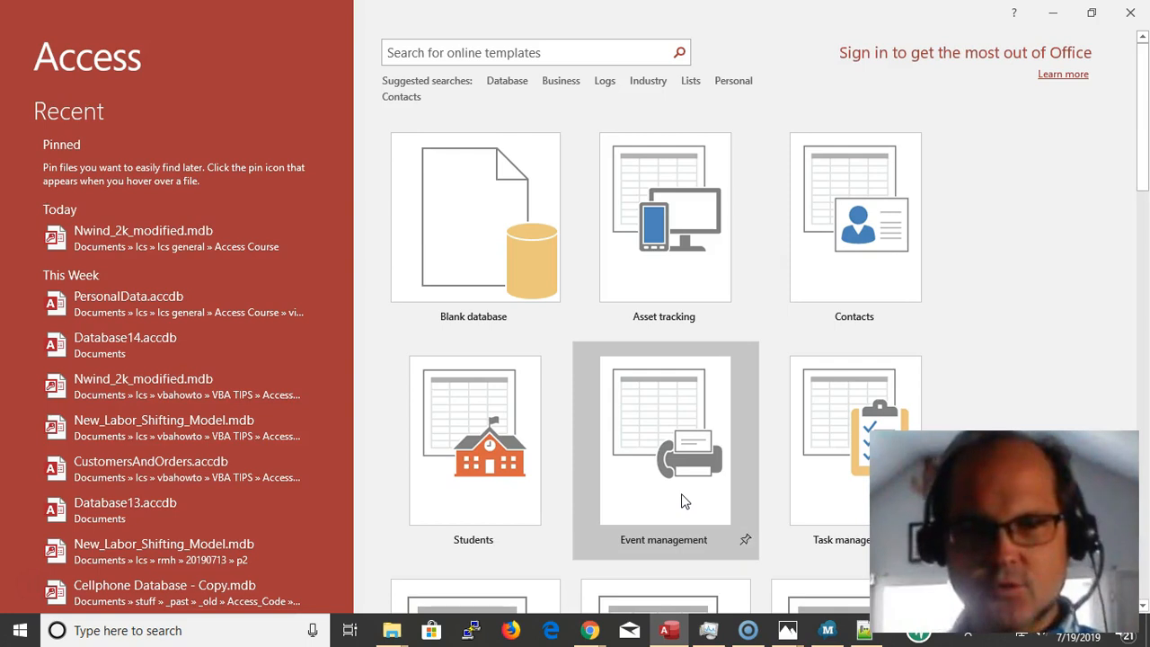
Start a blank database with the default file name and set its location to the VID5 folder inside Access Course
left_click(470, 208)
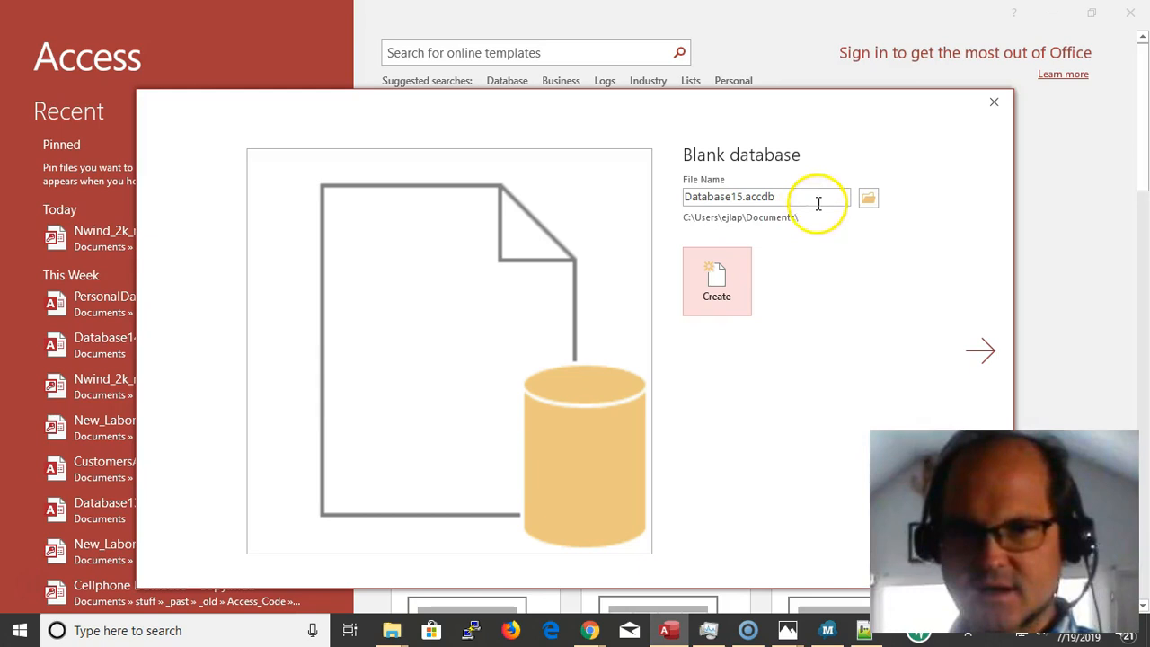
left_click(868, 199)
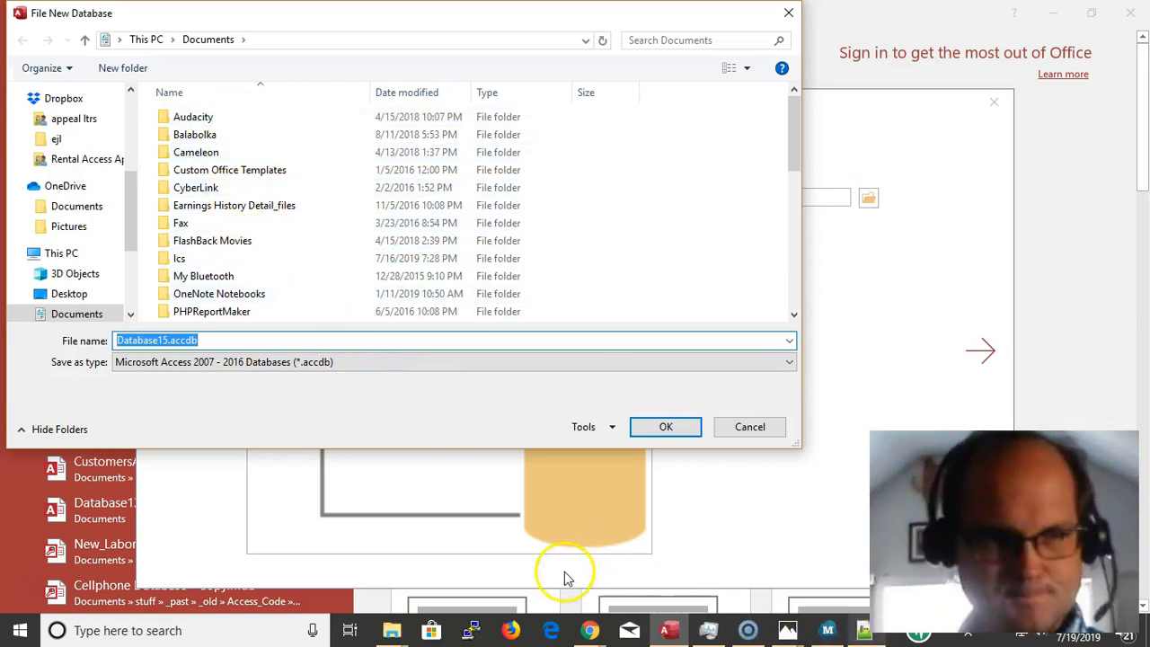
scroll(77, 144, "up", 3)
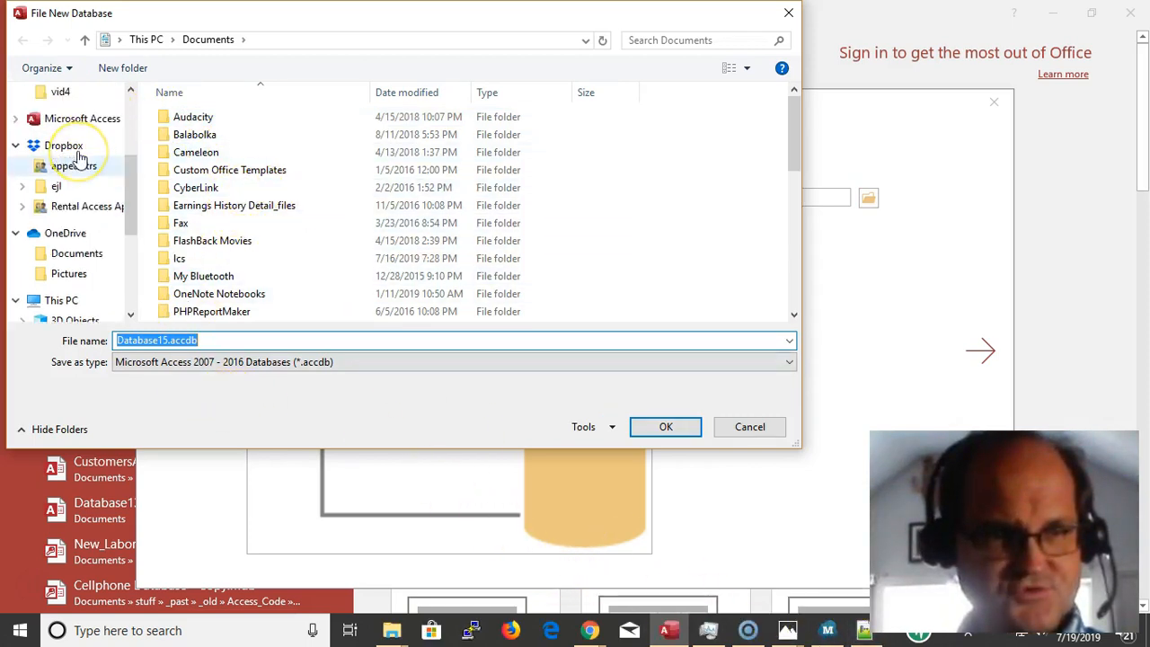
left_click(73, 175)
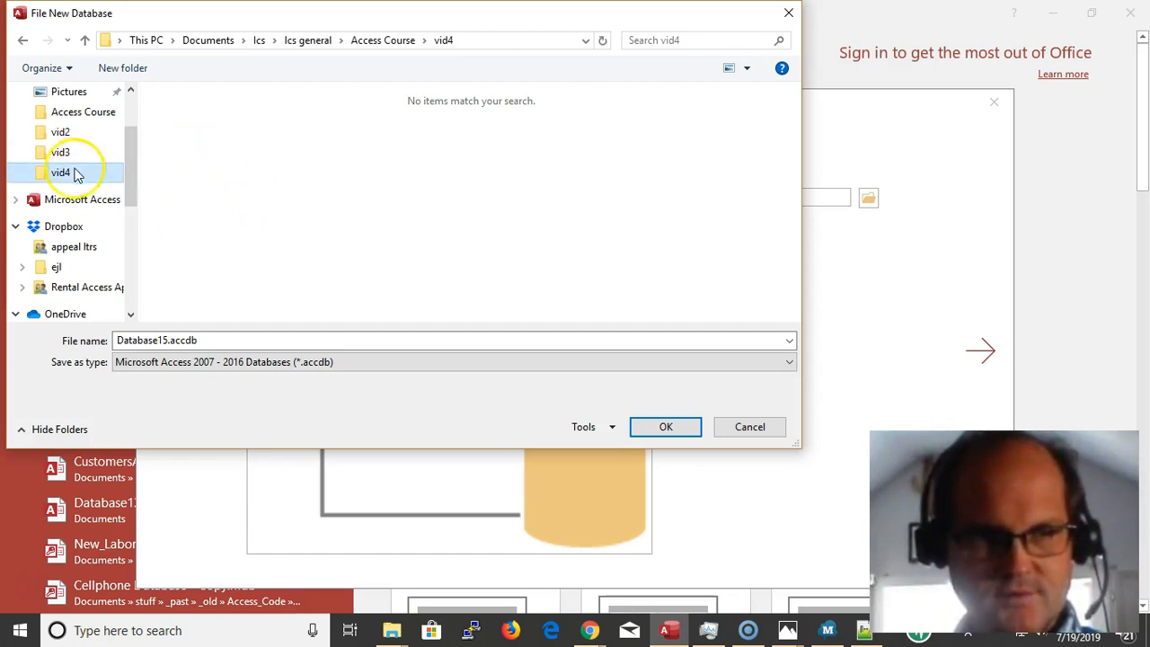
left_click(398, 41)
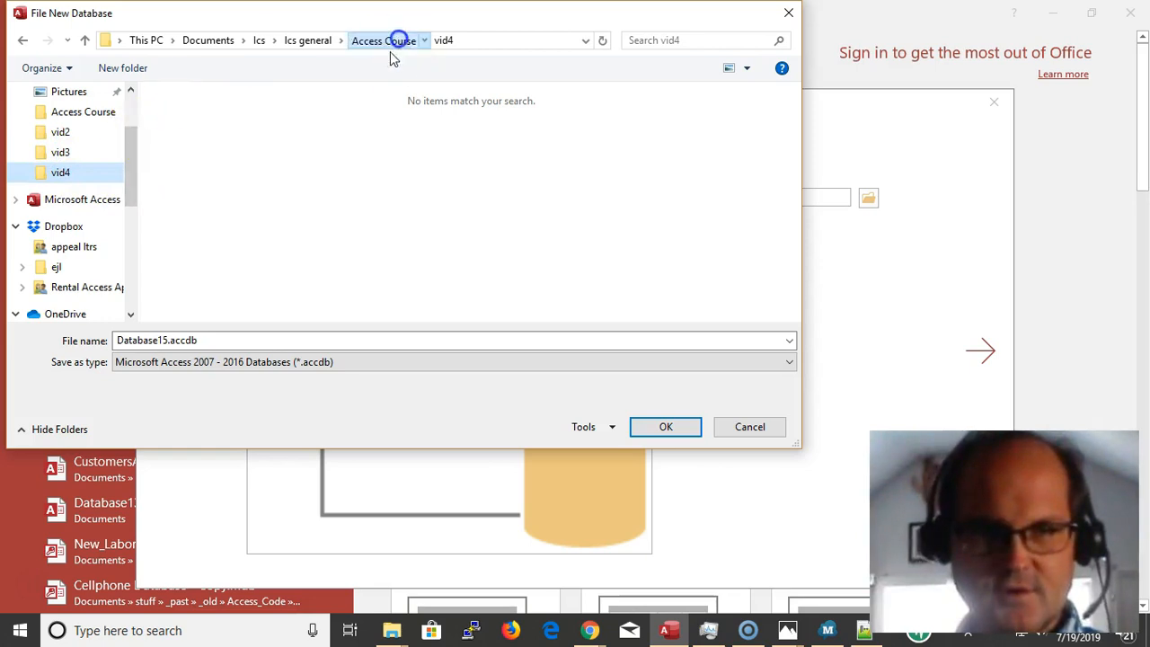
left_click(173, 170)
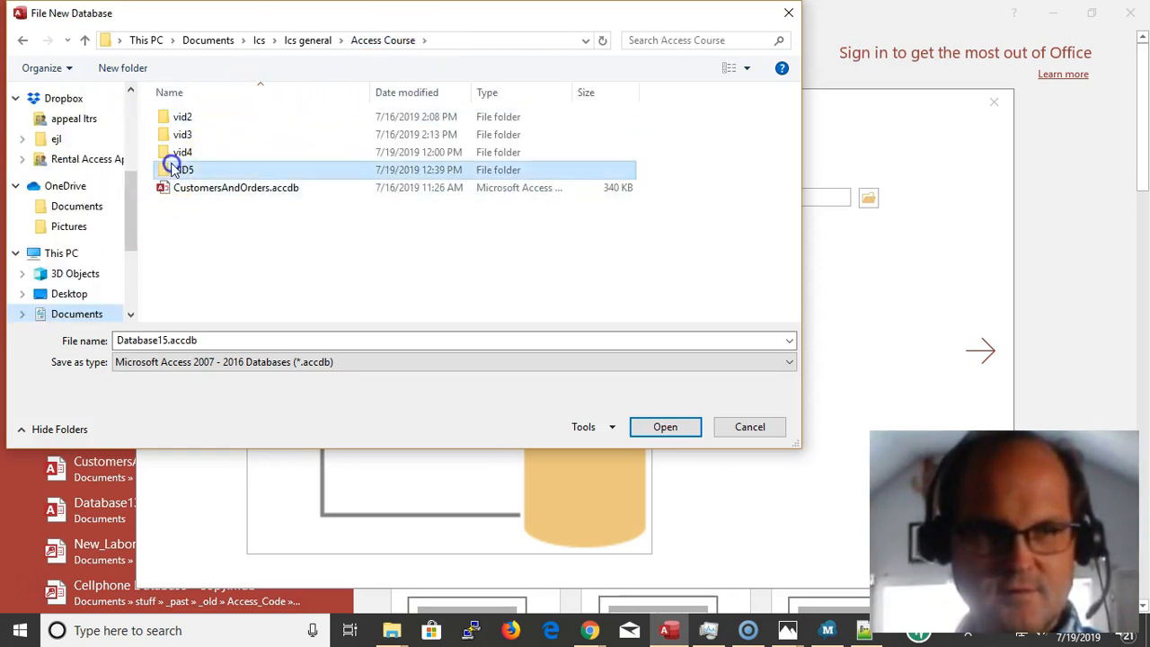
double_click(174, 169)
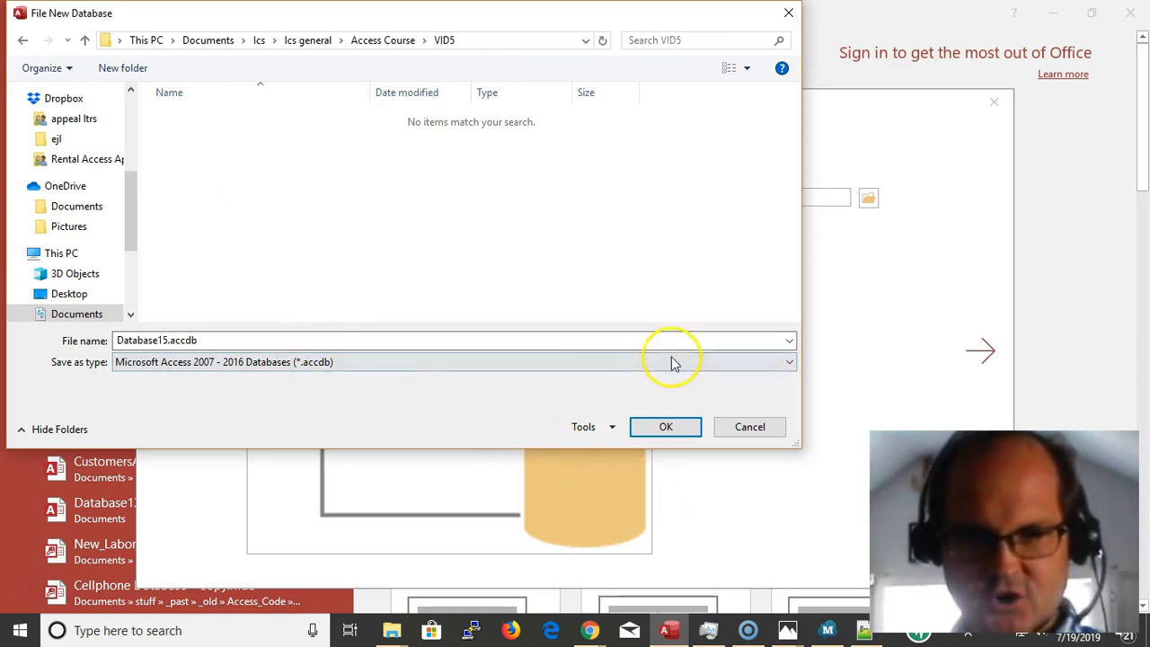
left_click(658, 430)
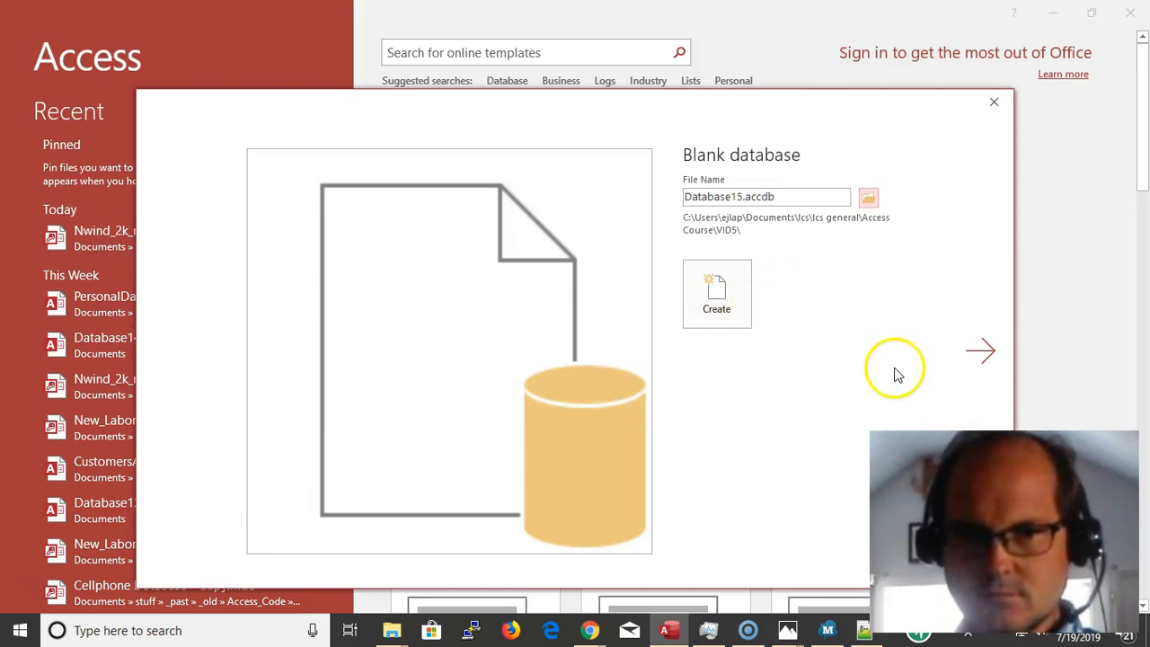
Create the database and close its empty default table, Table1, without saving it
left_click(727, 303)
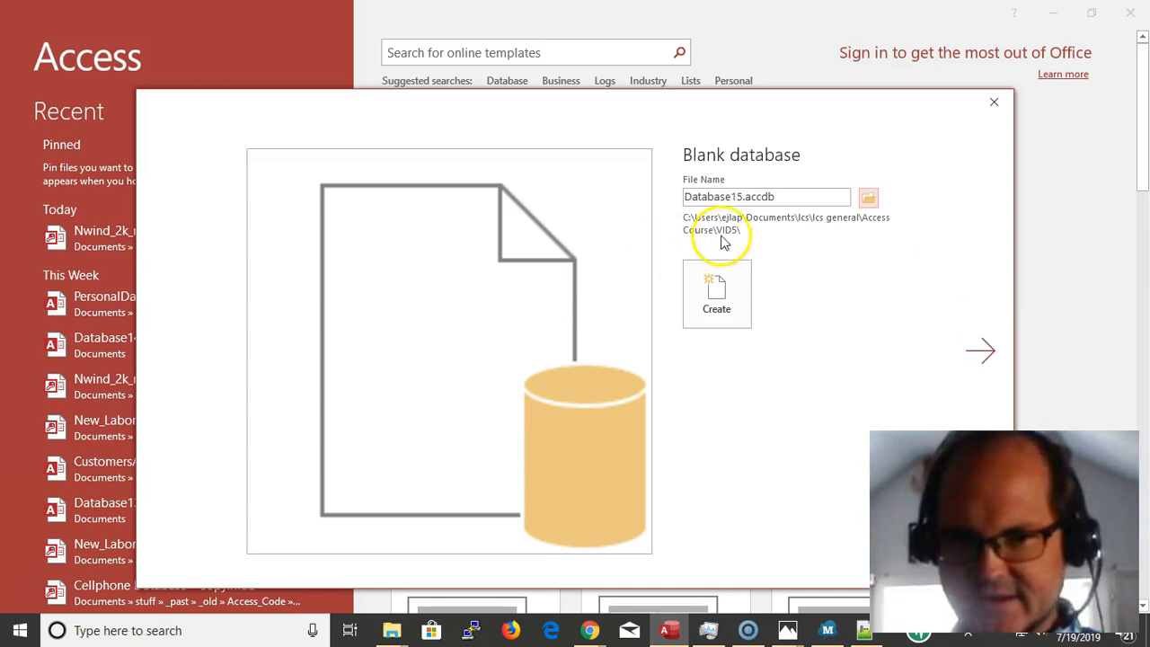
left_click(714, 305)
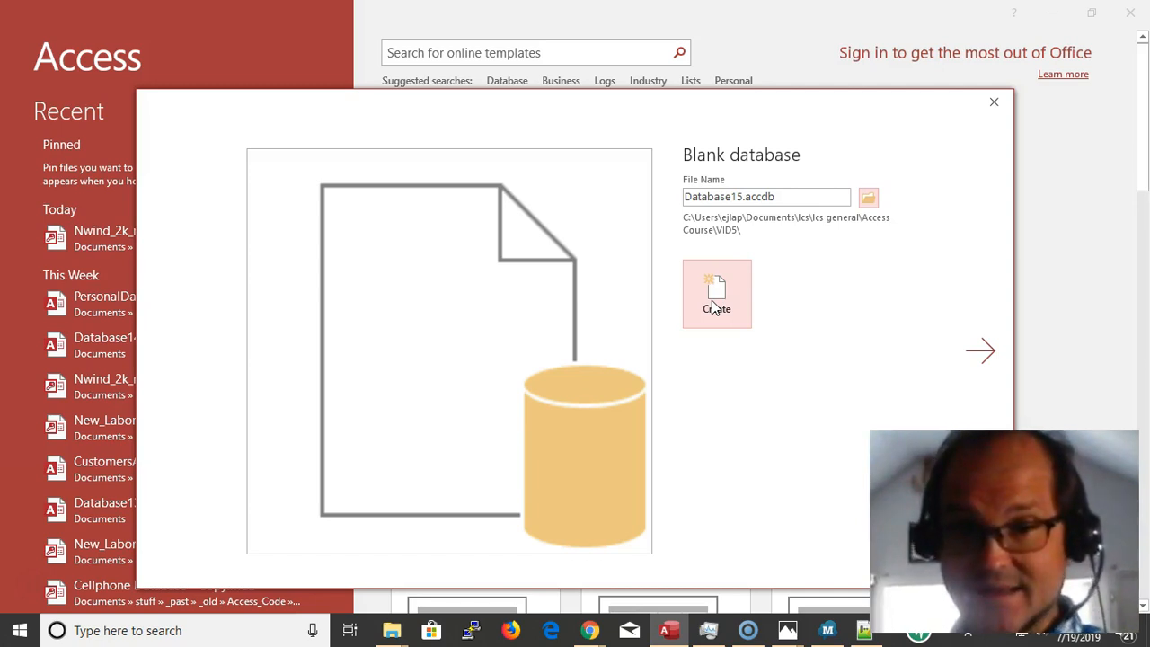
left_click(714, 307)
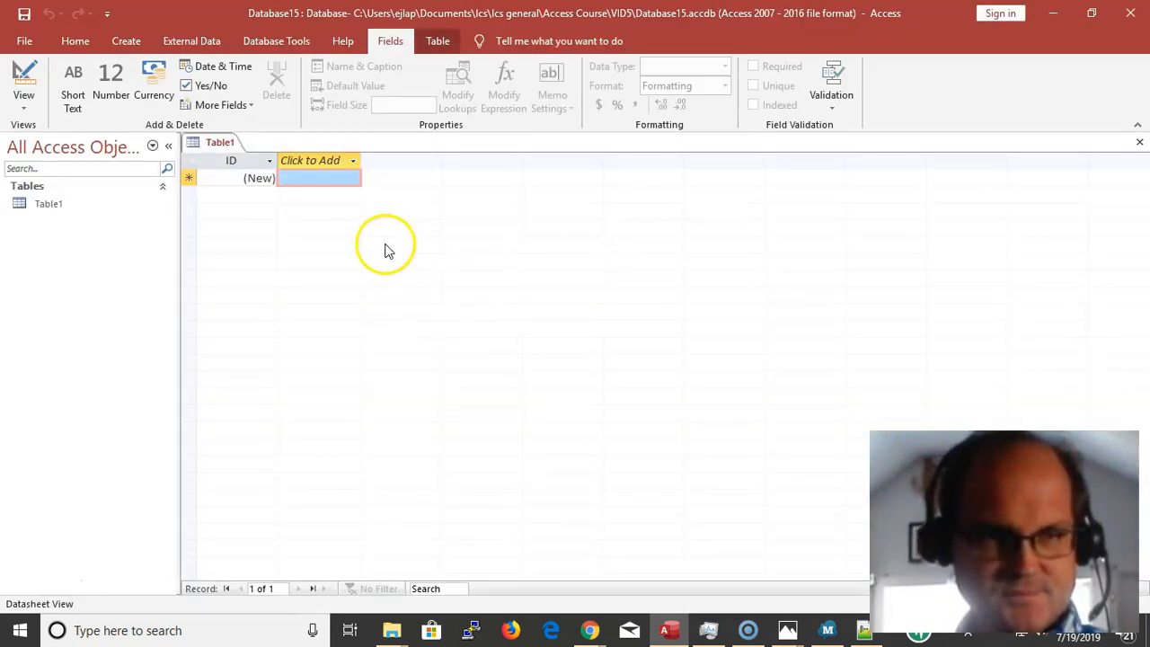
right_click(209, 141)
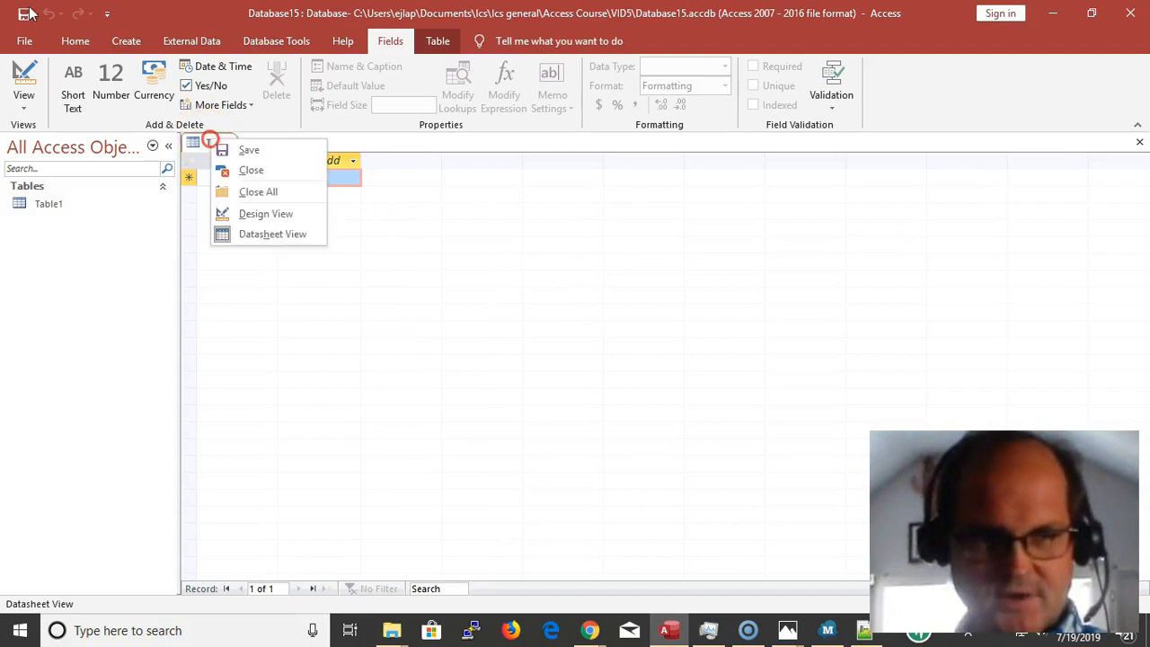
left_click(257, 170)
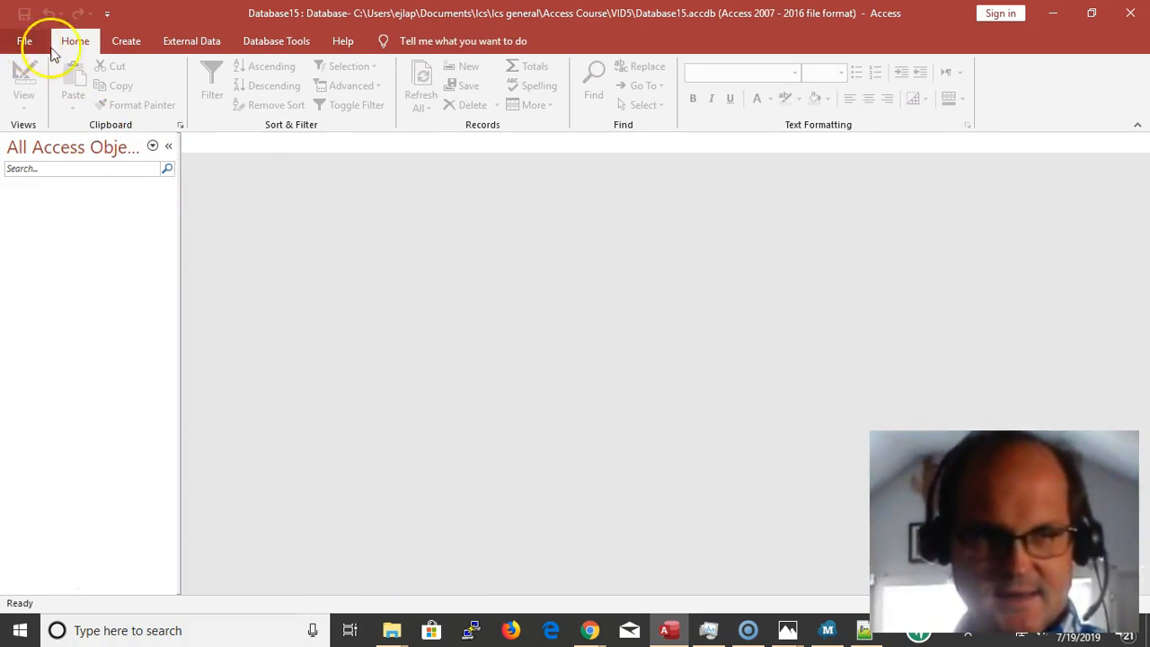
Start getting external data from an Access database, with Nwind_2k_modified.mdb in the Access Course folder as the source file
left_click(187, 43)
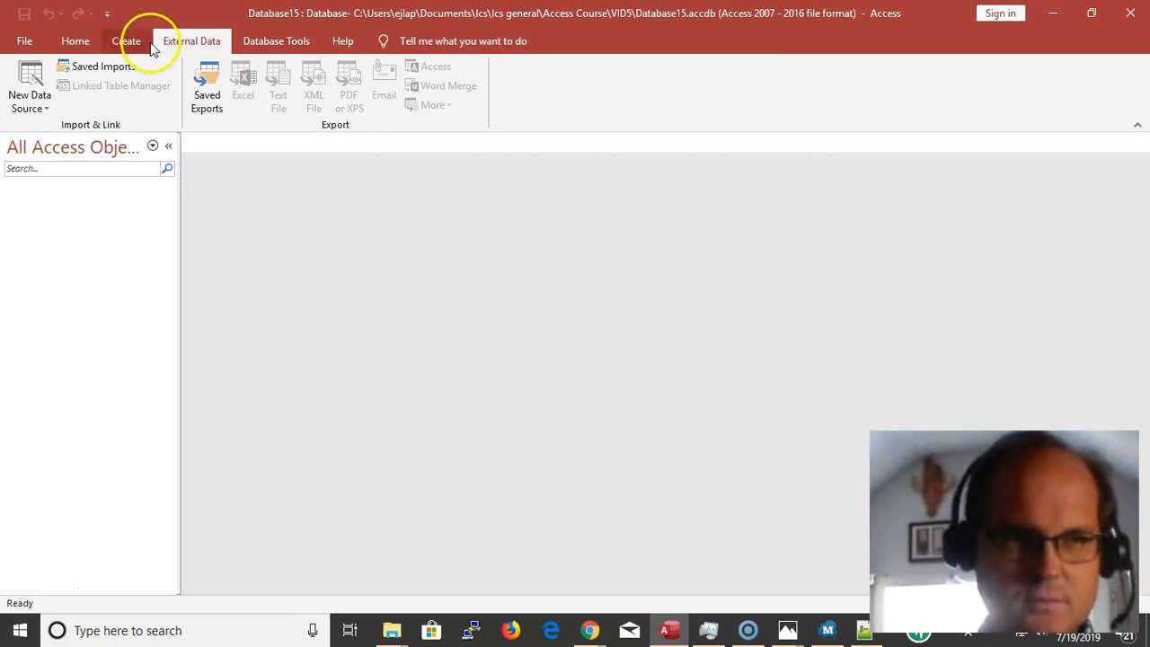
left_click(28, 77)
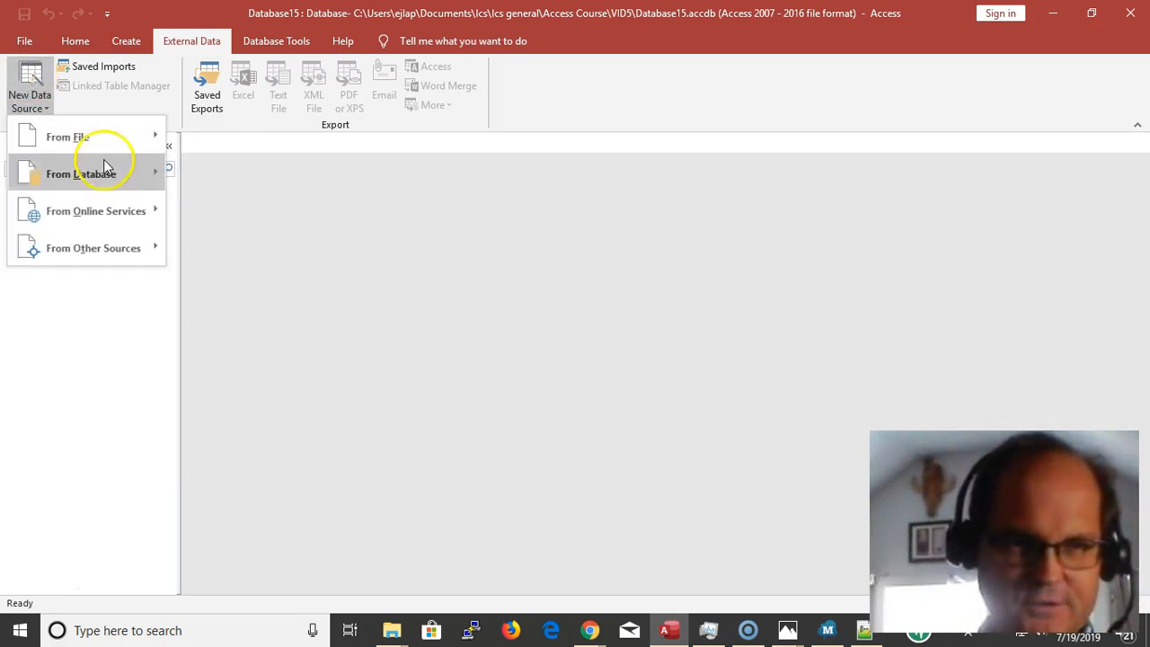
mouse_move(100, 175)
mouse_move(105, 140)
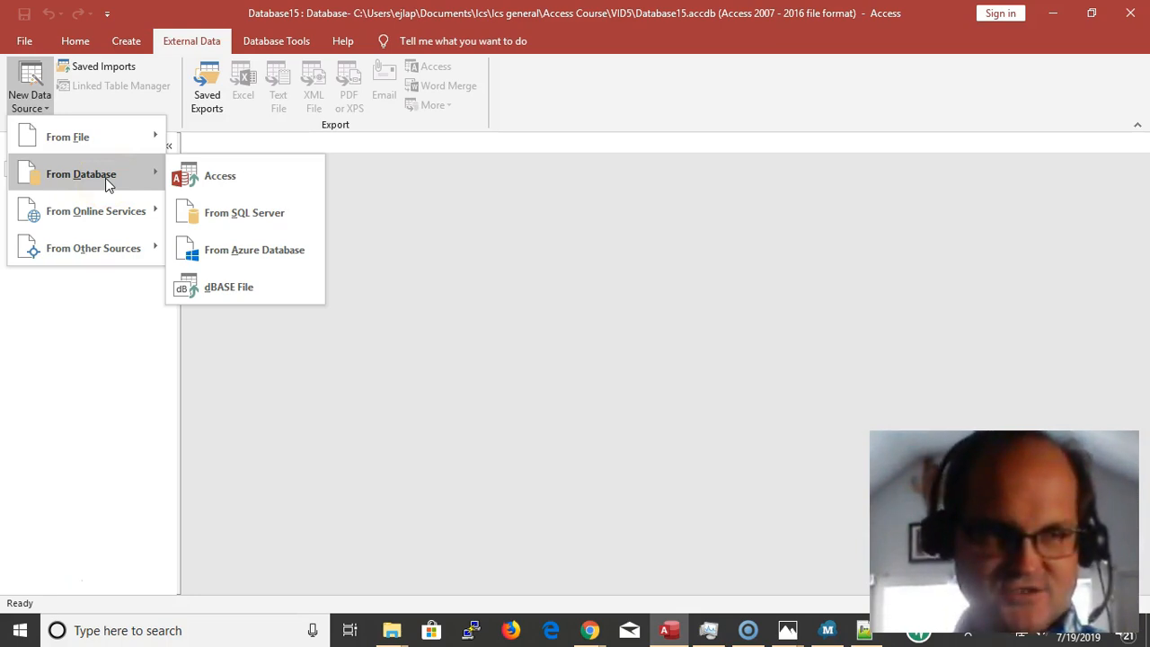
left_click(226, 180)
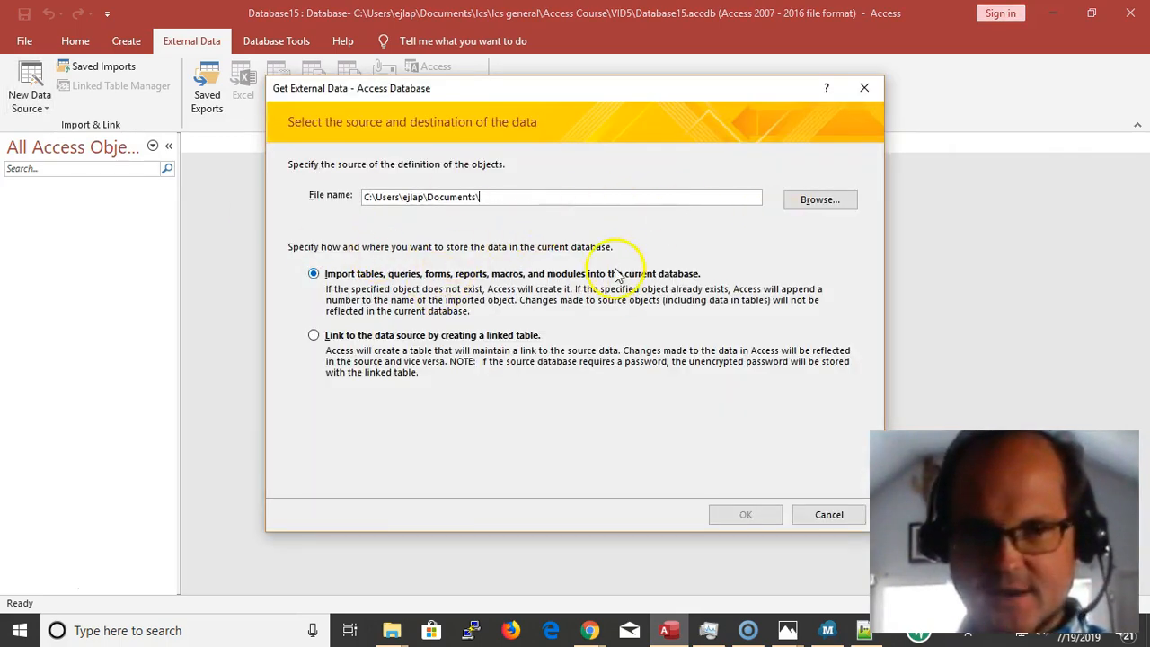
left_click(818, 200)
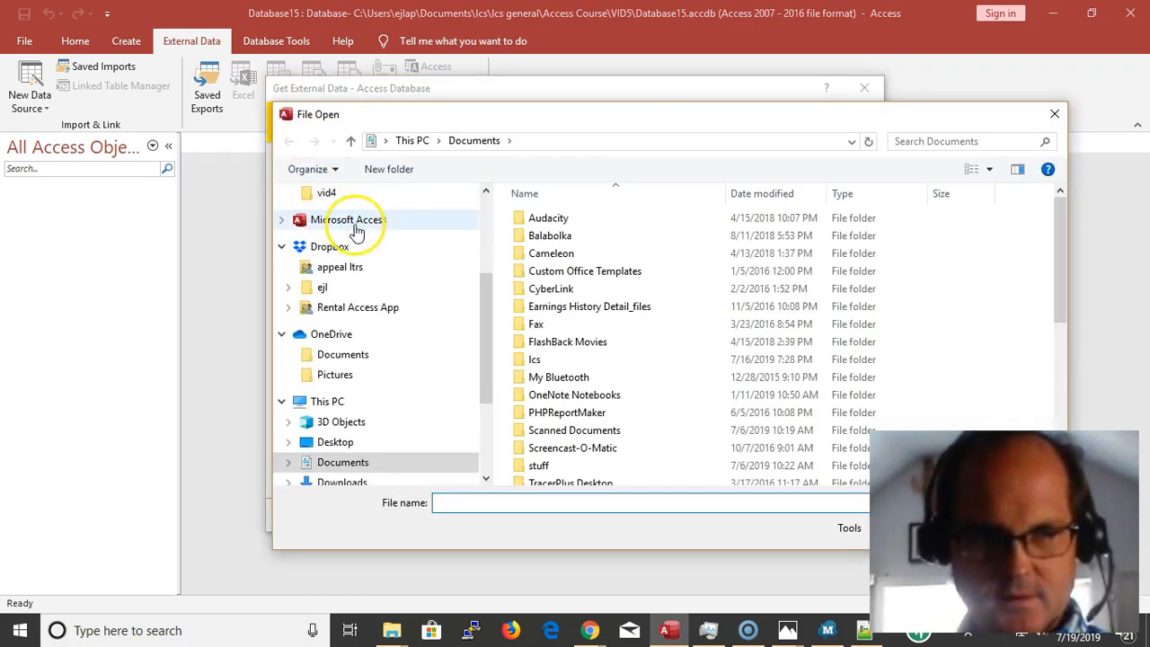
left_click(377, 193)
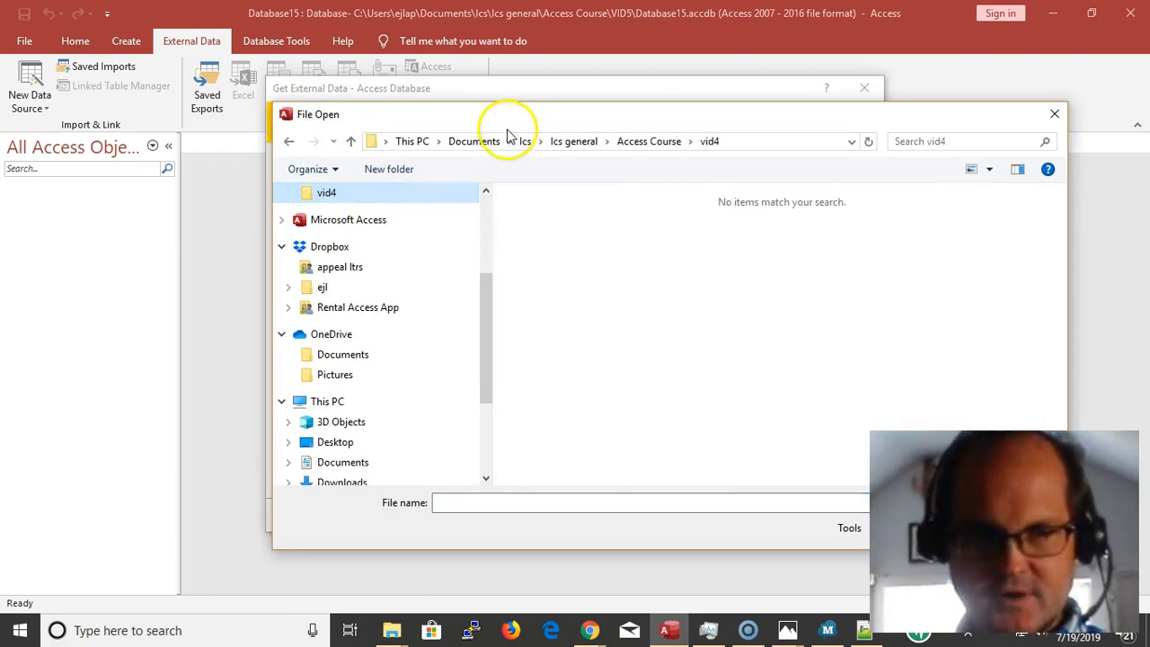
left_click(648, 141)
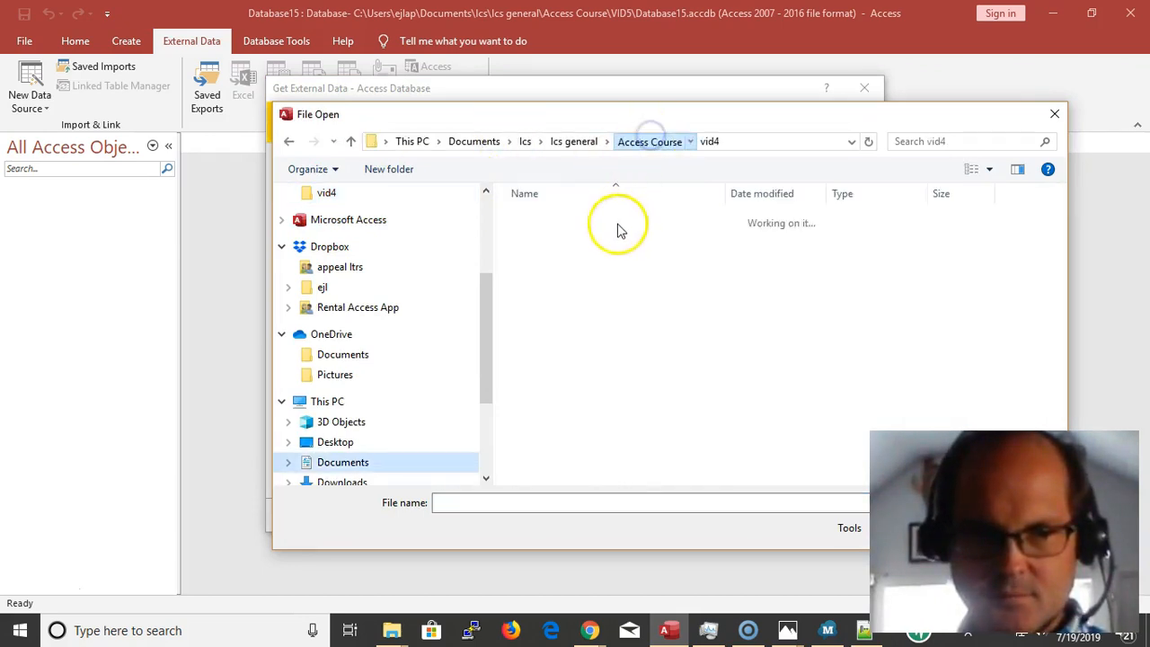
double_click(602, 323)
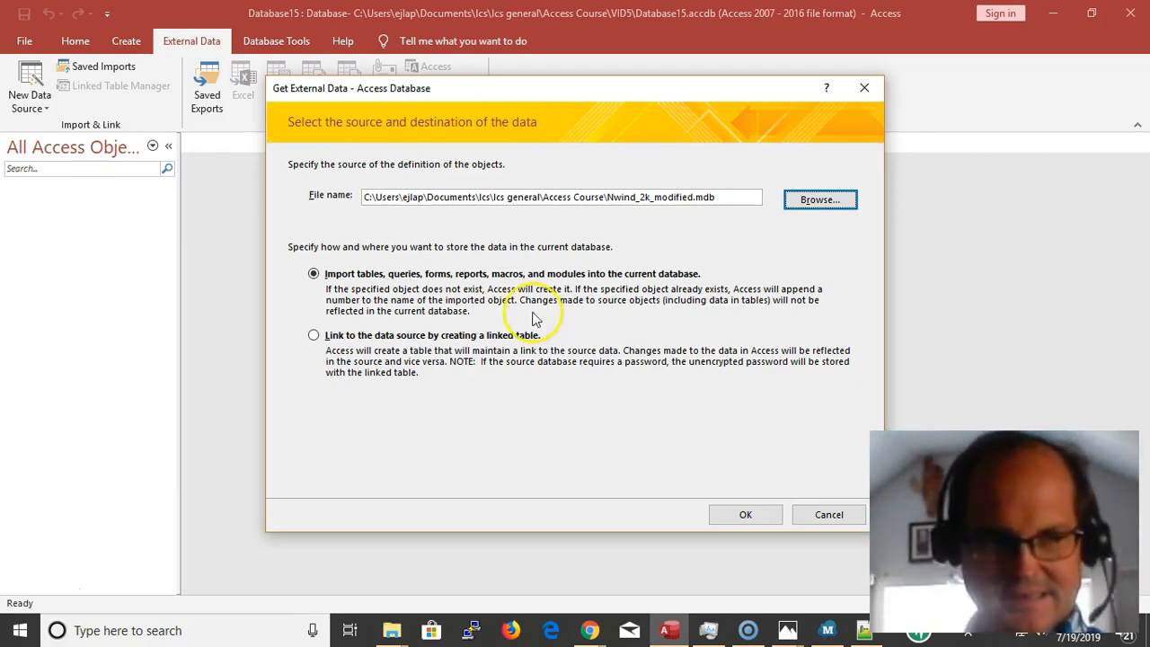
Choose to import the source objects into the current database rather than link to them, and continue to the object selection
left_click(313, 336)
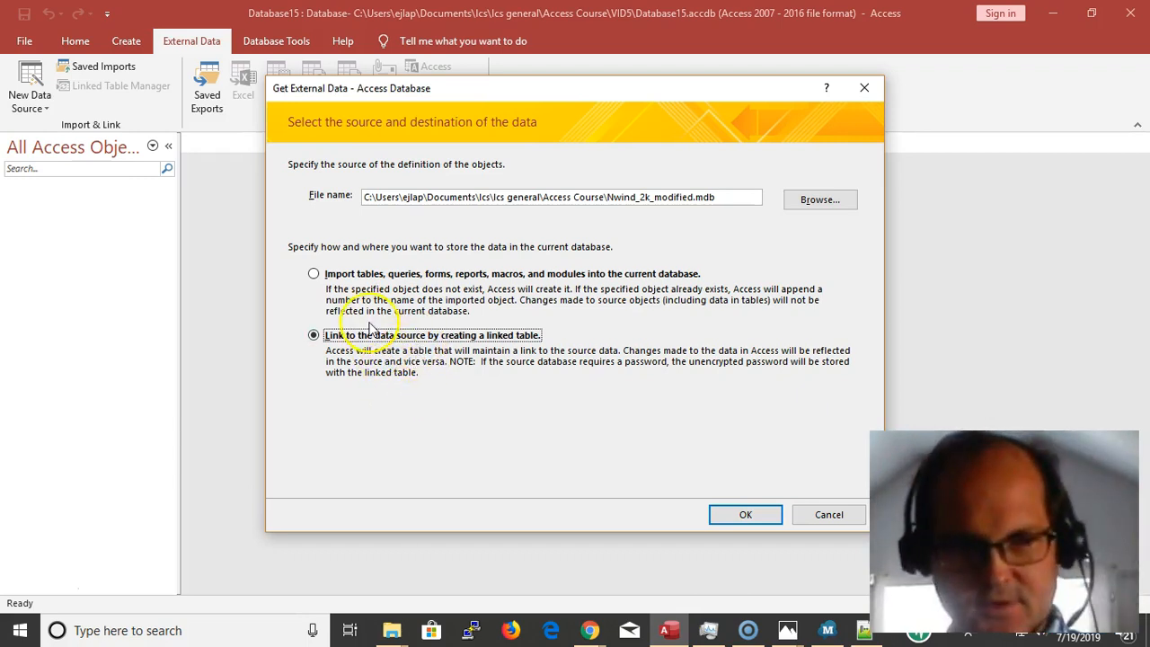
left_click(313, 275)
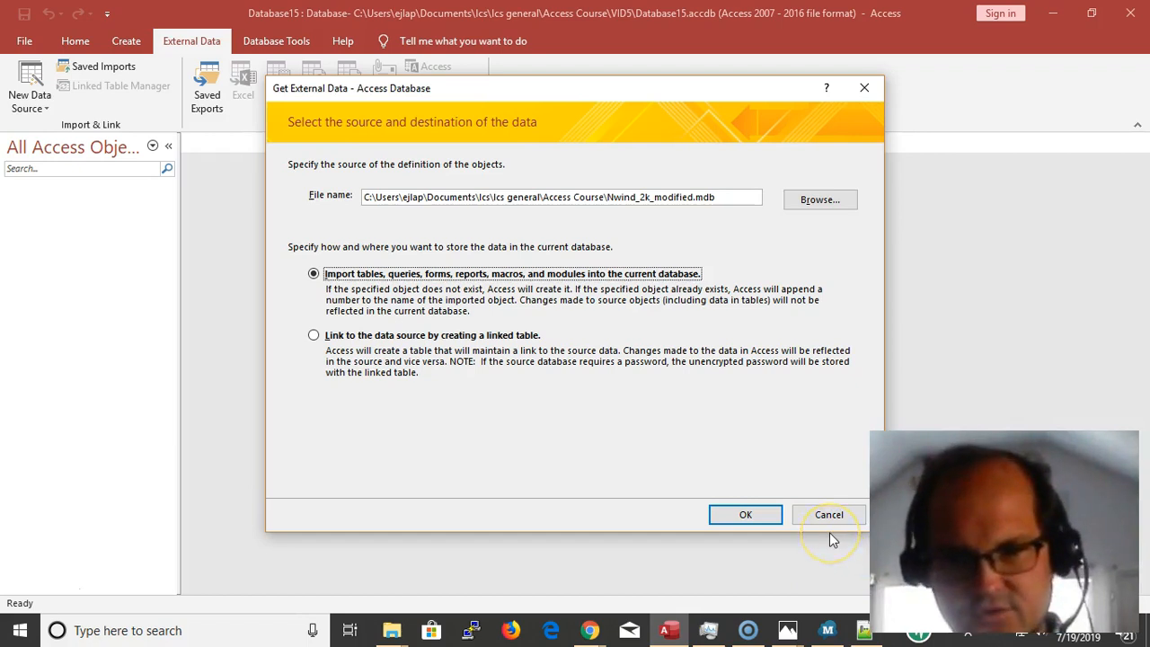
left_click(736, 518)
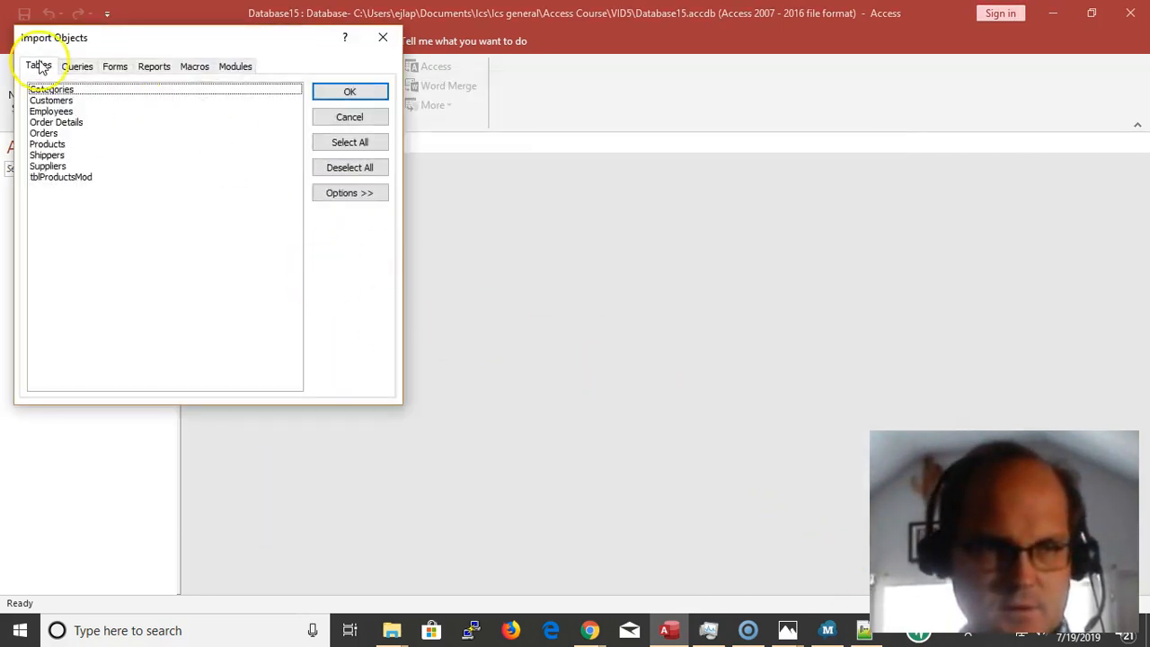
Import the Customers and Orders tables and finish without saving the import steps
left_click(49, 101)
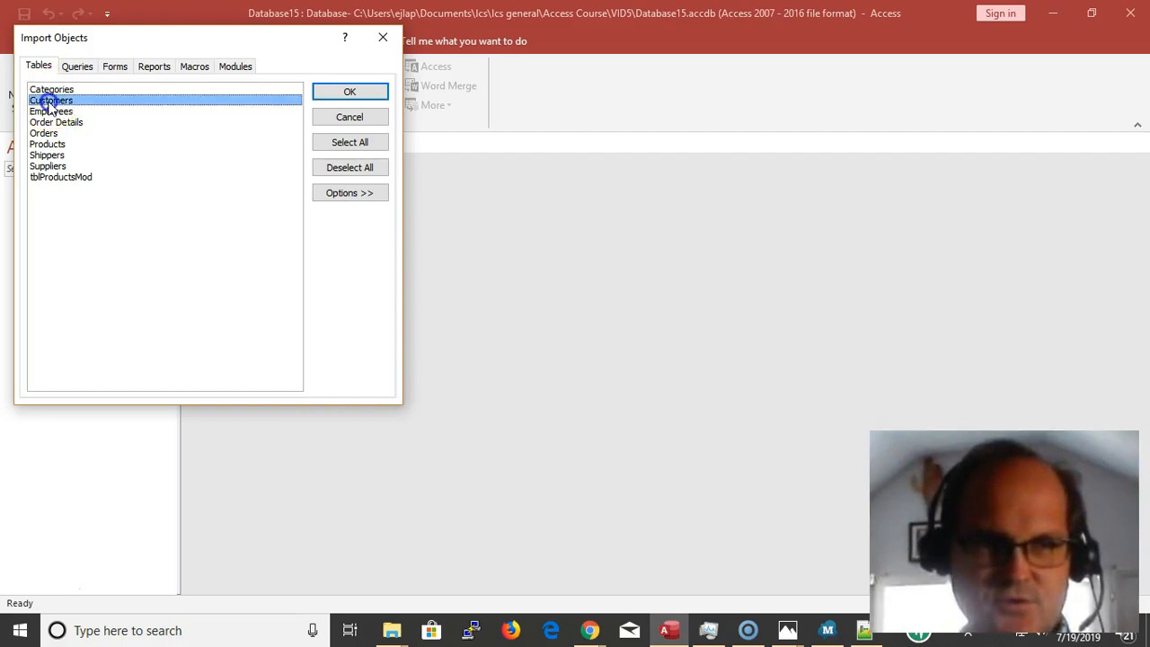
left_click(49, 133)
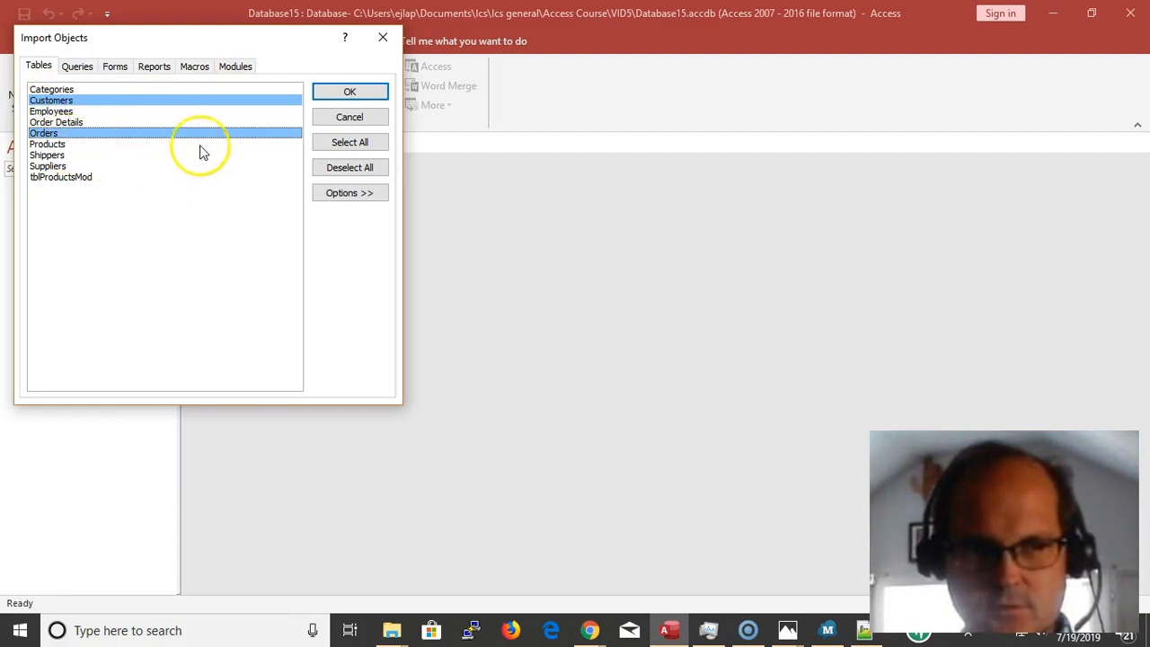
left_click(345, 93)
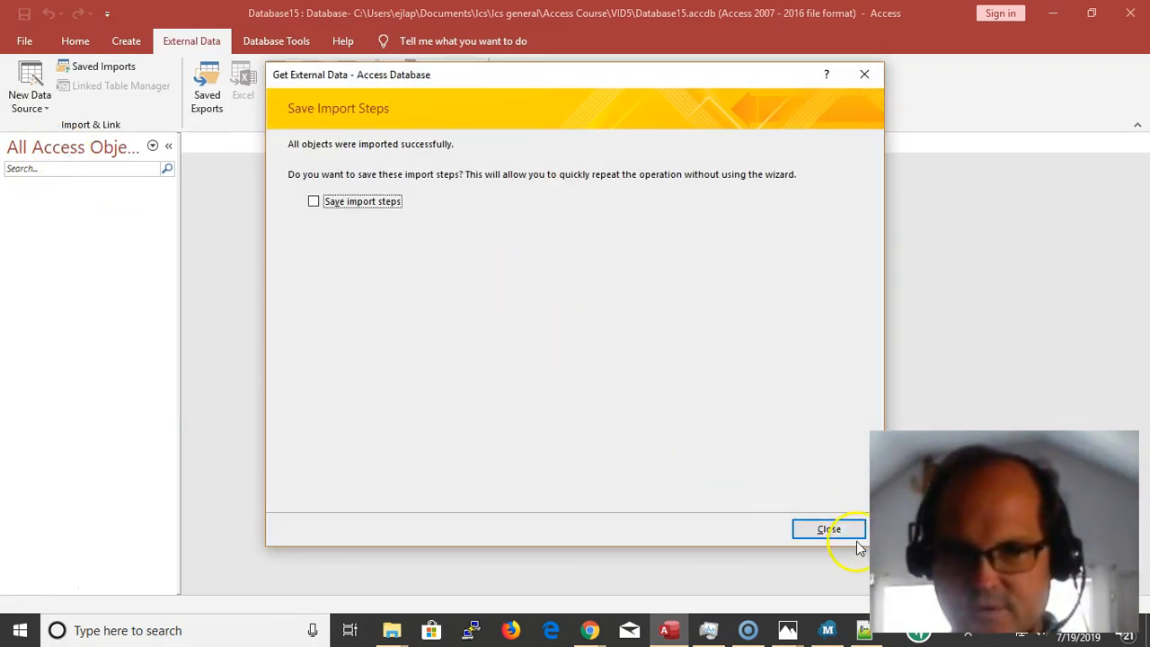
left_click(824, 529)
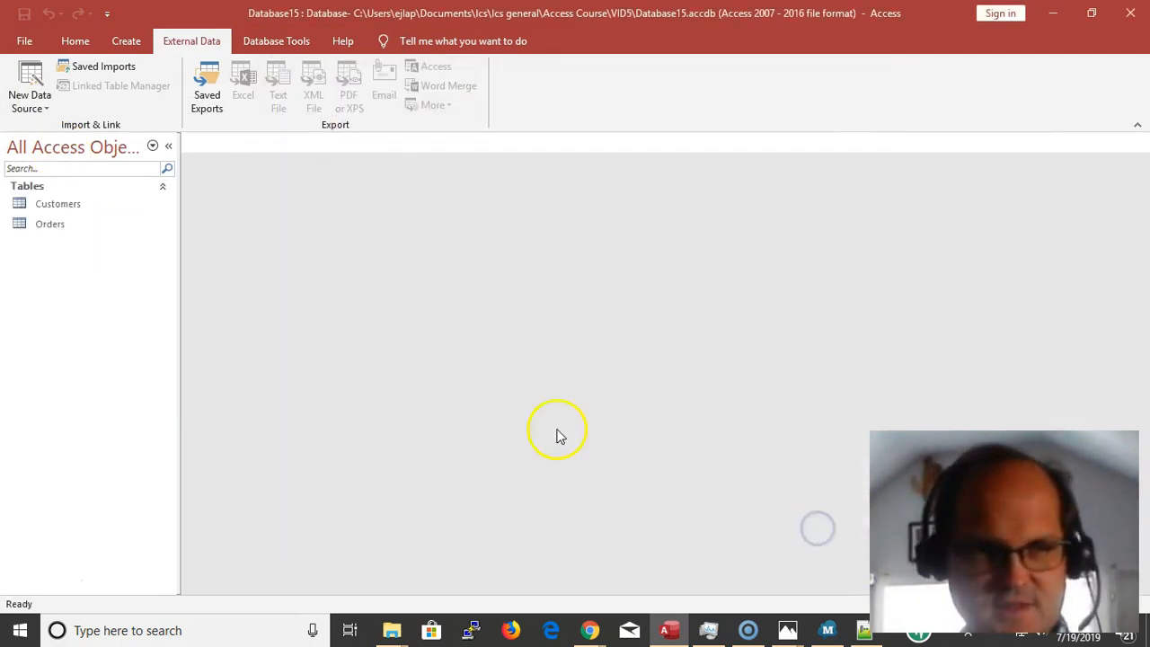
Open the imported Customers table, look through its records, and close it
left_click(89, 205)
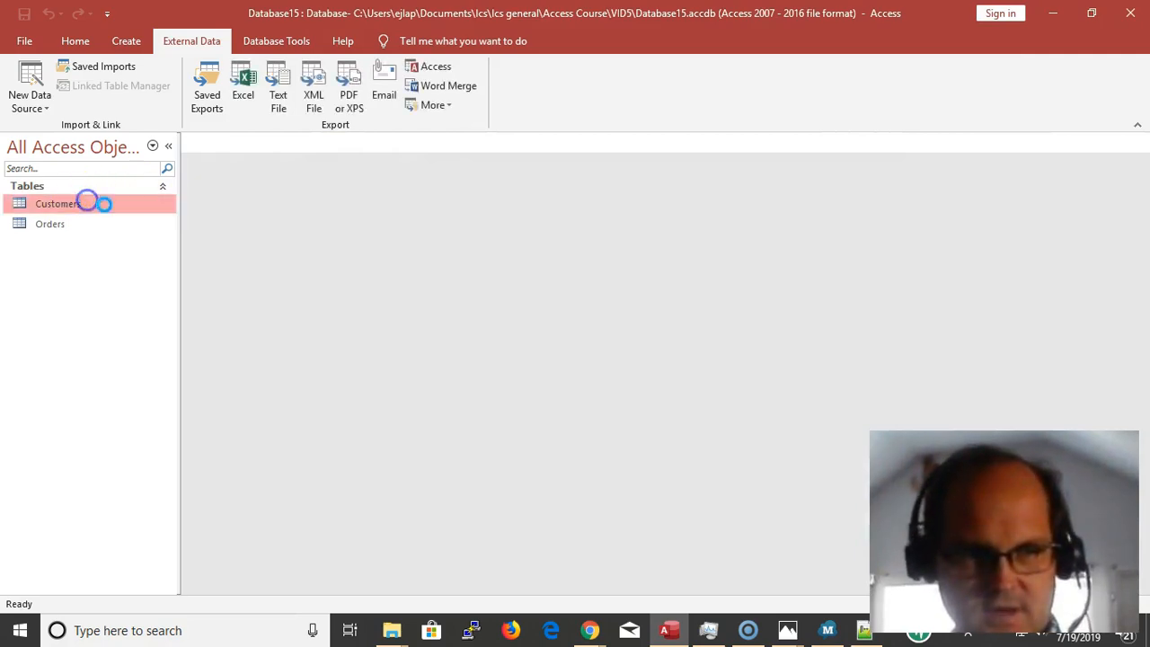
double_click(102, 204)
scroll(455, 245, "down", 17)
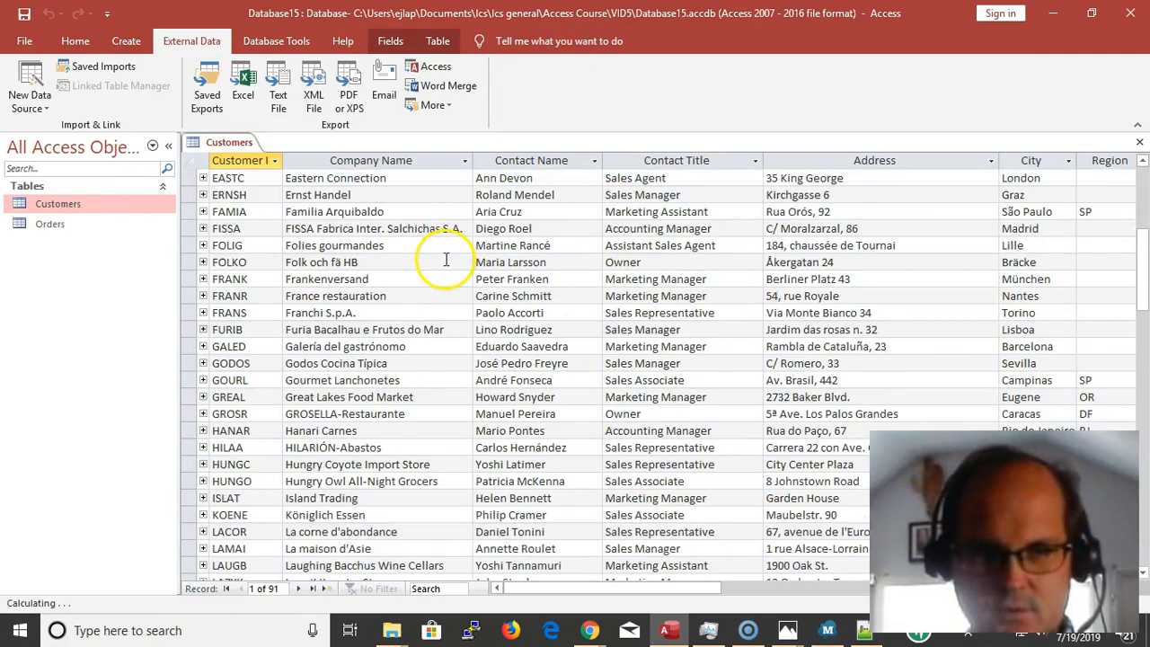
scroll(443, 329, "up", 3)
scroll(443, 329, "up", 4)
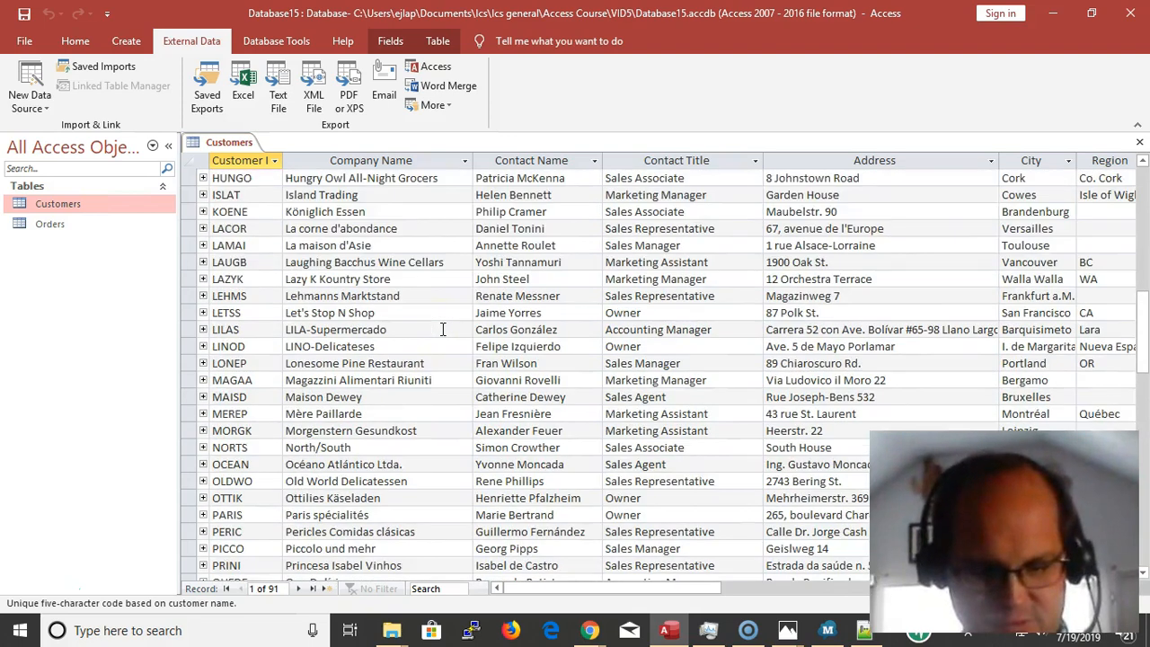
left_click(389, 301)
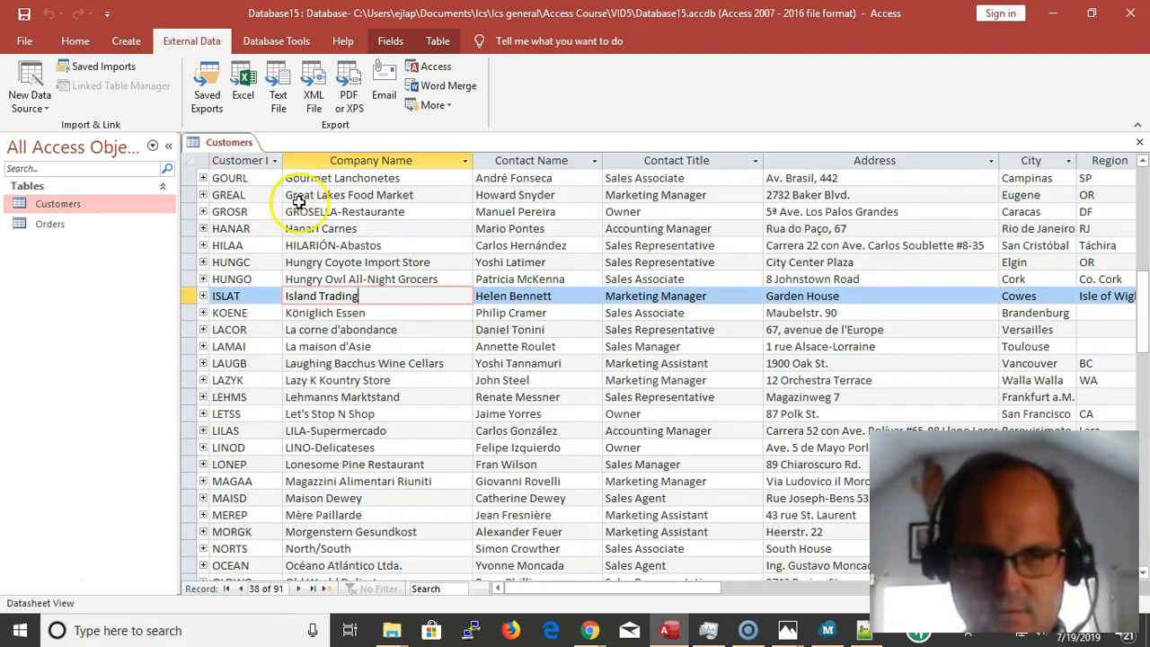
key("ctrl+w")
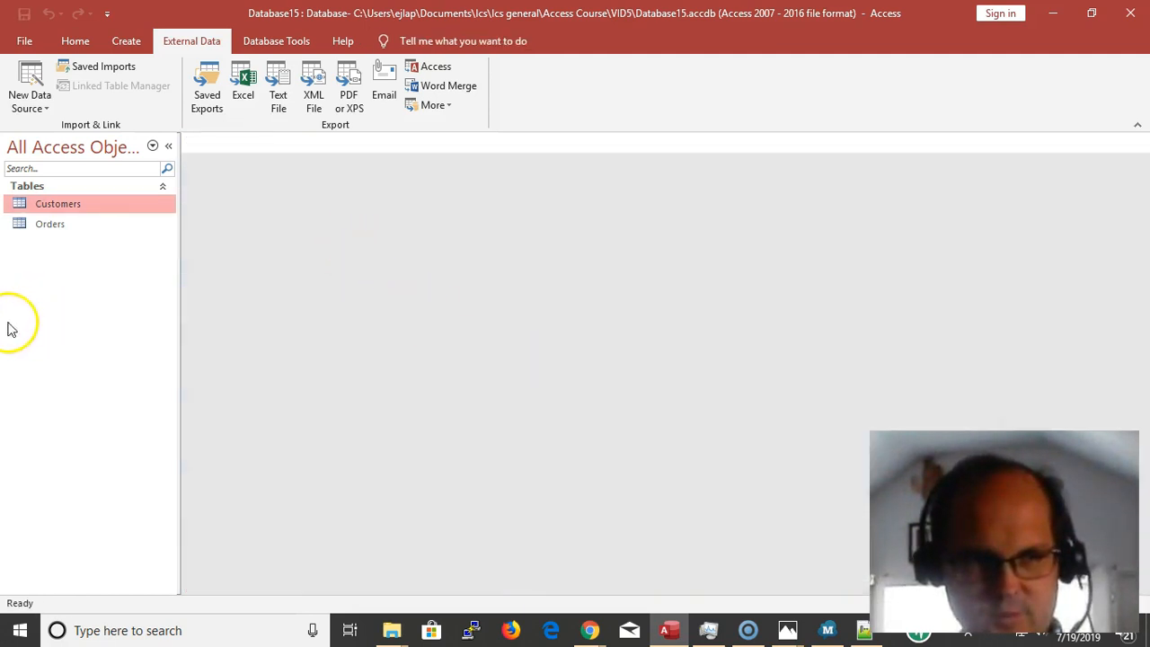
Open the imported Orders table to examine its records and the Employee column
left_click(76, 226)
double_click(74, 222)
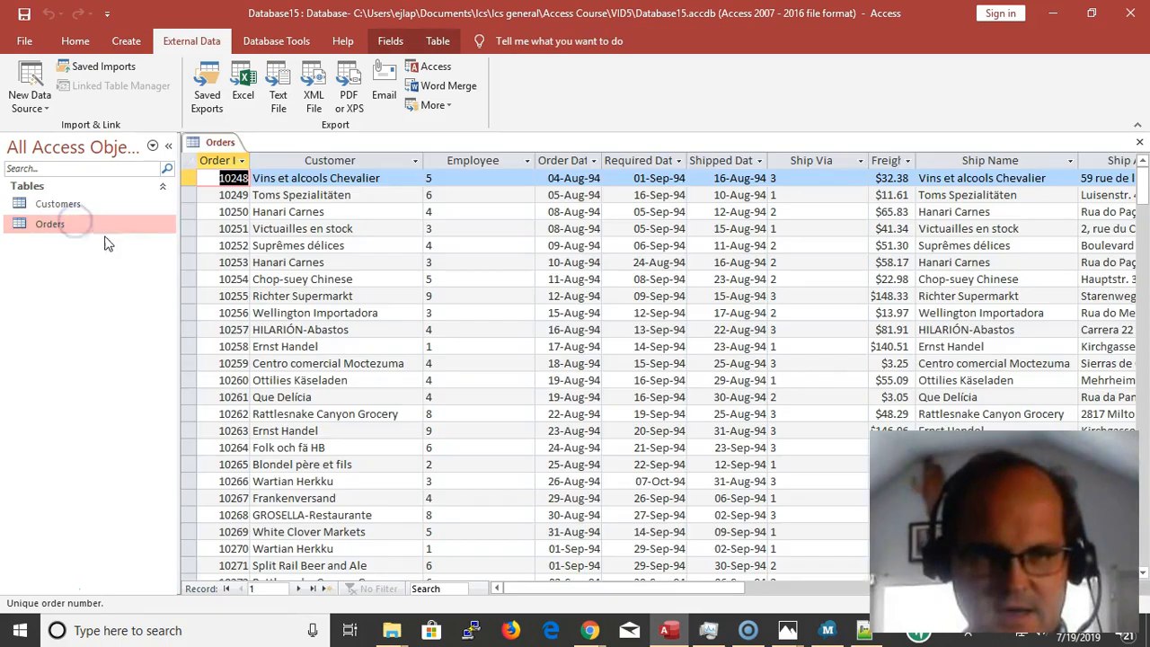
left_click(452, 189)
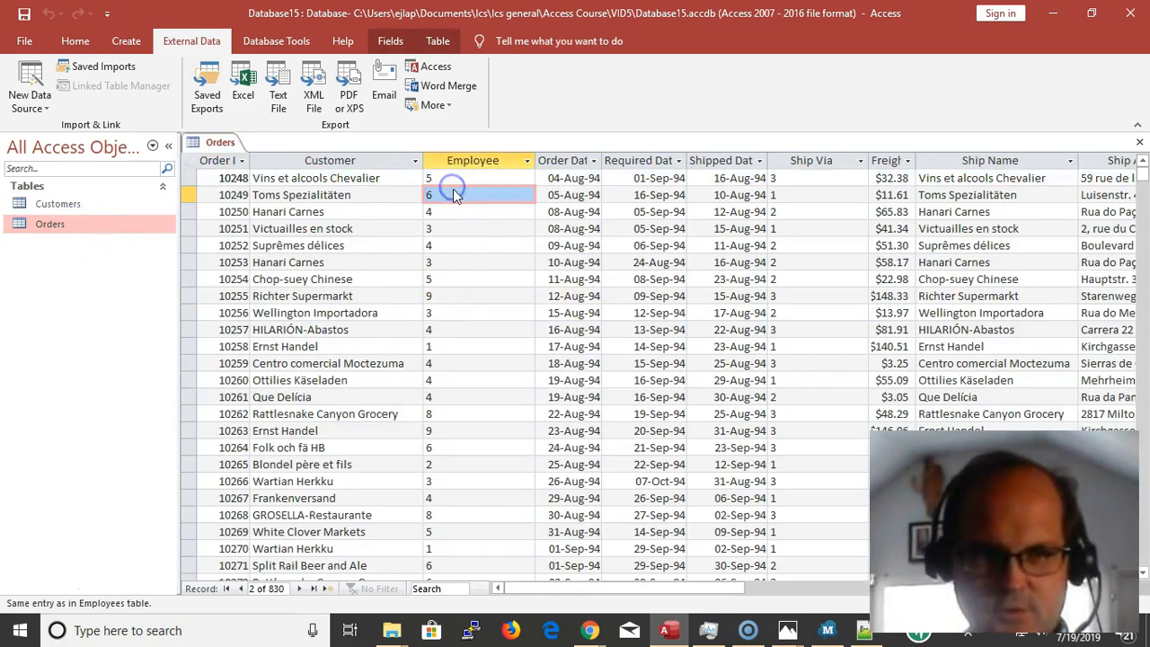
Browse the Employee values across several records of the Orders table
left_click(470, 293)
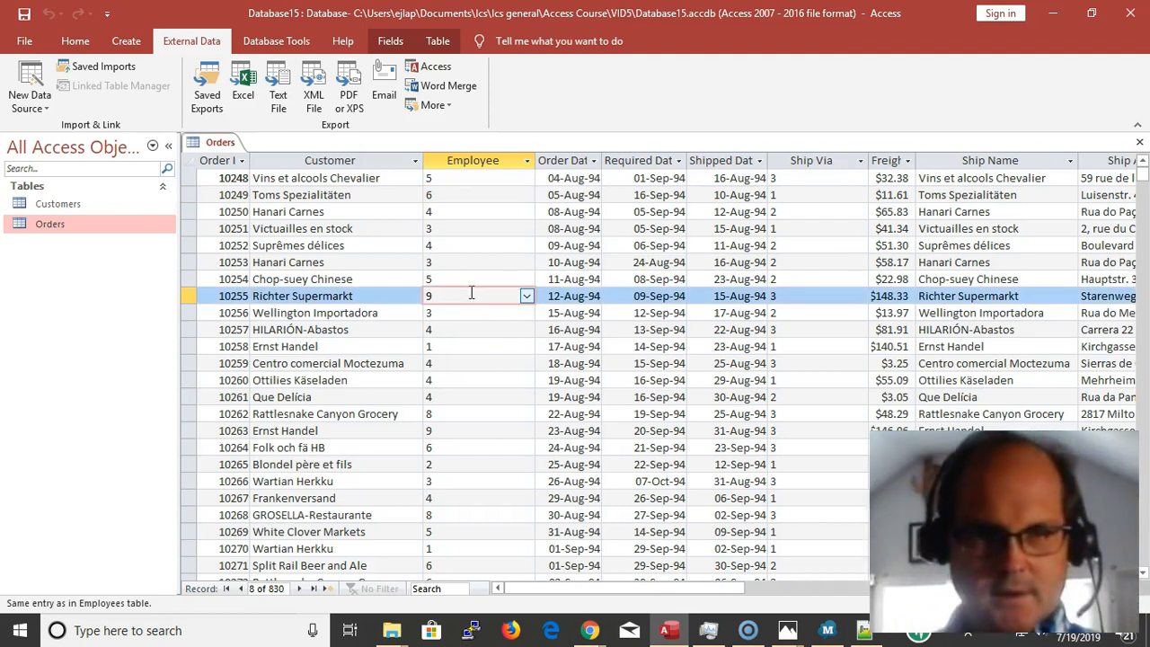
key("Down")
key("Up")
key("Up")
key("Up")
key("Up")
key("Up")
key("Up")
key("Up")
key("Up")
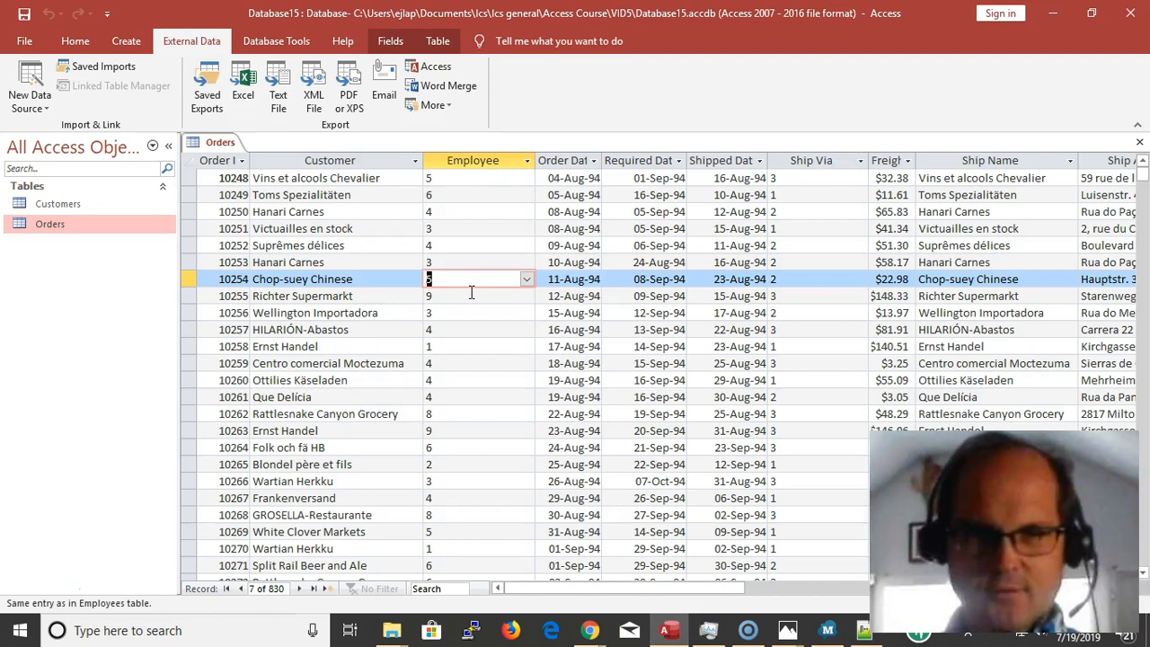
key("Down")
key("Down")
key("Down")
key("Down")
key("Down")
key("Down")
key("Down")
key("Down")
key("Down")
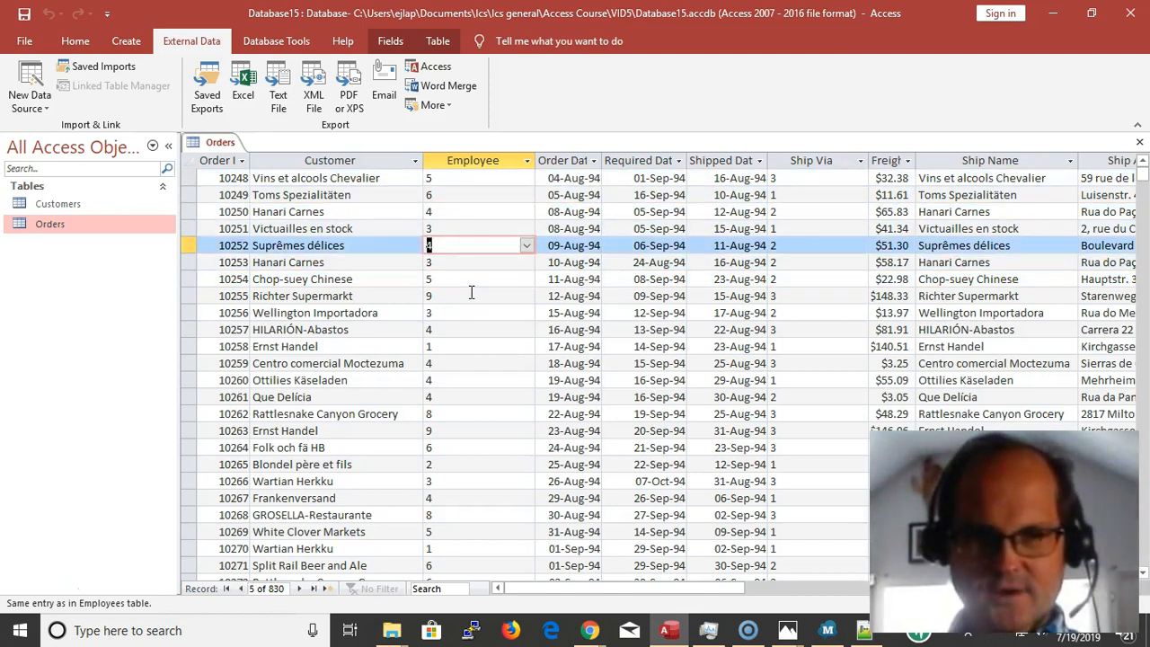
key("Up")
Look through the date and Ship Via columns of the Orders table and return to its first record
key("Right")
key("Right")
key("Right")
key("Right")
key("Right")
key("Left")
key("Left")
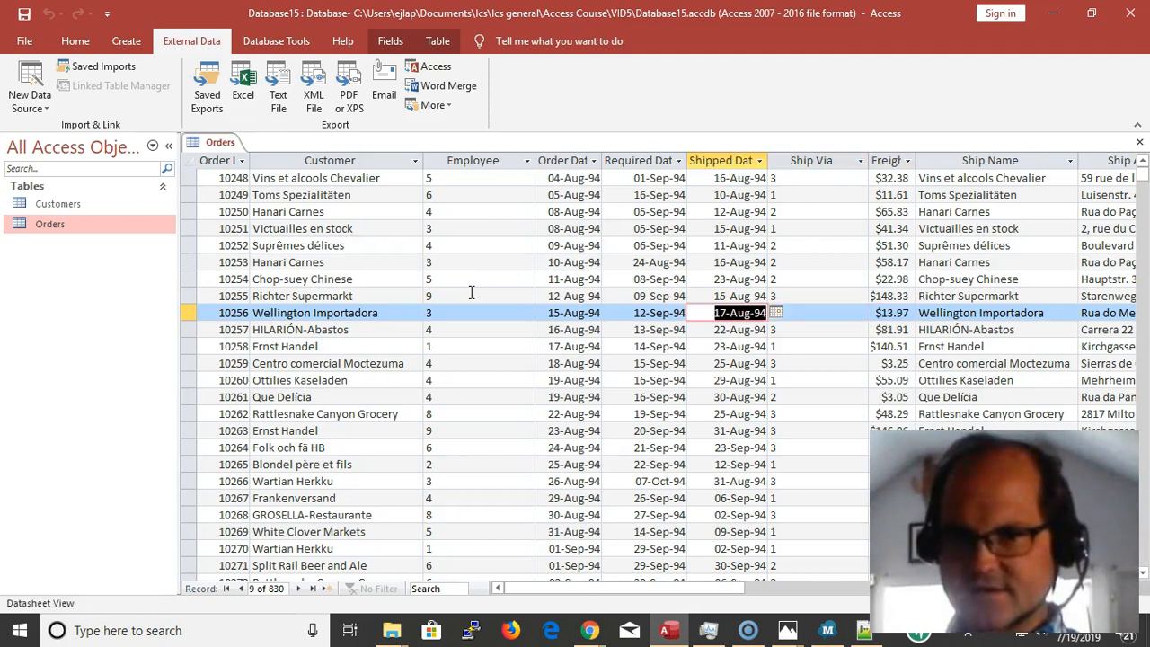
key("Right")
key("Down")
key("Down")
key("Down")
key("Down")
key("Down")
key("Up")
key("Up")
key("Up")
key("ctrl+Up")
Examine the Freight and shipping address columns of the Orders table, and close the table
key("Right")
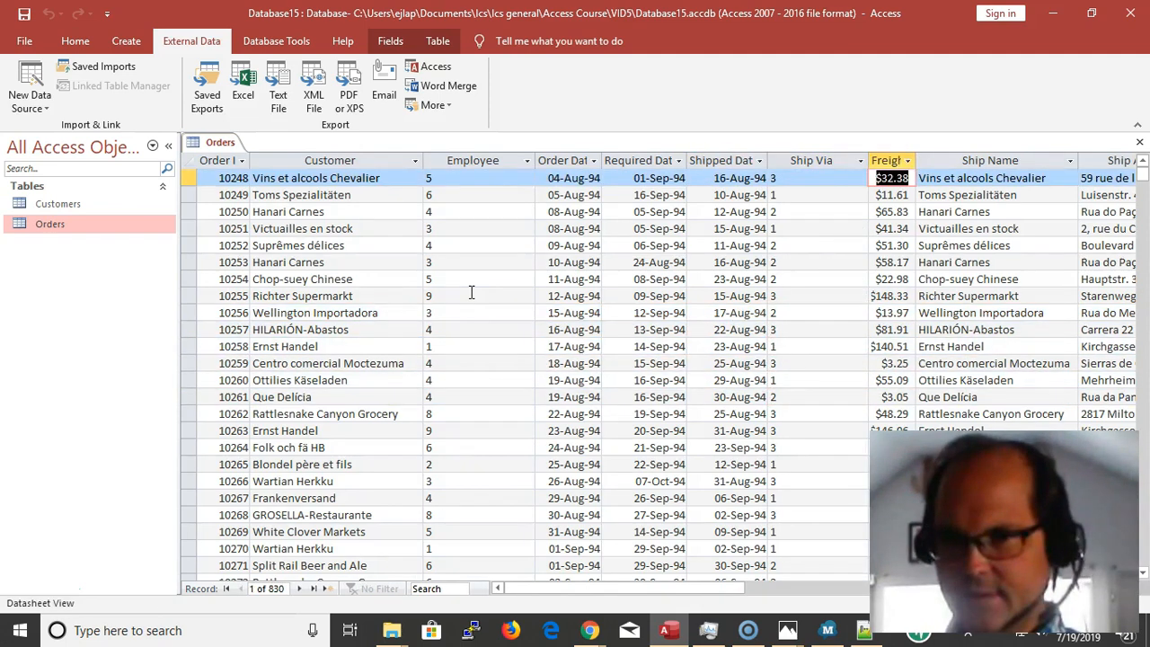
key("Right")
key("Right")
key("Right")
key("Right")
key("Right")
key("Right")
key("Right")
key("Left")
key("Left")
key("Left")
key("Left")
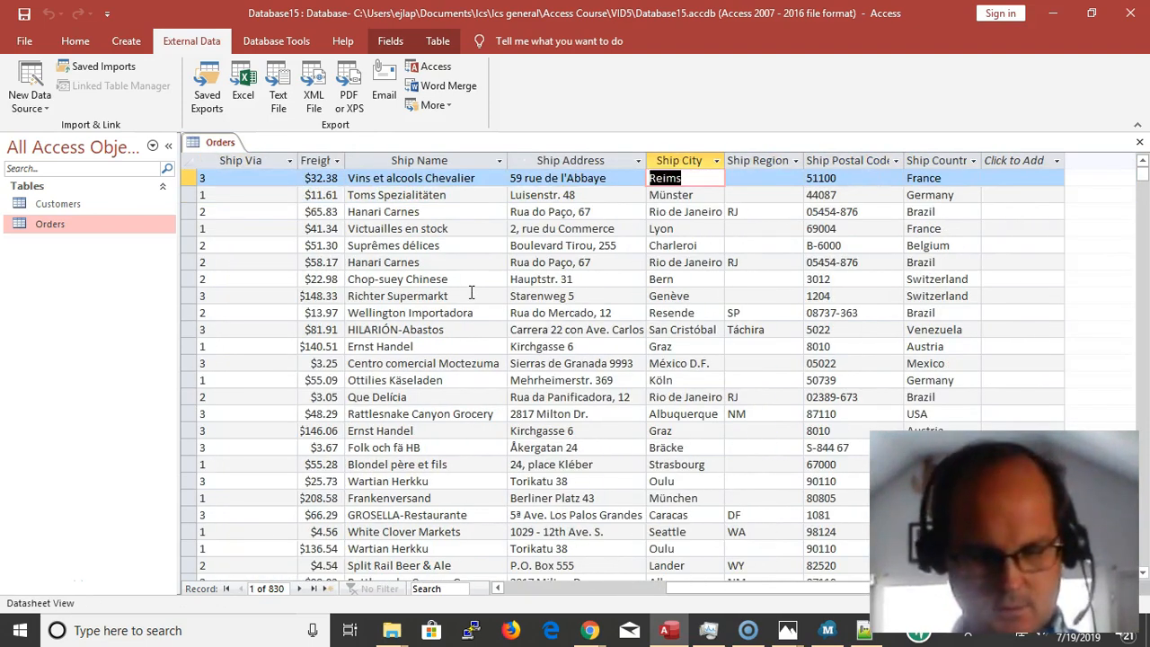
key("ctrl+w")
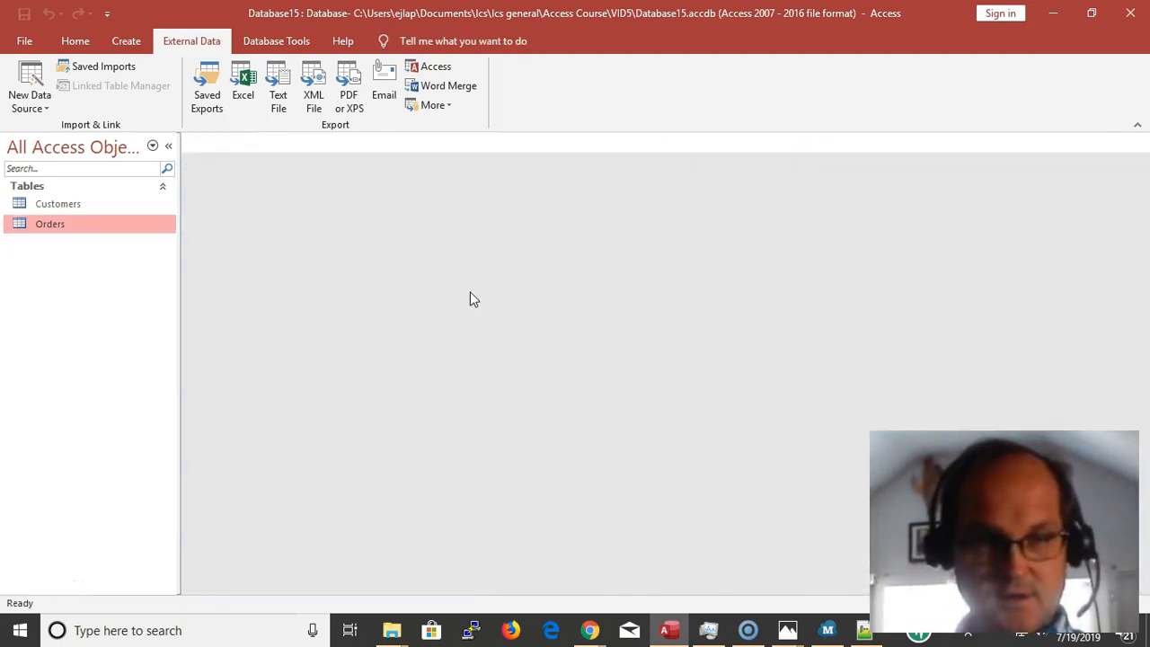
Open both the Customers and Orders tables and compare their customer columns
left_click(58, 203)
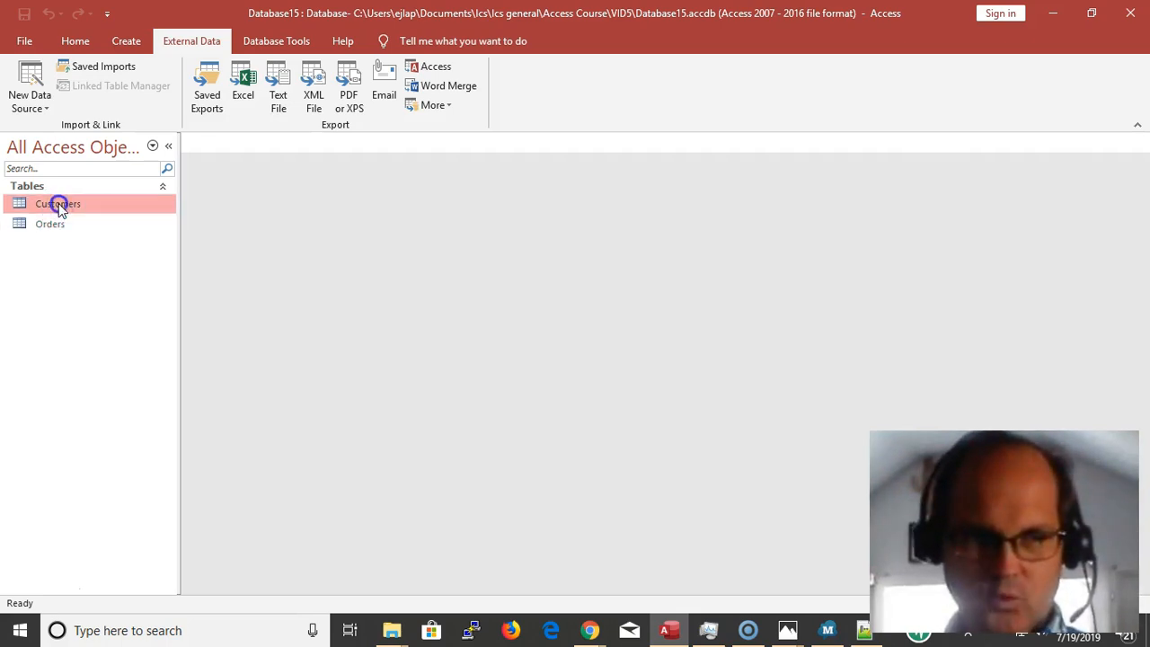
double_click(59, 203)
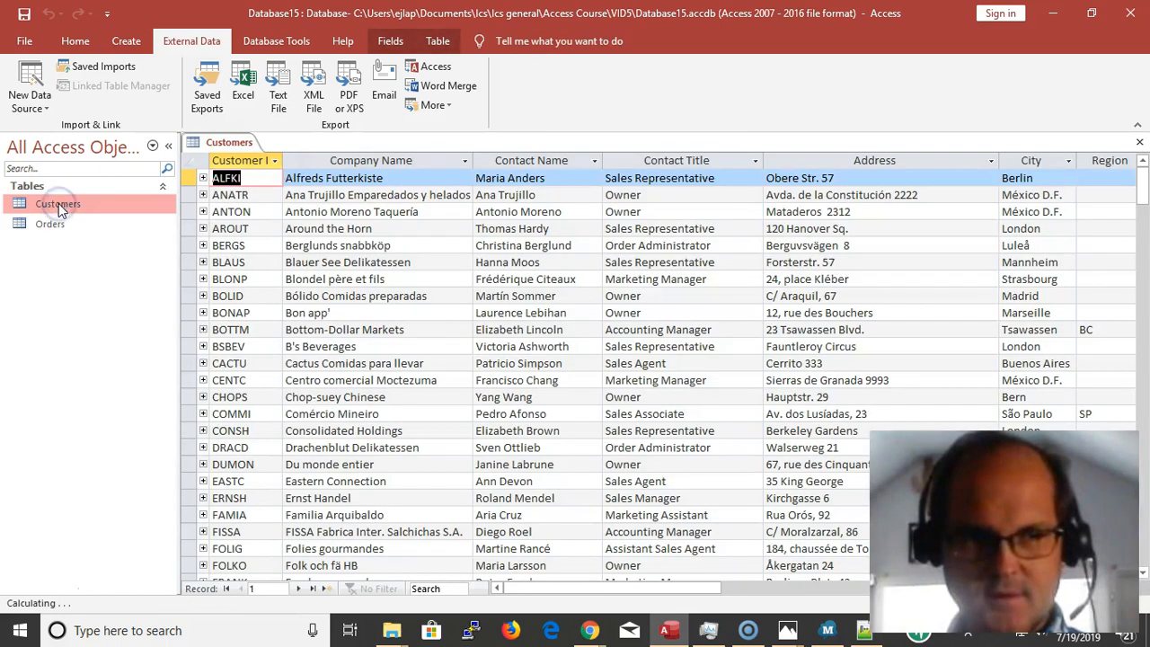
double_click(57, 223)
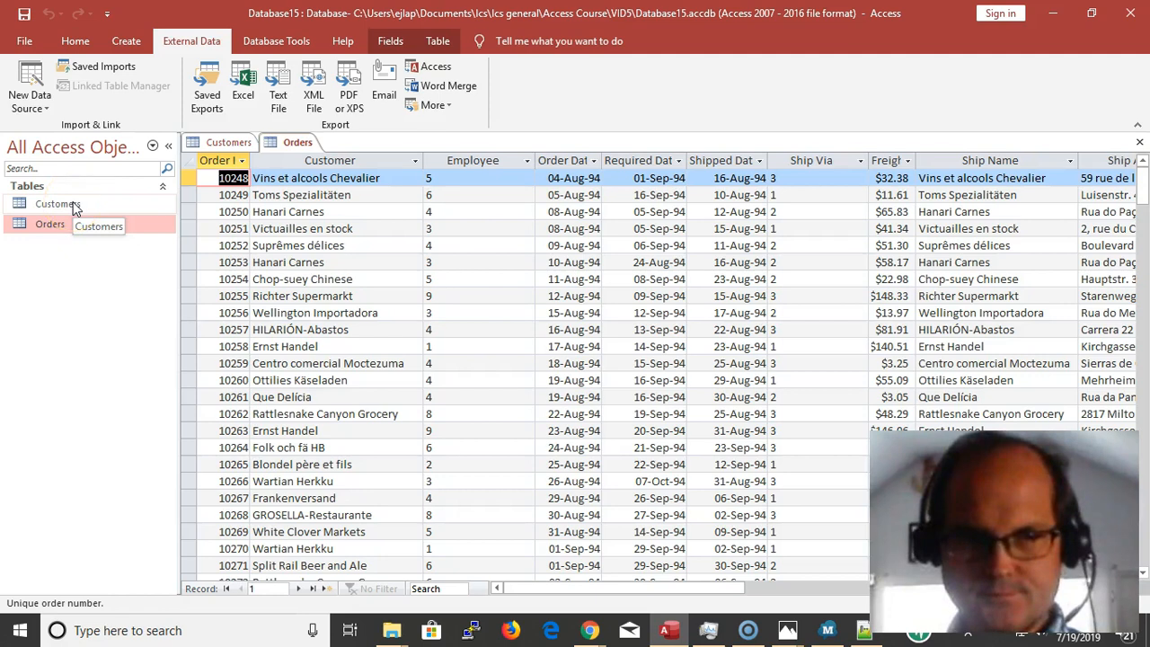
double_click(71, 205)
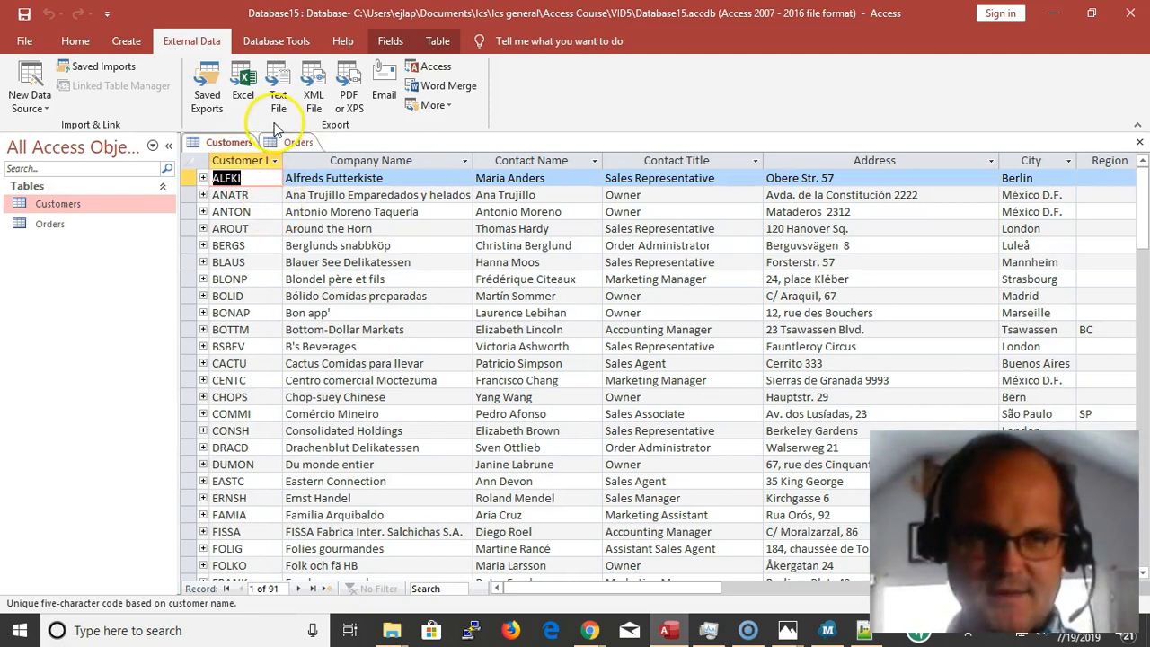
left_click(295, 144)
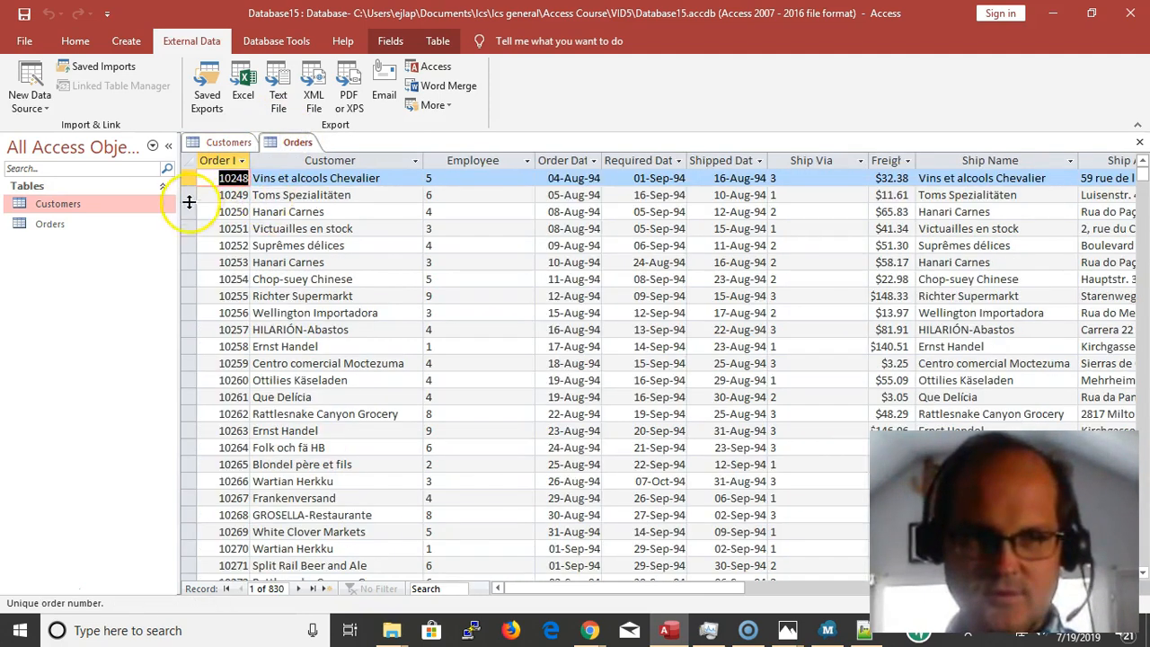
Try a Find search in the Customer column of the Orders table, and dismiss the search
left_click(314, 229)
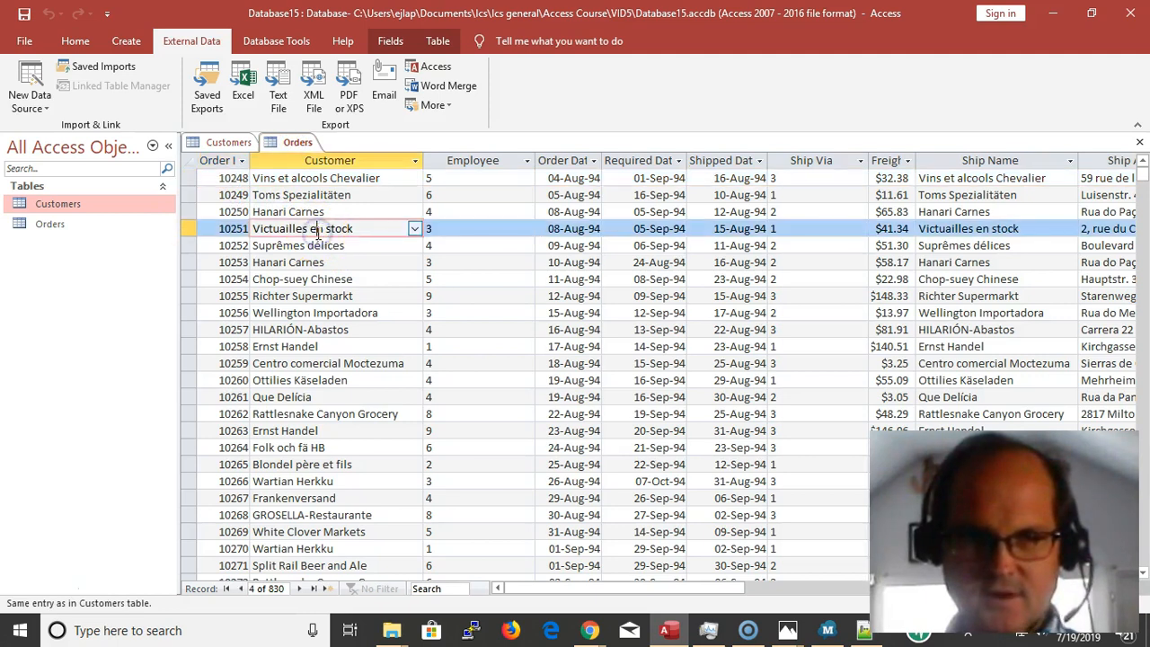
key("ctrl+f")
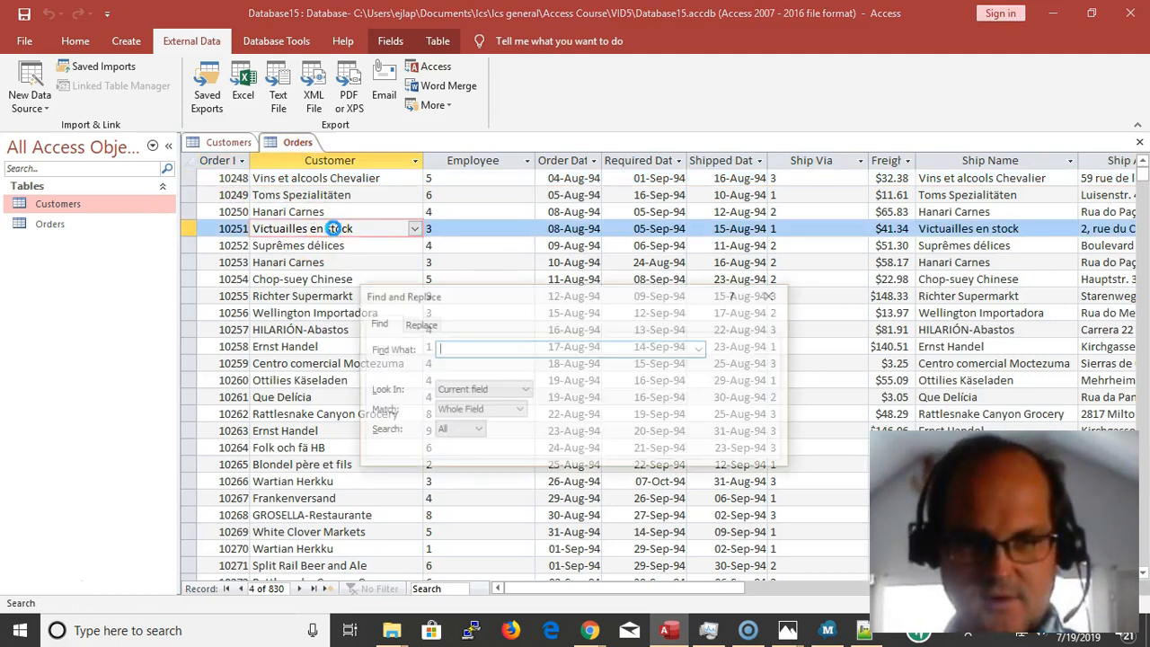
key("Return")
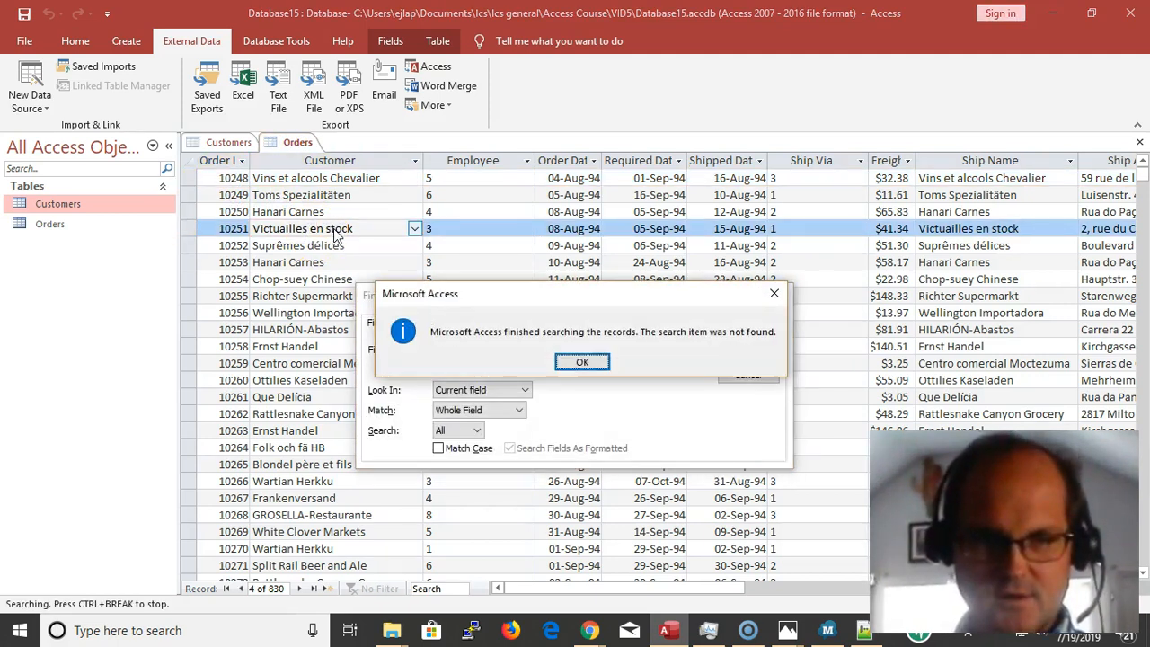
key("Return")
key("Escape")
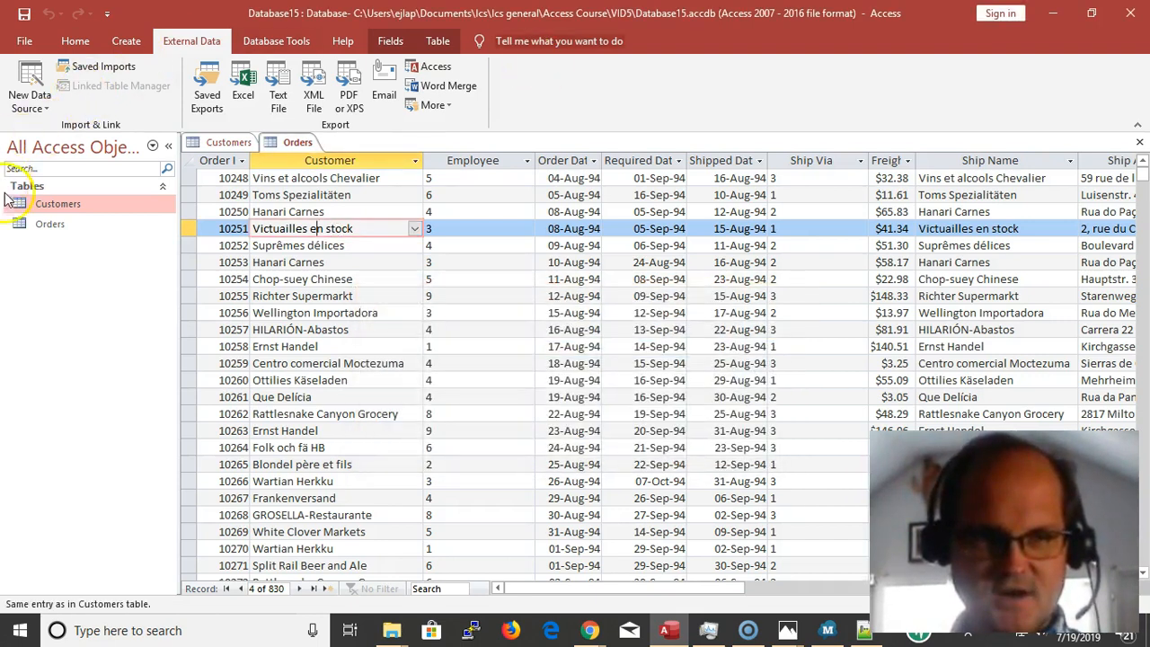
Take the Customer ID of Bon app' from the Customers table and search for it in the Customer column of Orders
left_click(229, 142)
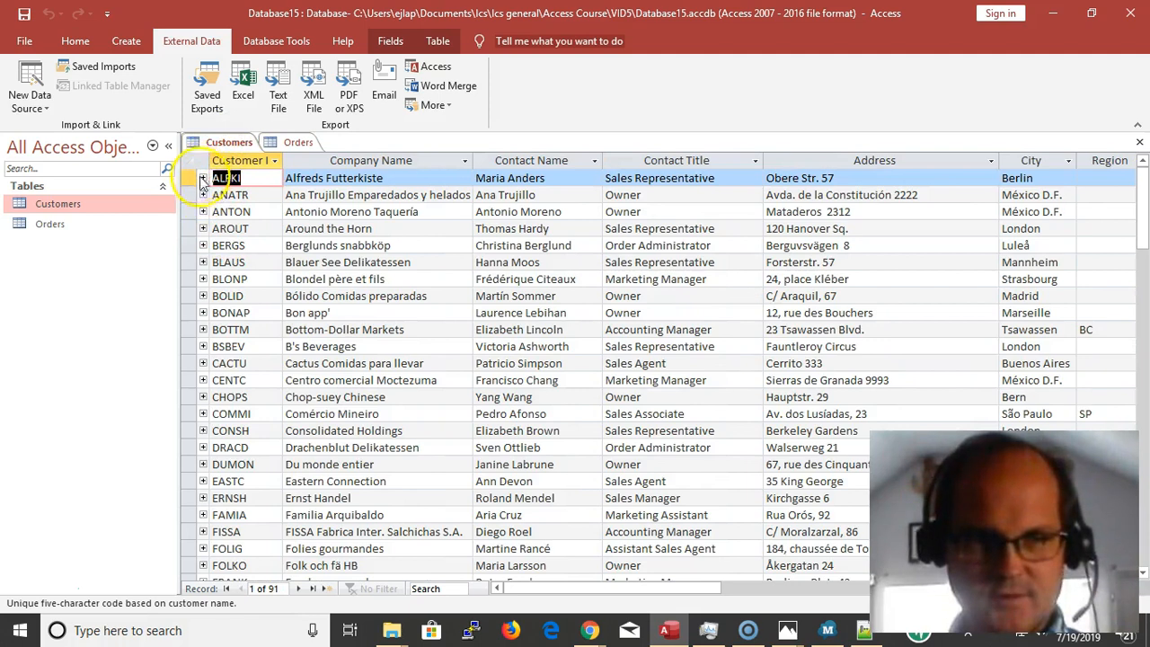
left_click(289, 142)
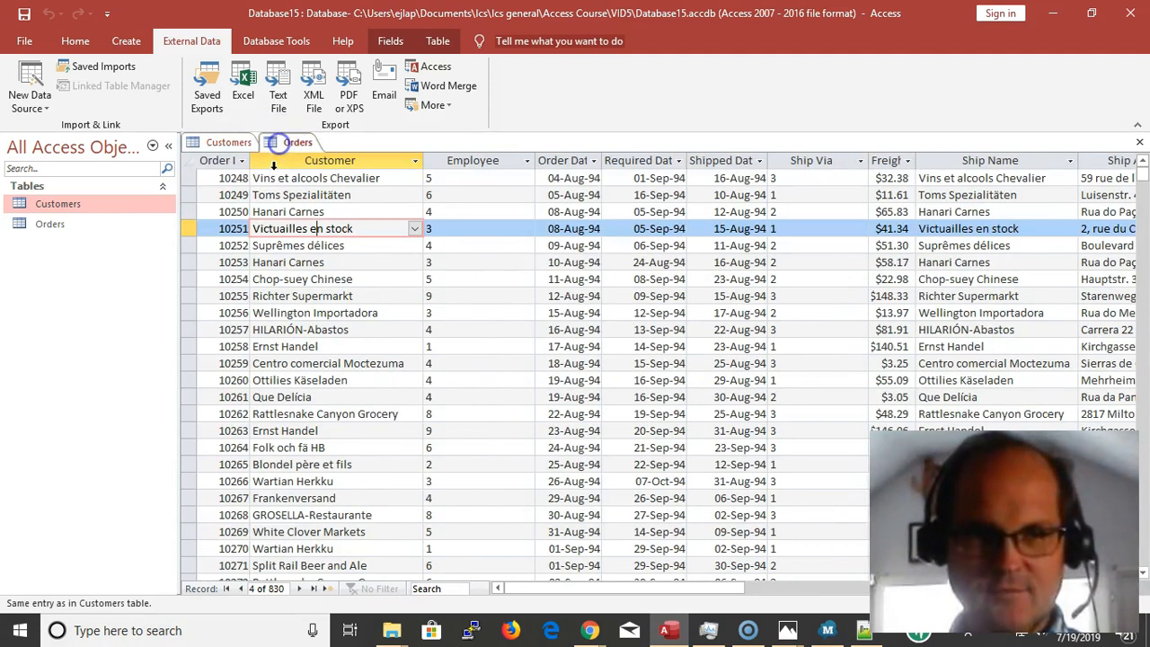
left_click(229, 143)
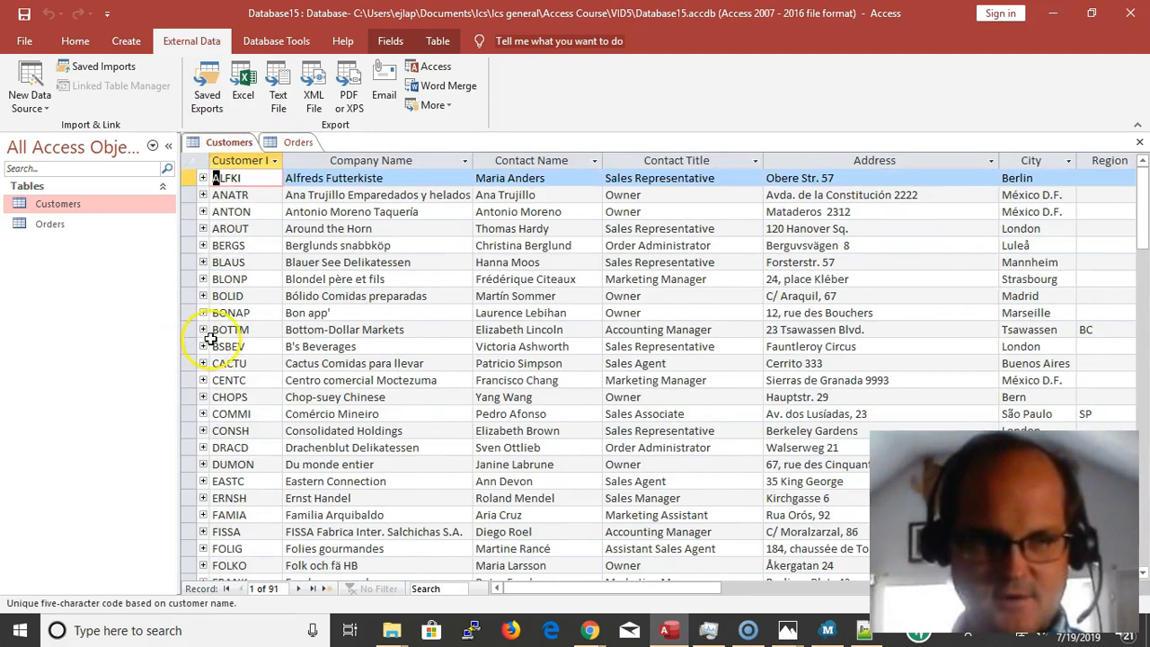
double_click(254, 315)
key("ctrl+c")
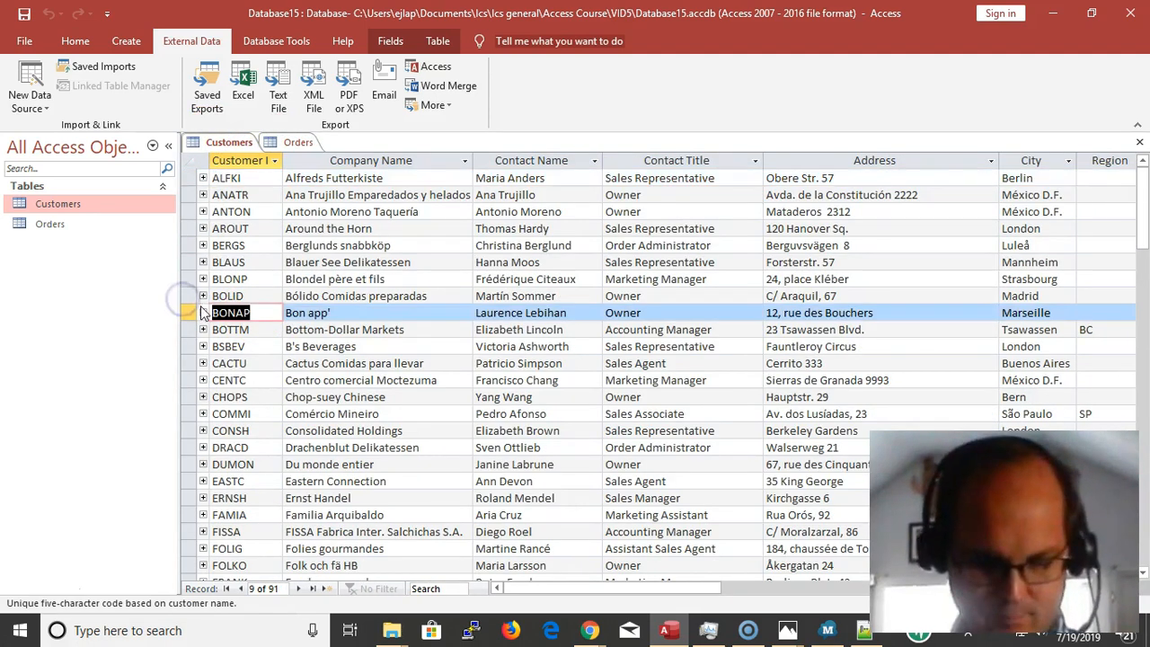
left_click(293, 144)
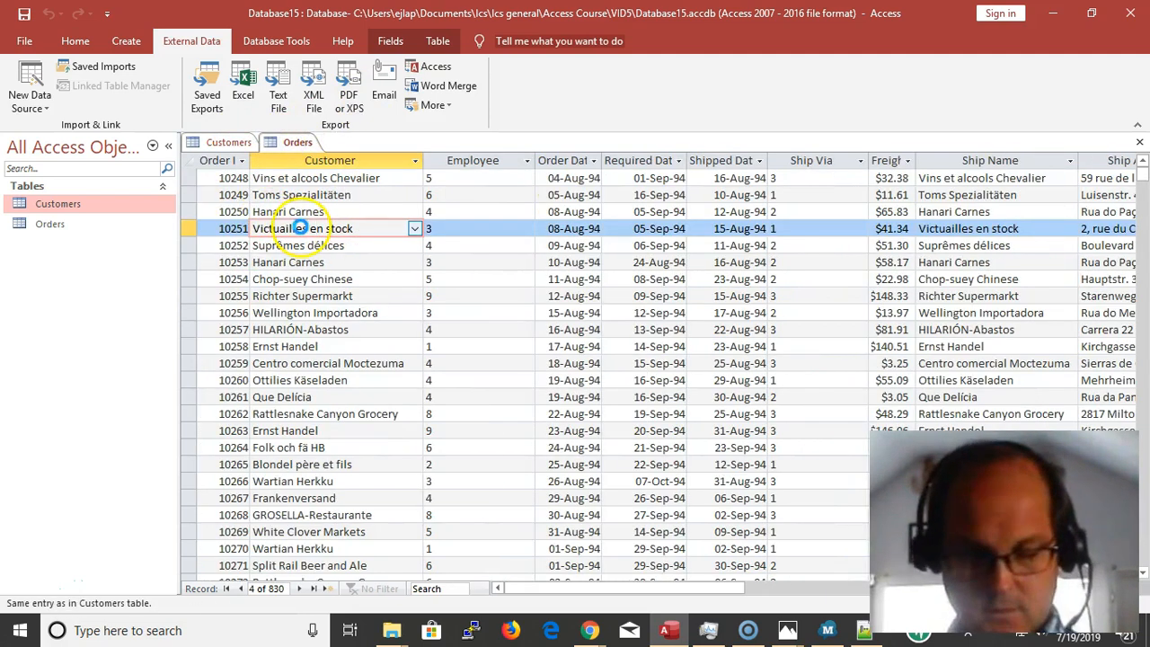
key("ctrl+f")
key("ctrl+v")
key("Return")
key("Escape")
Locate the Bon app' order from 29-Nov-94 in the Orders table and select its Customer value
scroll(351, 206, "down", 20)
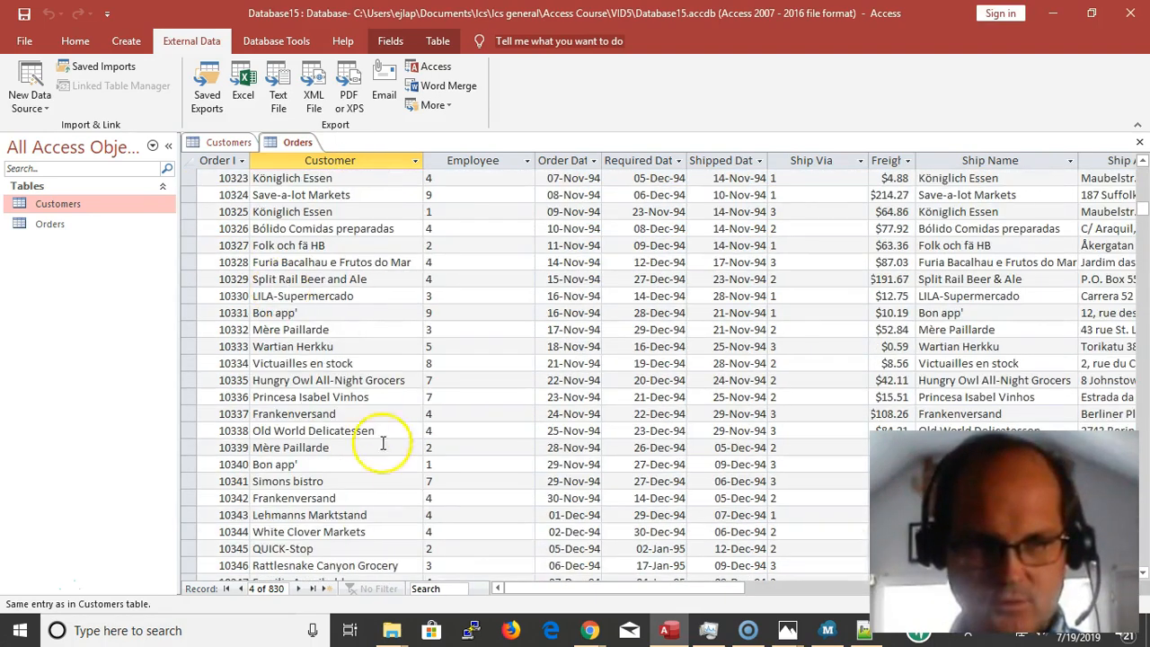
left_click(254, 463)
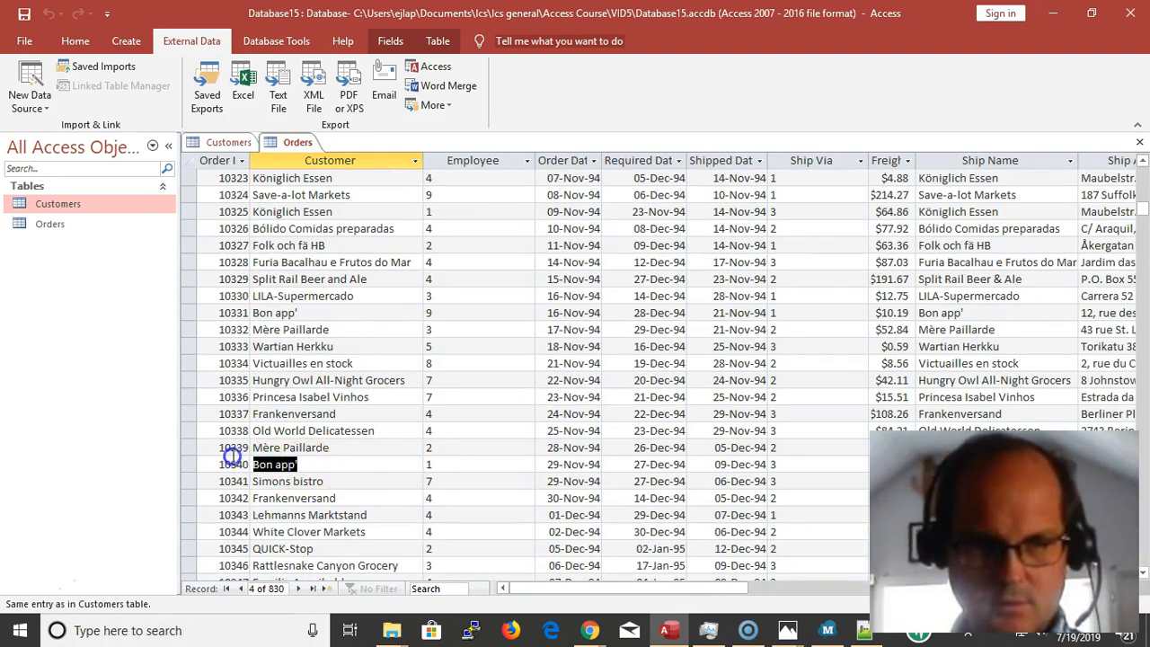
left_click(416, 466)
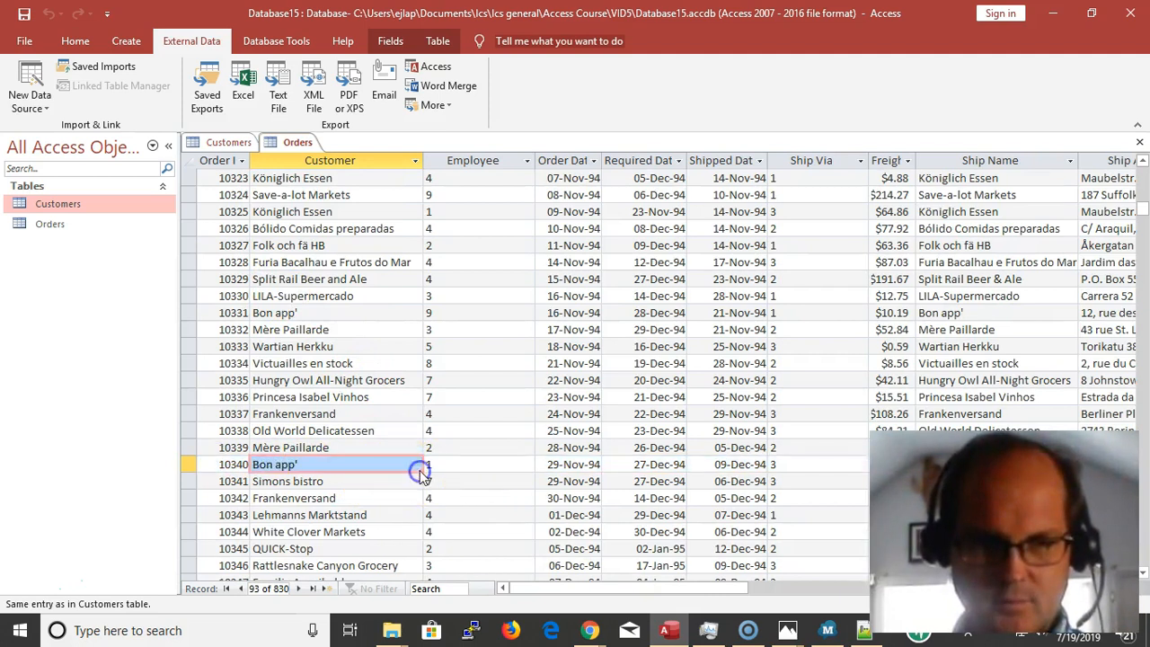
left_click(416, 465)
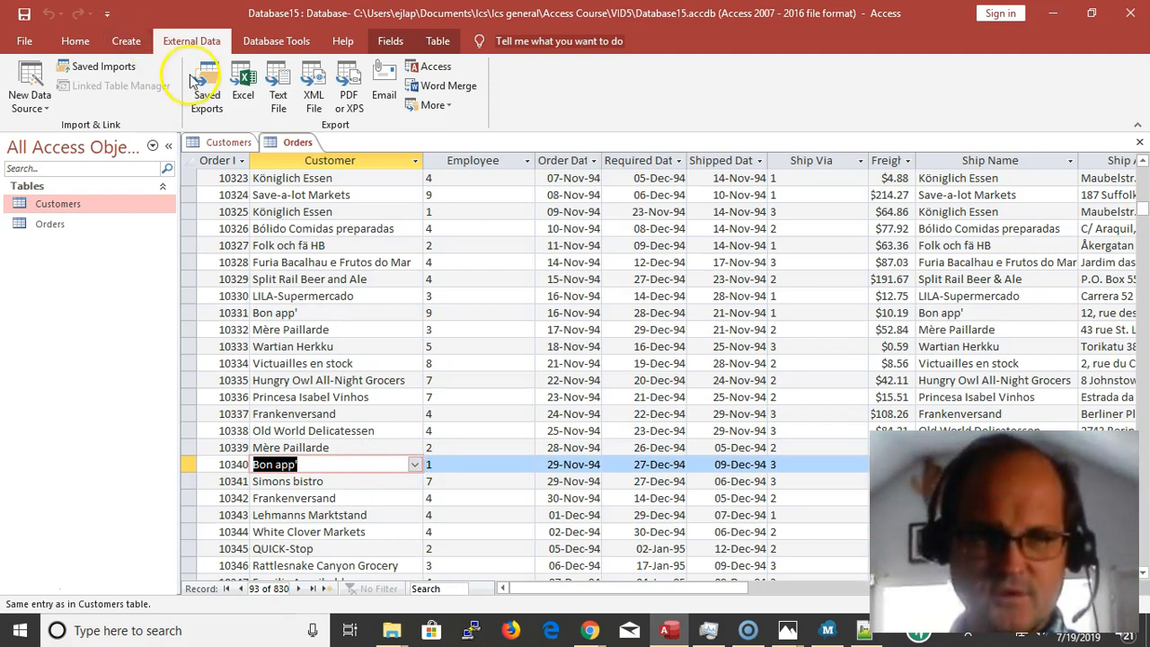
Search the Customer ID column of the Customers table for "Bon app'" and dismiss the search
left_click(229, 144)
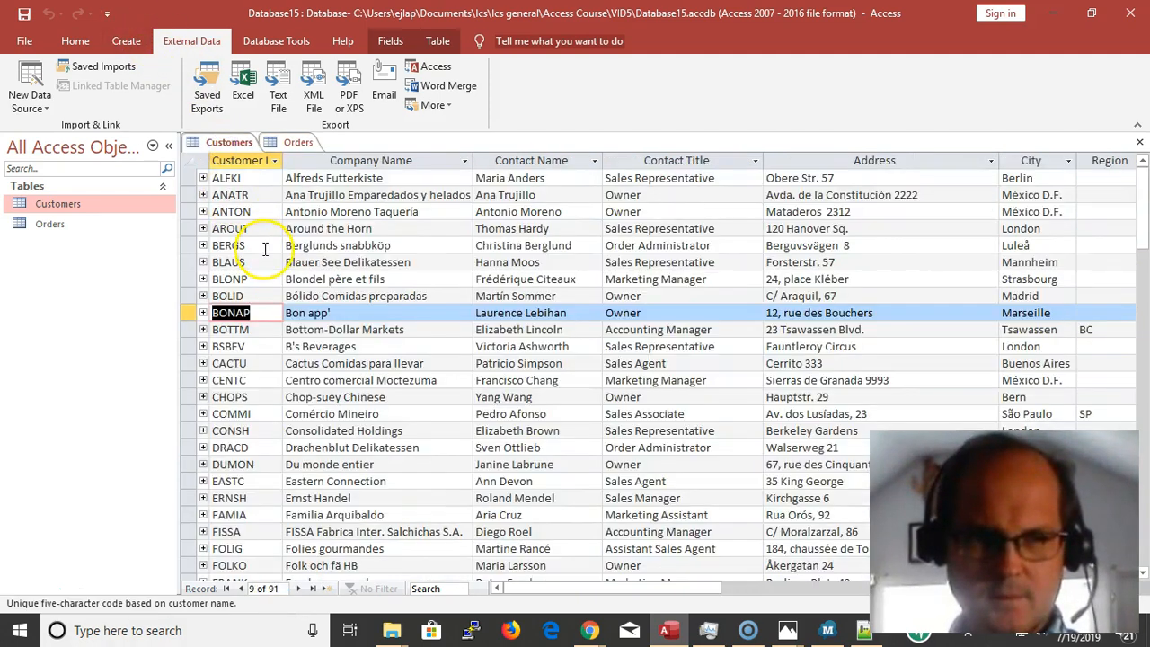
key("ctrl+f")
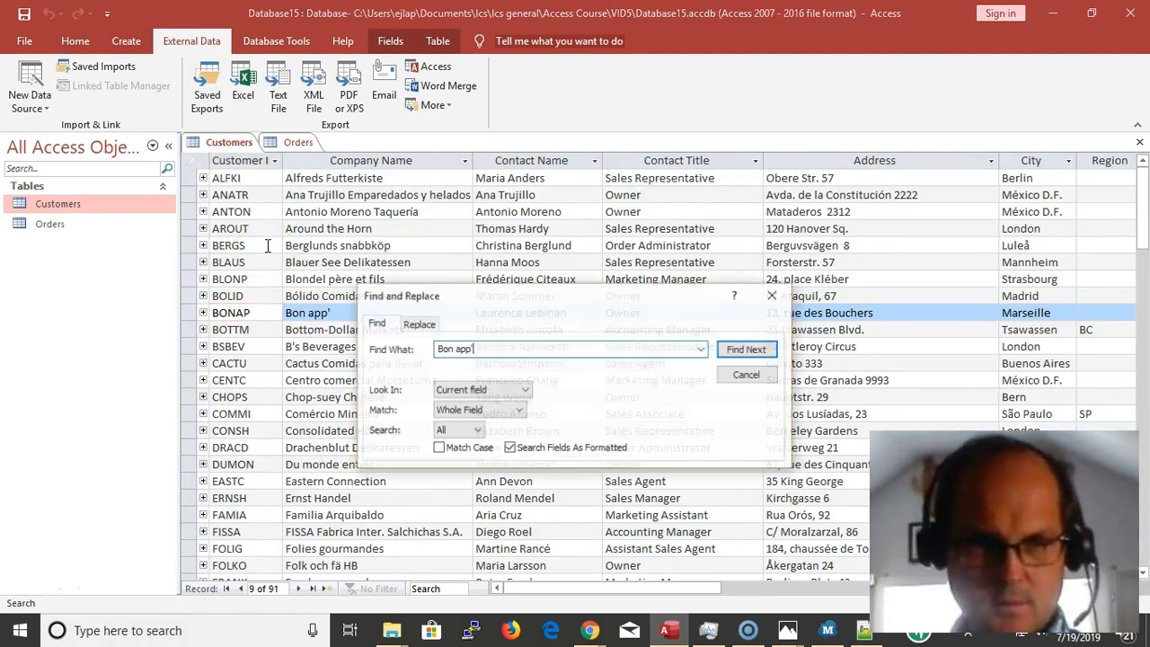
key("Return")
key("Return")
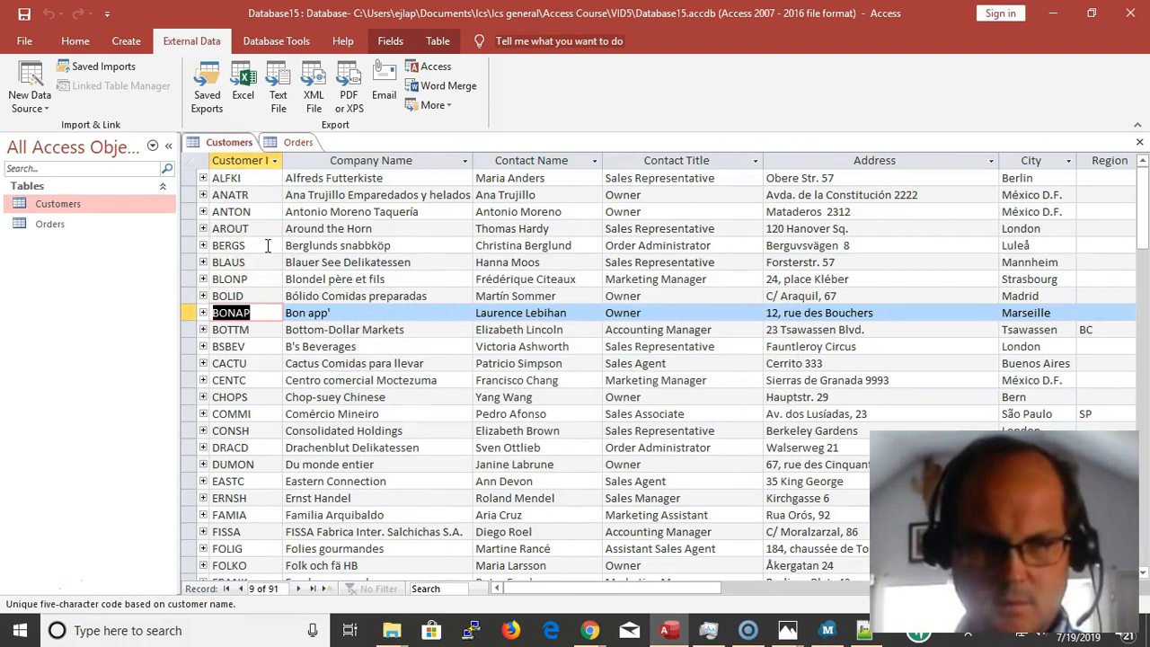
left_click(244, 192)
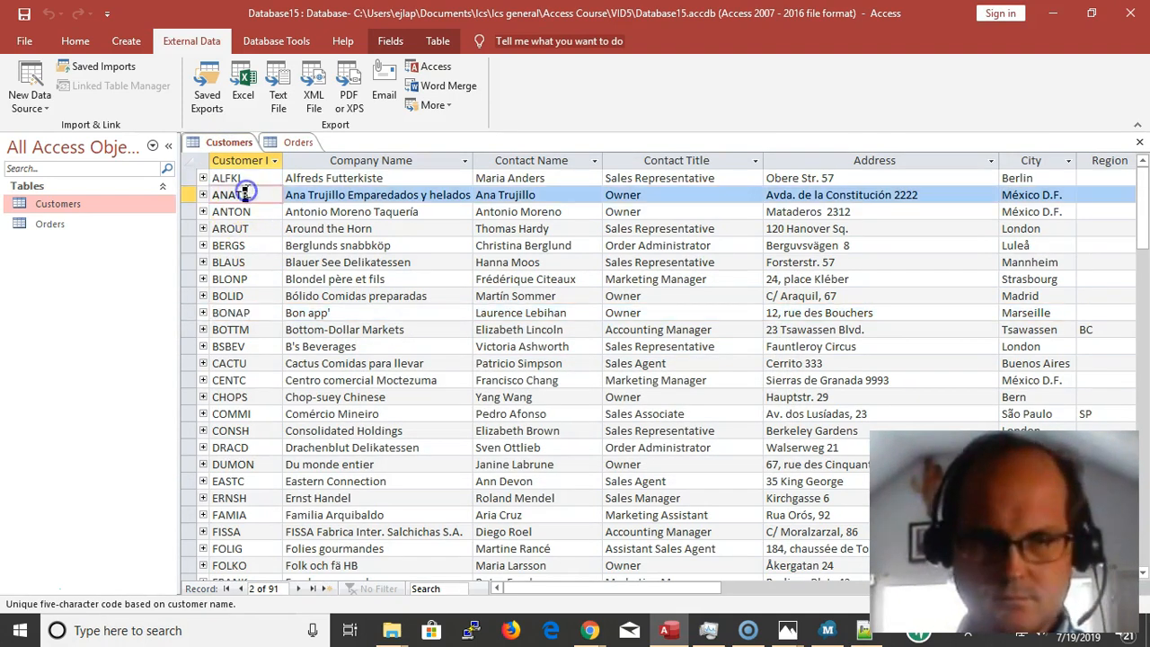
Open the Orders table in Design View and examine the Lookup properties of the CustomerID field
left_click(297, 142)
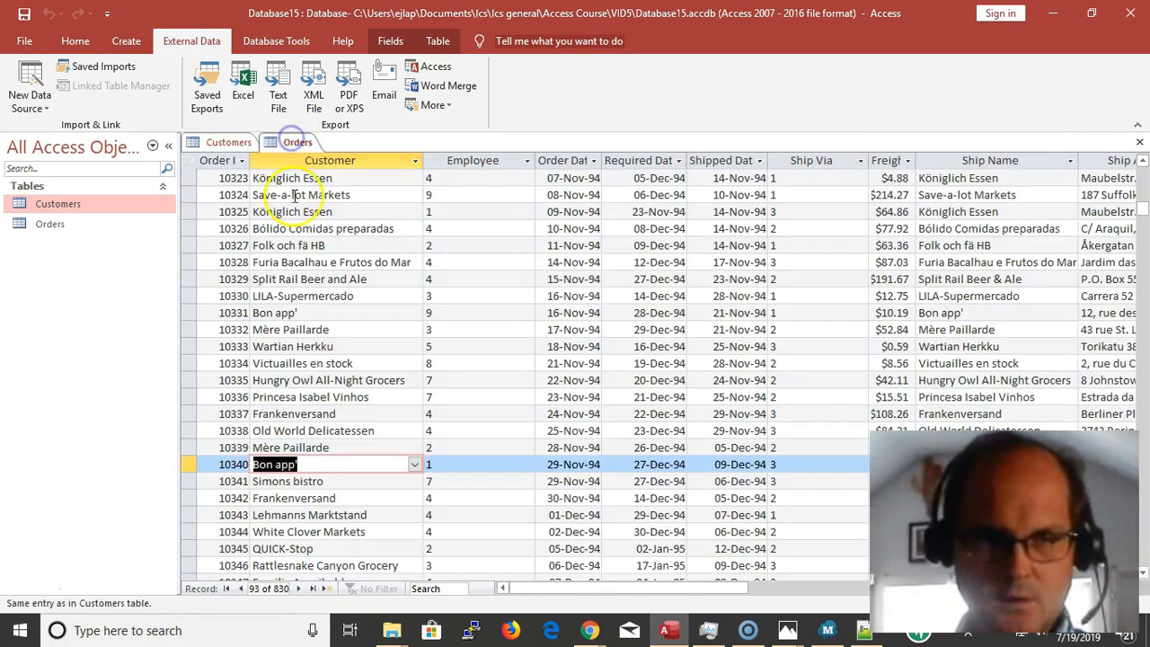
right_click(299, 144)
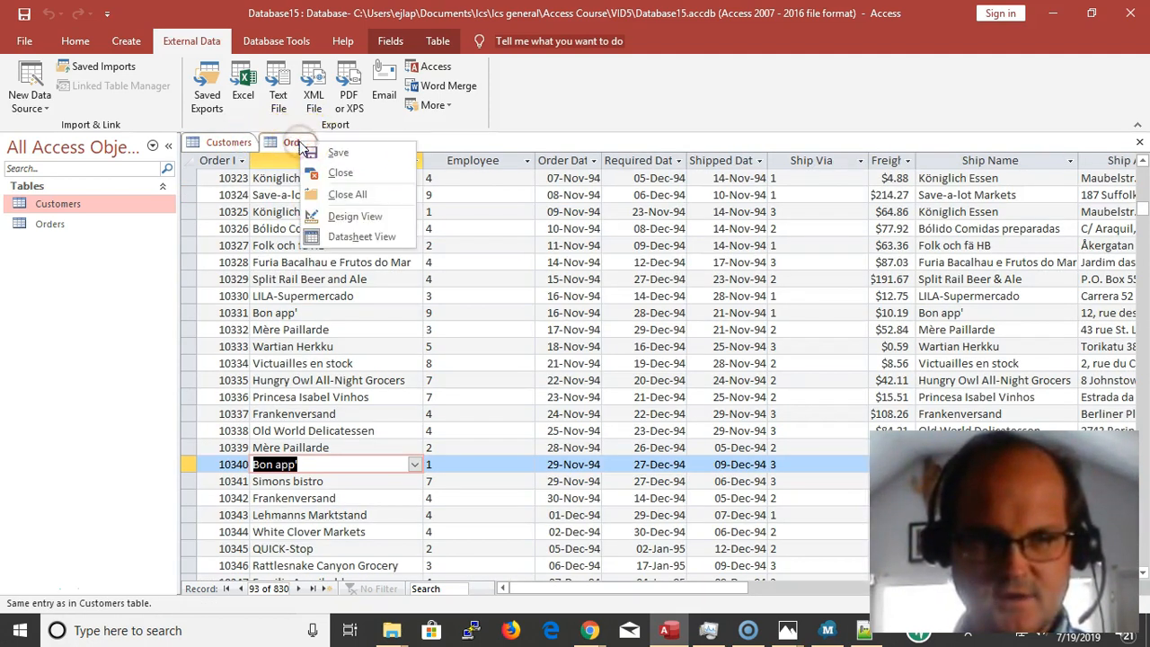
left_click(331, 216)
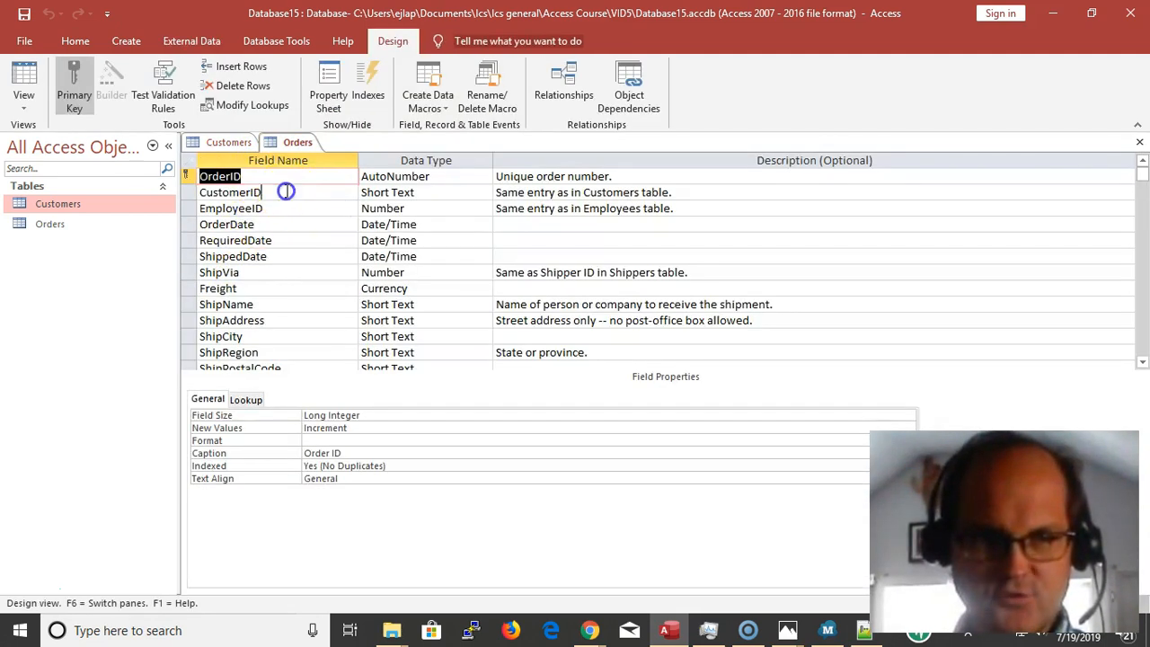
left_click(286, 192)
left_click(246, 400)
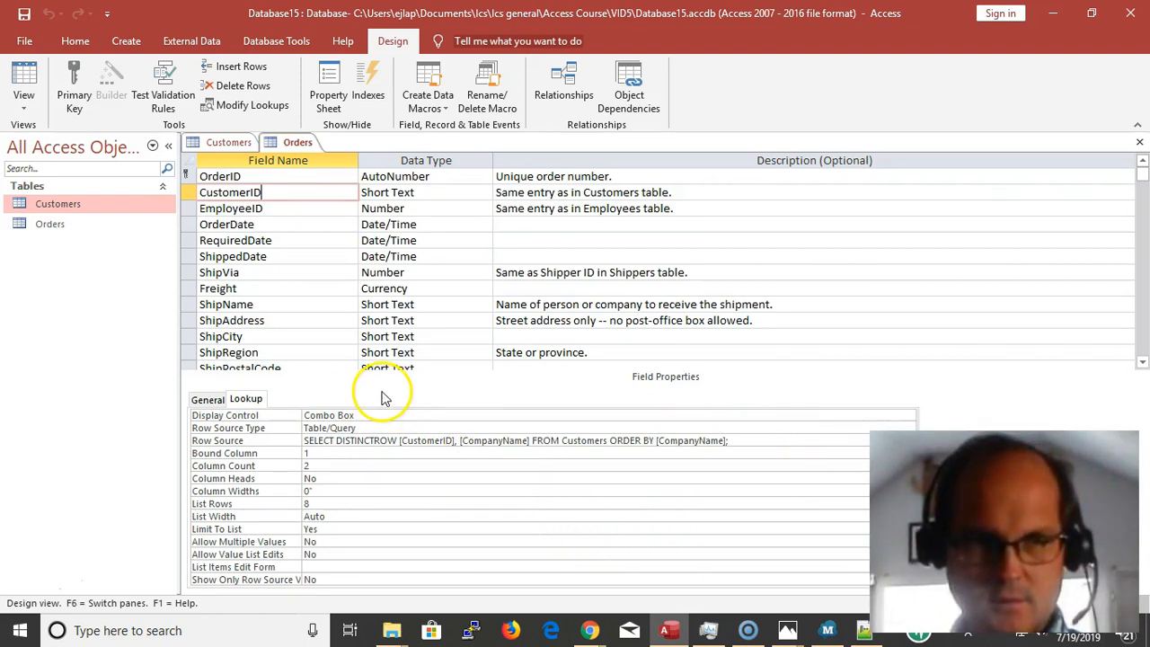
Close the Orders table design and reopen the table in Datasheet View
key("ctrl+w")
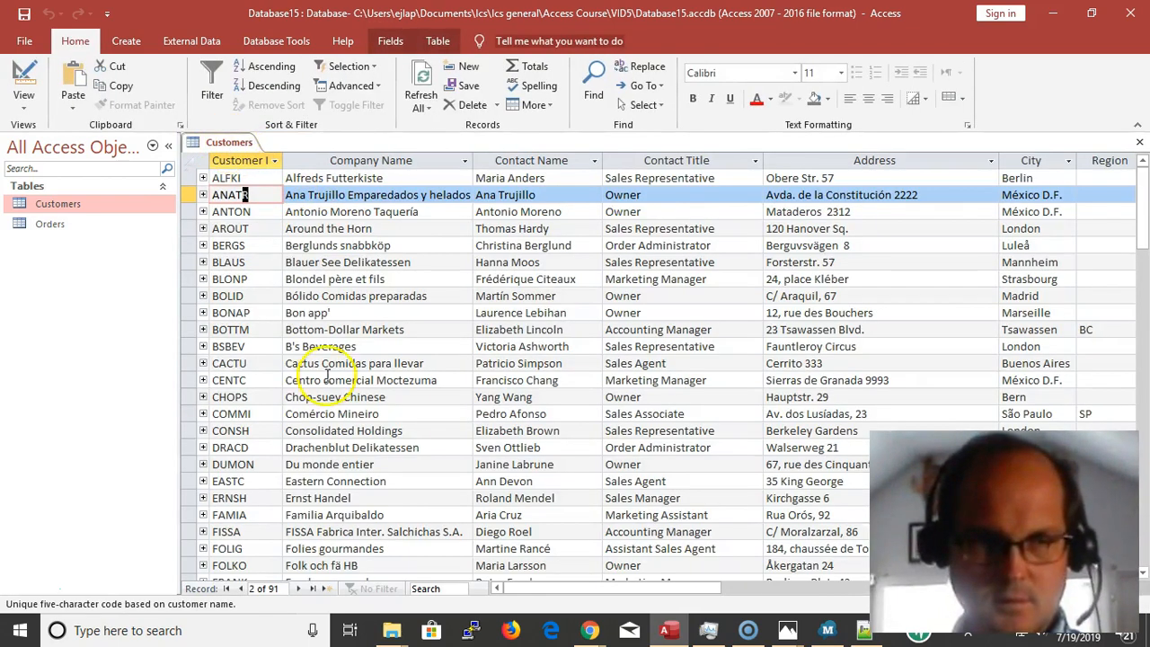
double_click(63, 224)
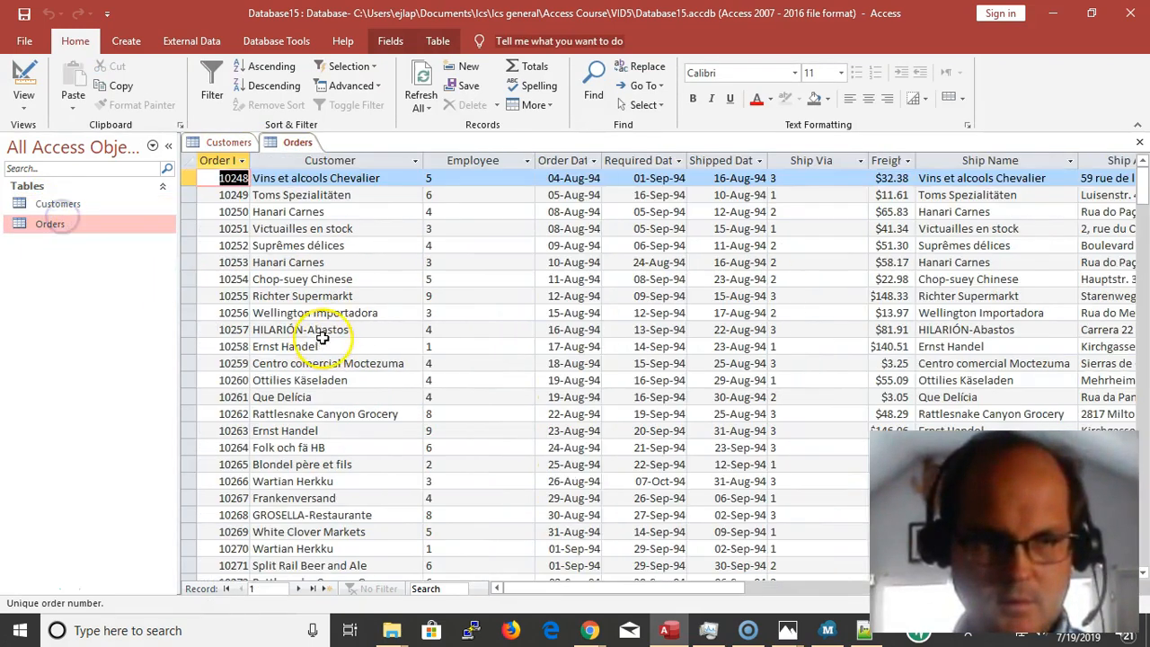
Browse the Orders and Customers tables, locate the company Bon app' in Customers, and select its Customer ID
scroll(270, 385, "down", 10)
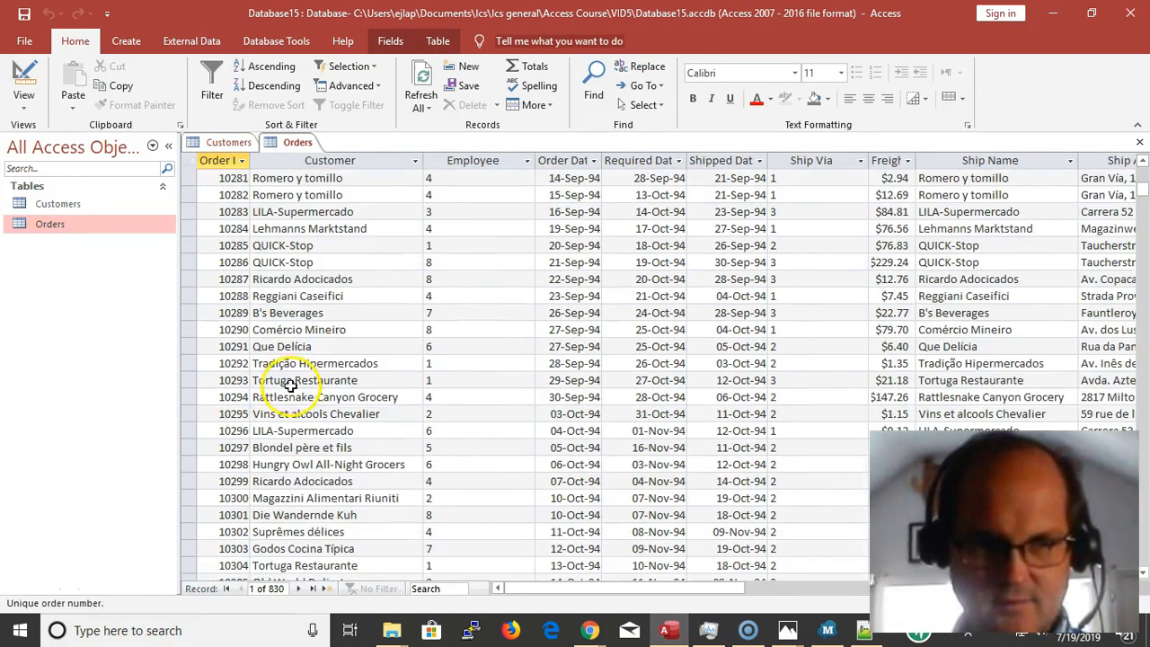
scroll(292, 382, "up", 1)
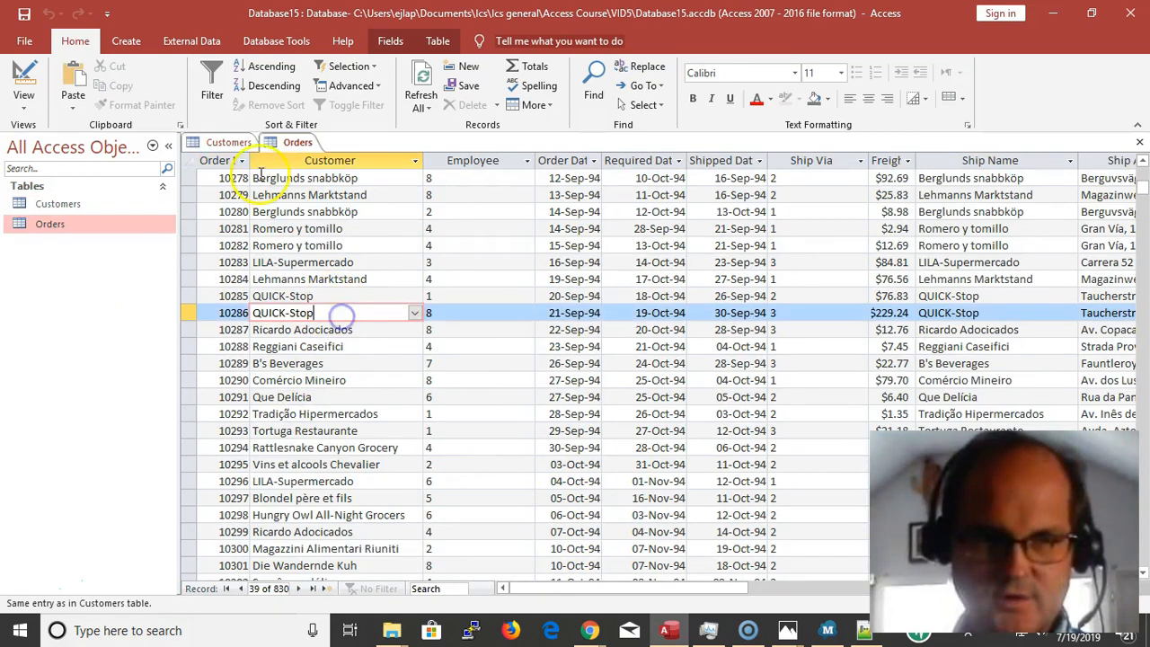
left_click(229, 142)
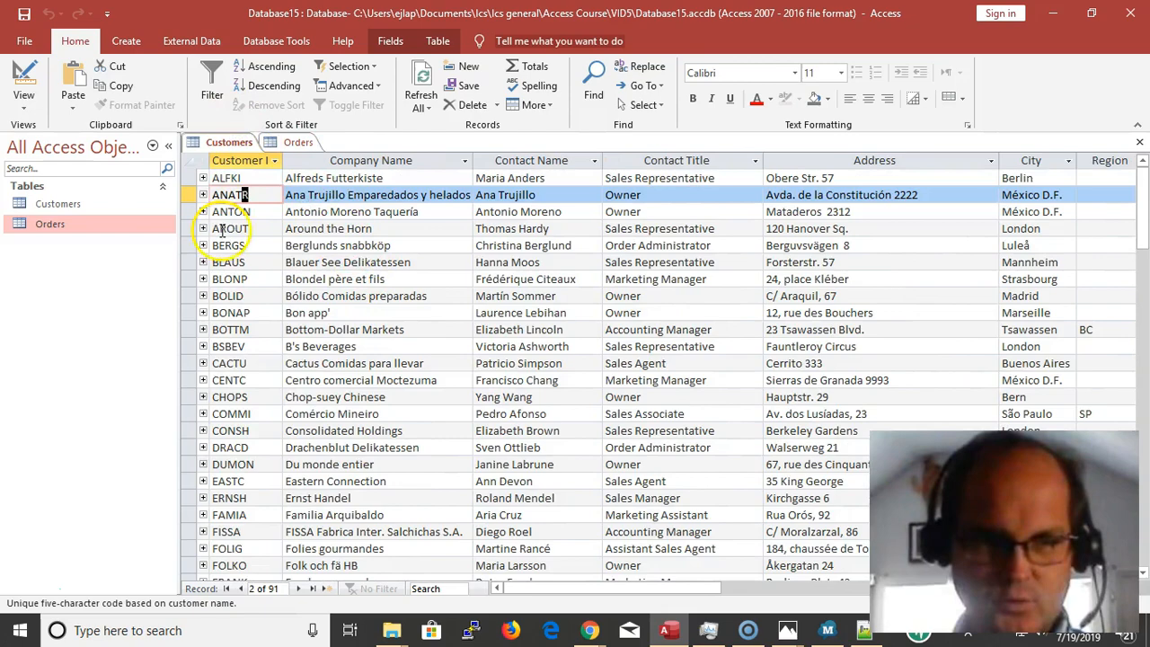
scroll(264, 399, "down", 11)
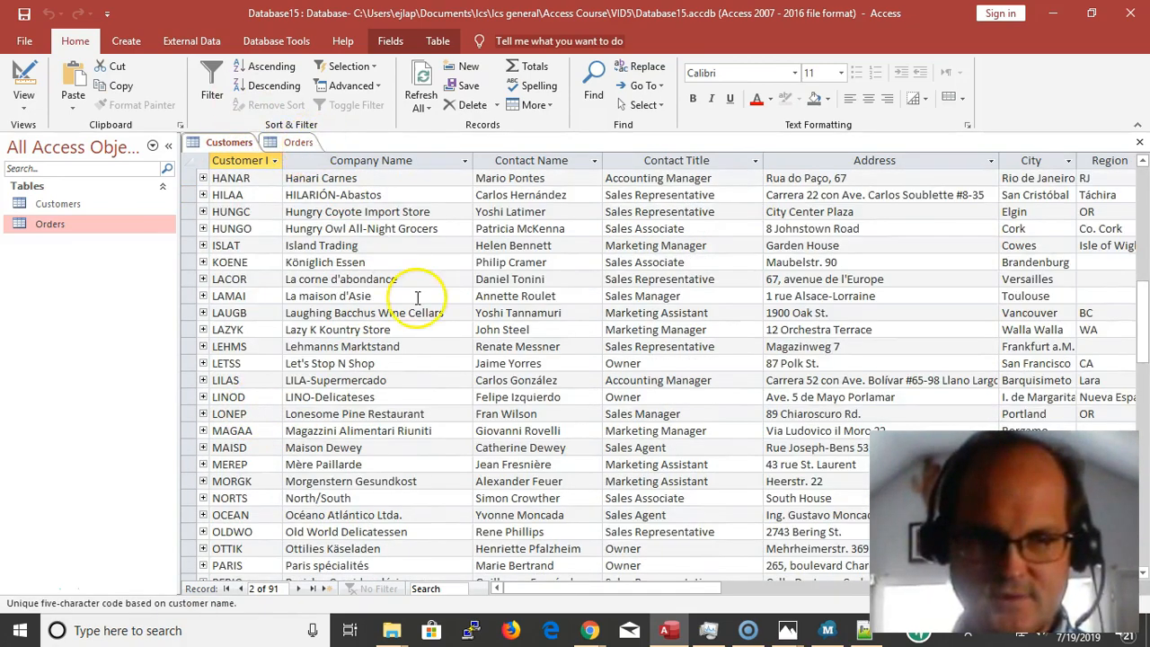
scroll(413, 296, "up", 11)
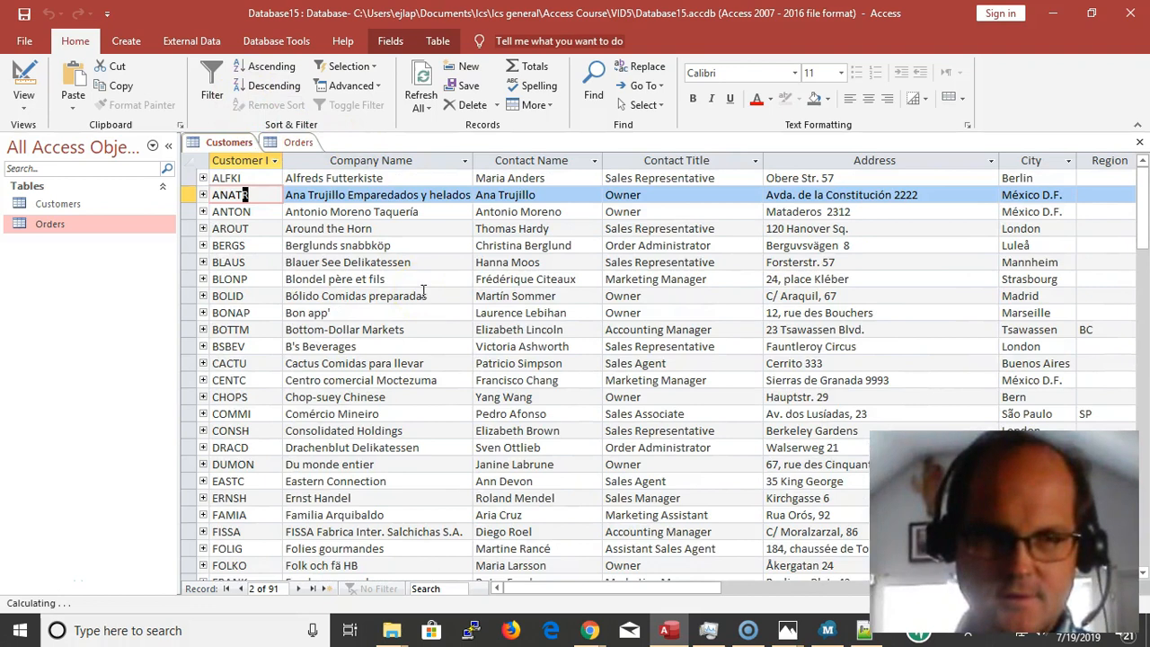
left_click(385, 328)
left_click(371, 311)
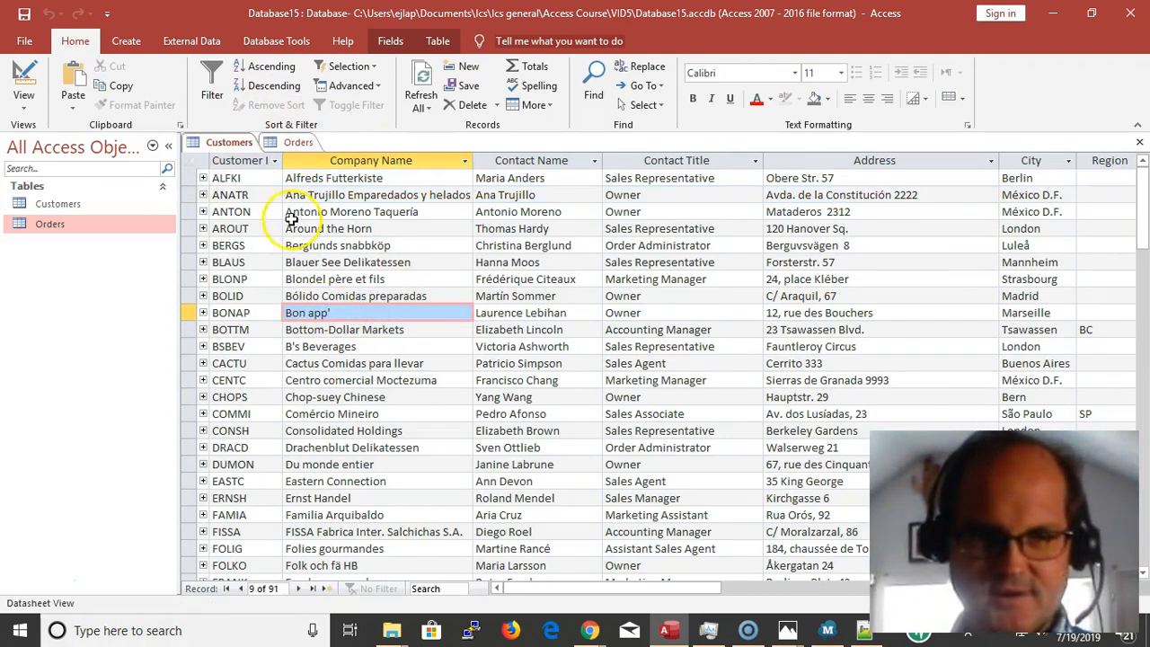
left_click_drag(260, 316, 218, 319)
left_click(202, 316)
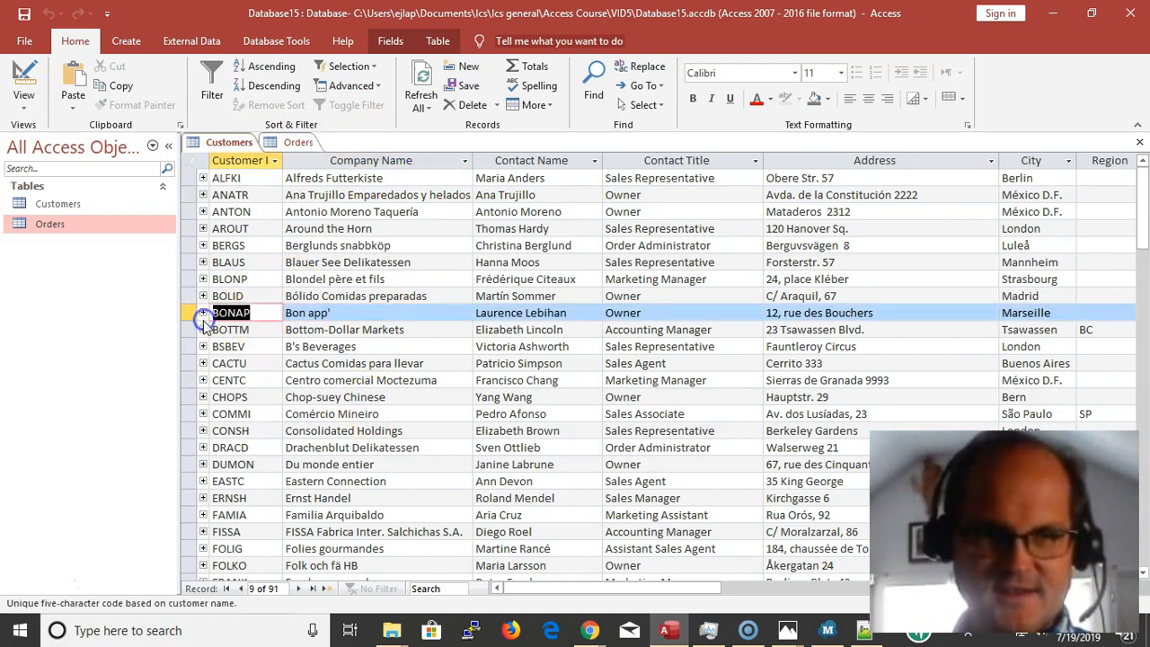
Search the Company Name column of the Customers table for "Bon app'" and dismiss the search
left_click(346, 312)
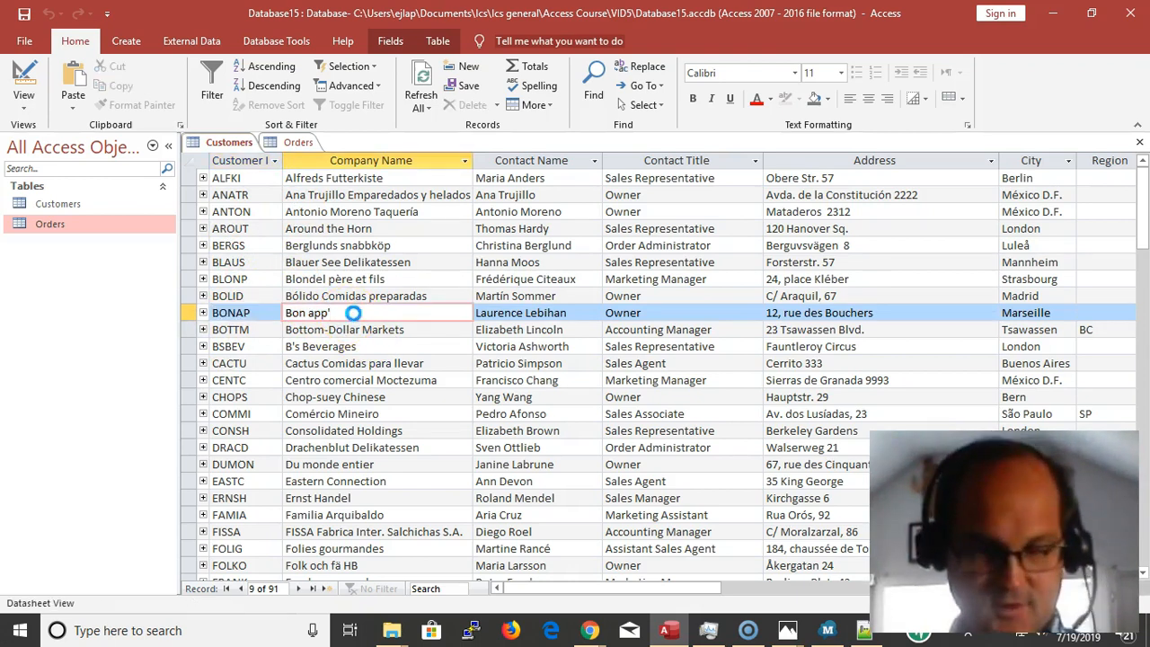
key("ctrl+f")
key("Return")
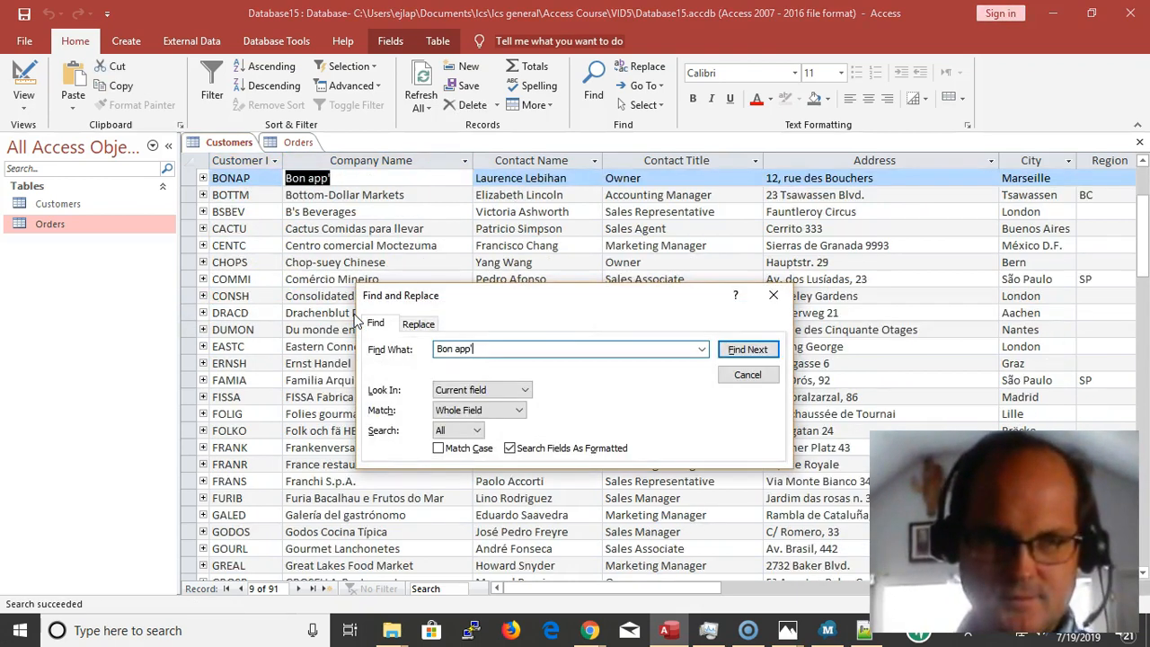
key("Escape")
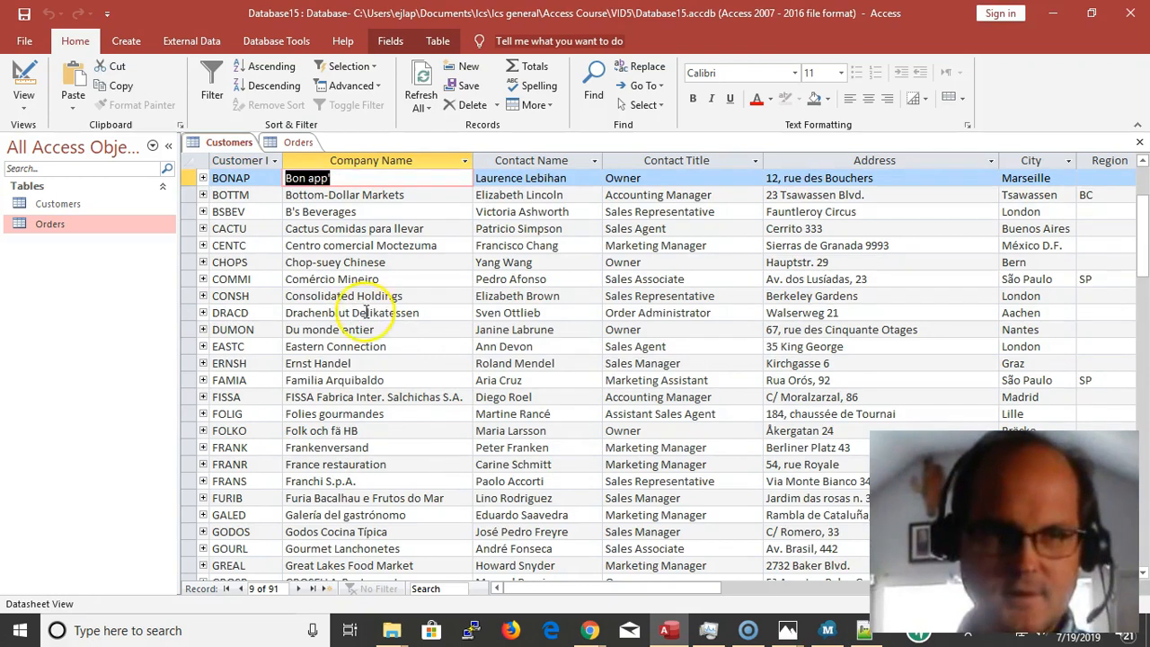
Filter the Customers table to records whose Company Name equals "Bon app'" and turn the filter off
left_click(349, 66)
left_click(360, 88)
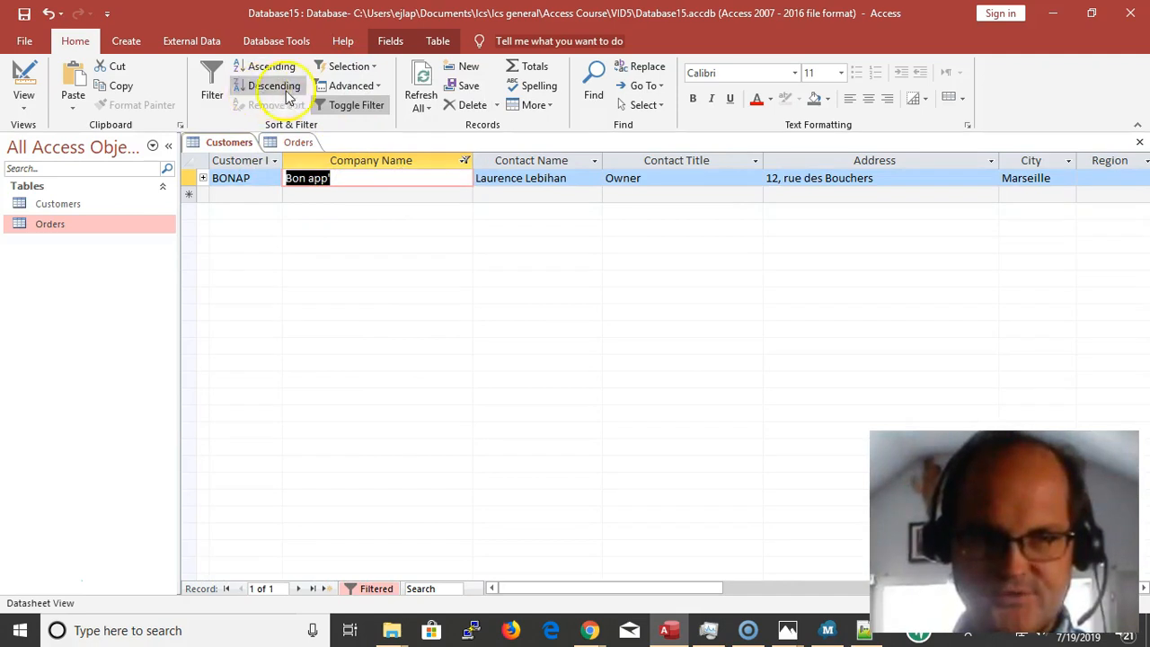
left_click(358, 106)
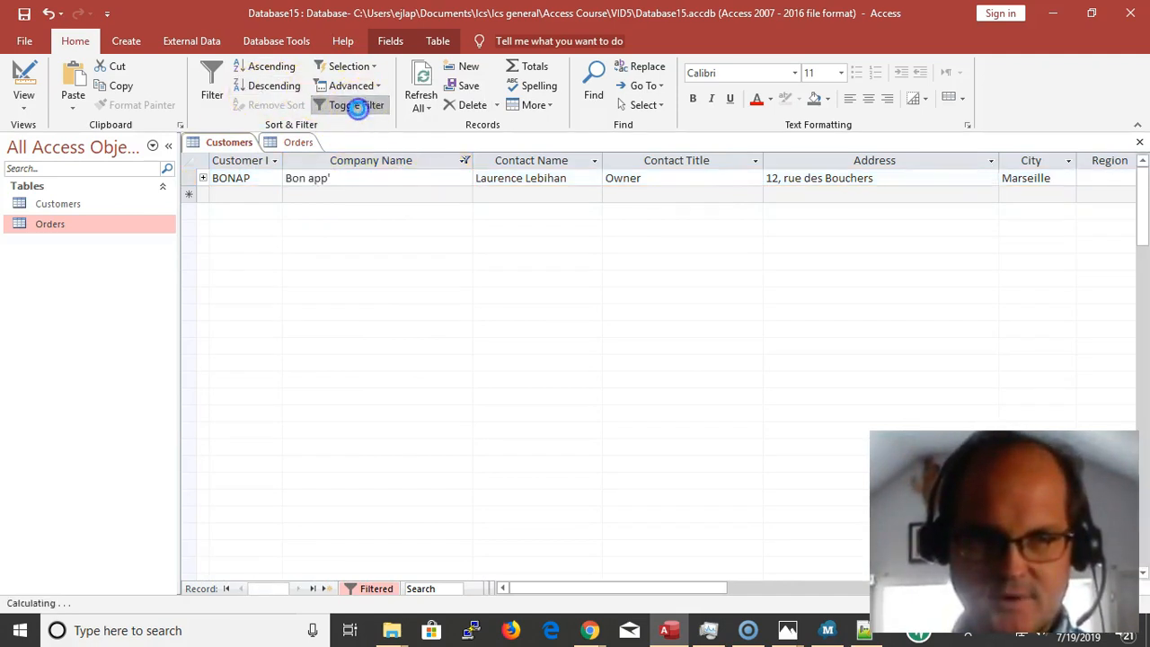
Find "Alfreds Futterkiste" in the Customer column of the Orders table and filter the orders to equal that customer
left_click(405, 183)
key("ctrl+c")
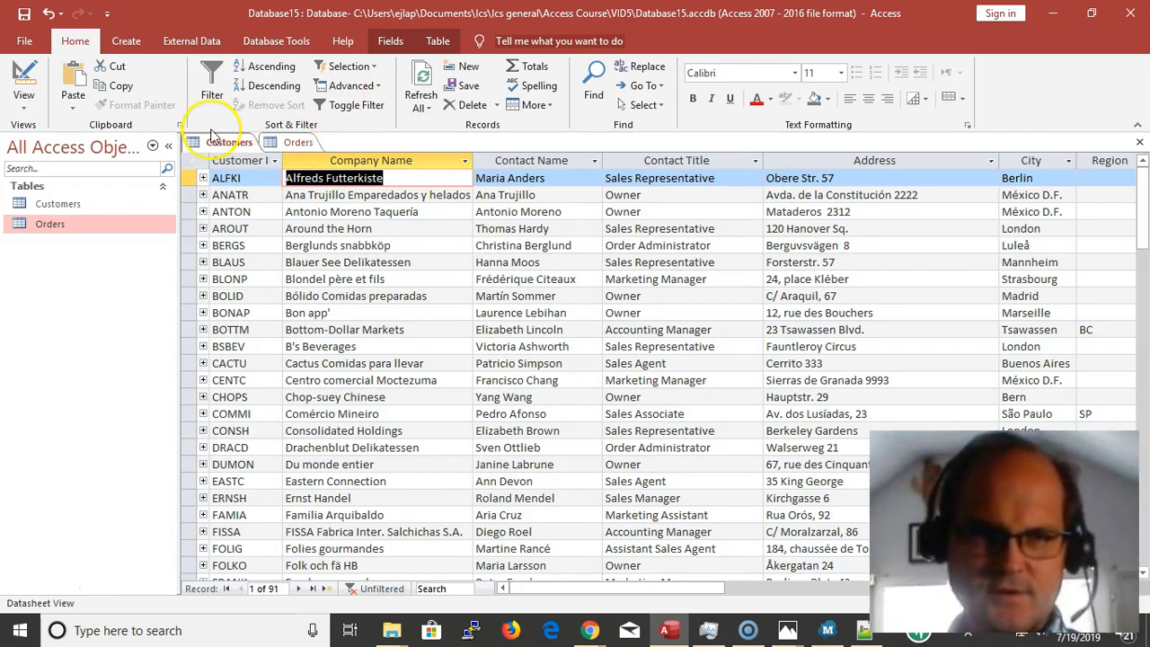
left_click(297, 143)
left_click(348, 211)
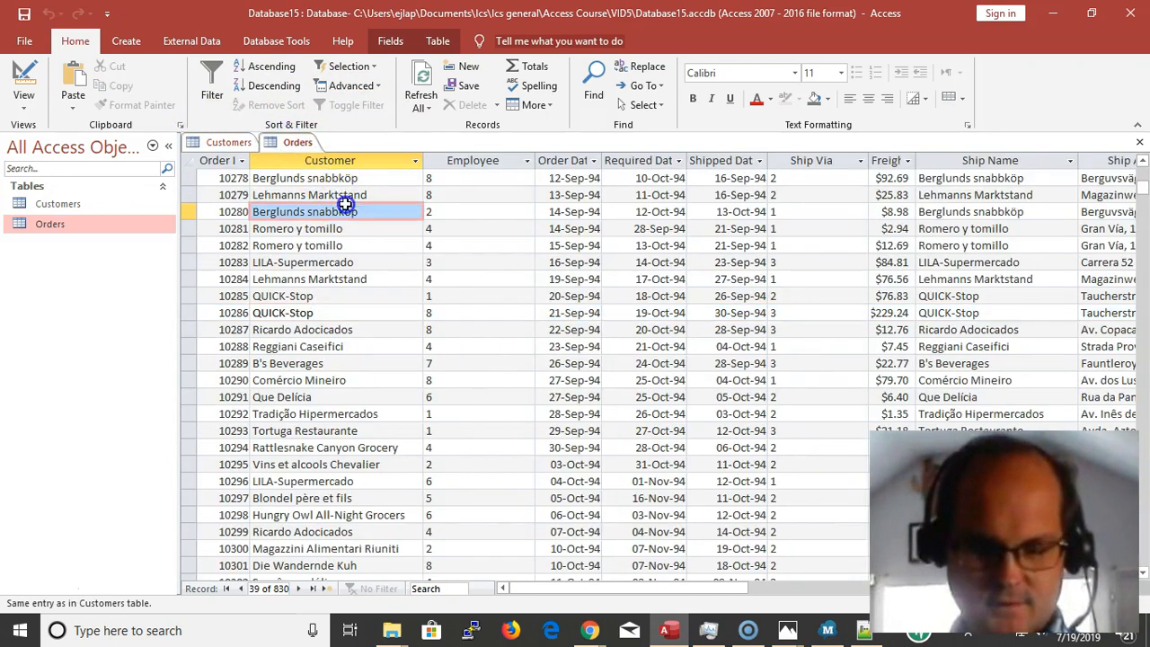
key("ctrl+f")
key("ctrl+v")
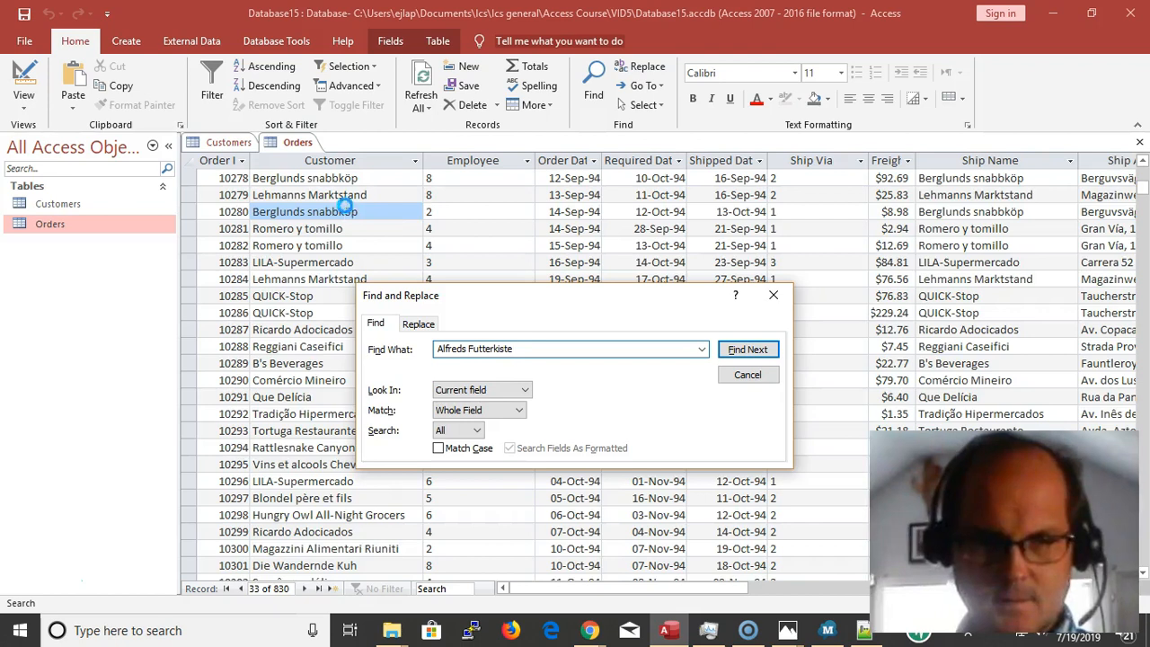
key("Return")
key("Escape")
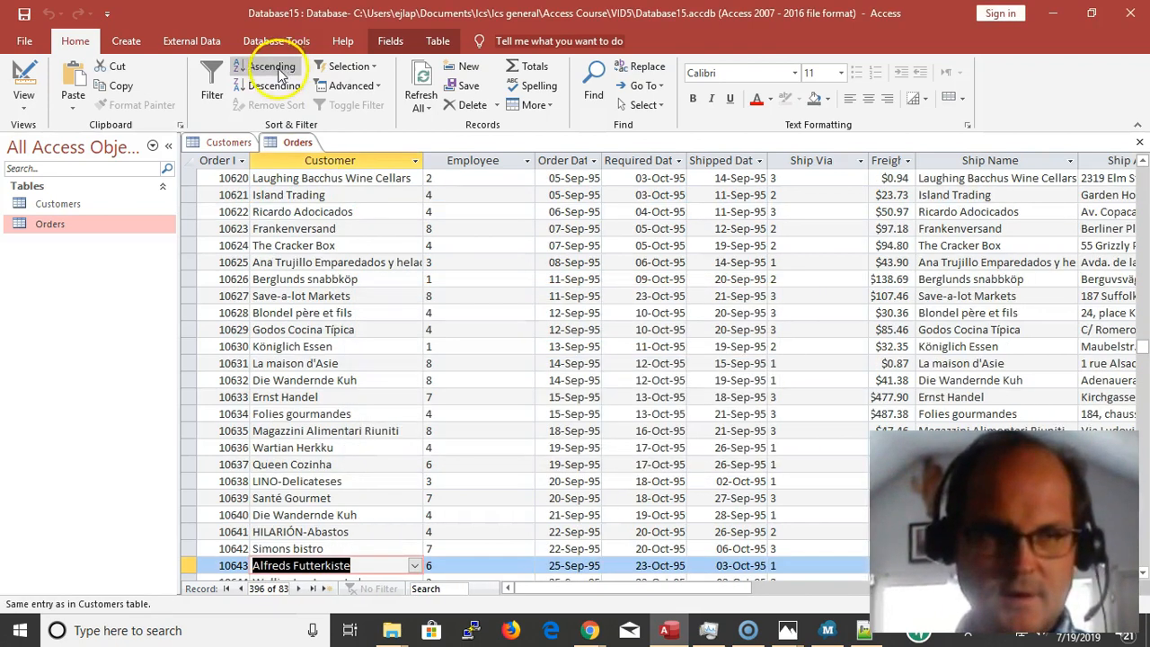
left_click(347, 71)
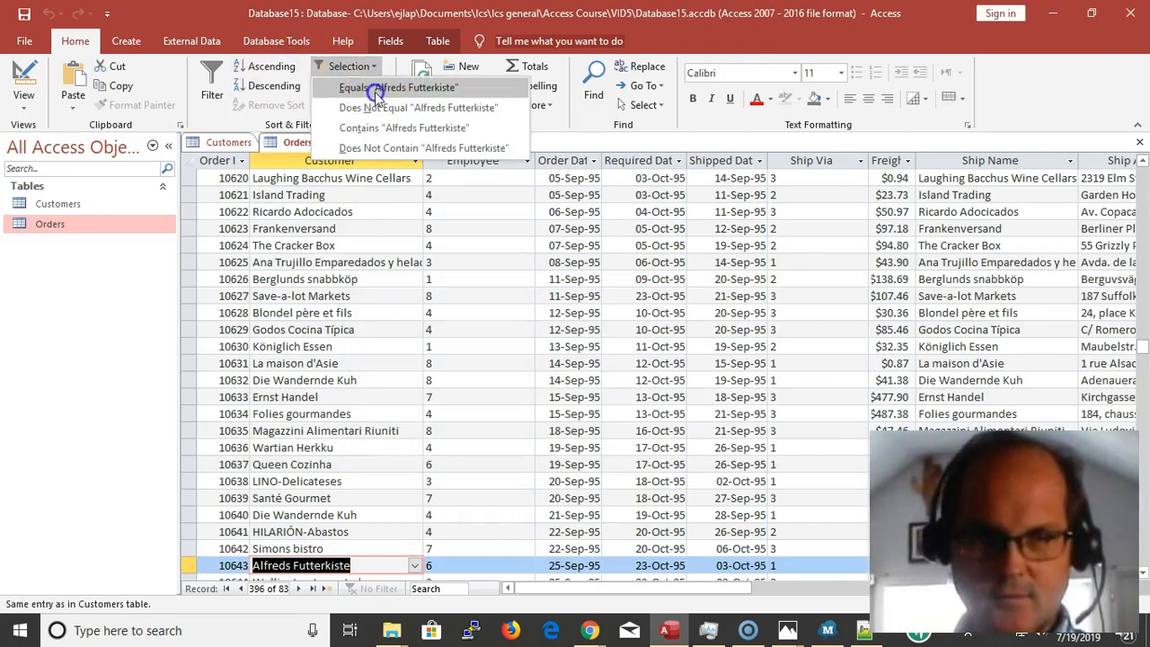
left_click(374, 91)
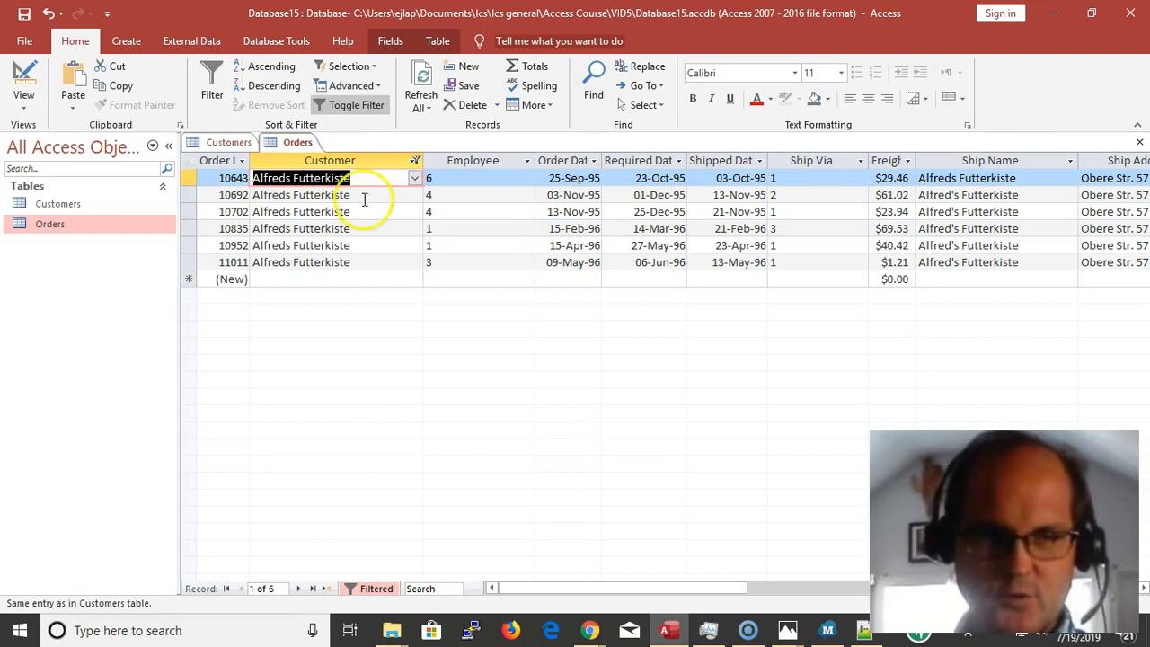
Compare the Alfreds Futterkiste record in the Customers table with the filtered orders for that company in the Orders table
left_click(229, 142)
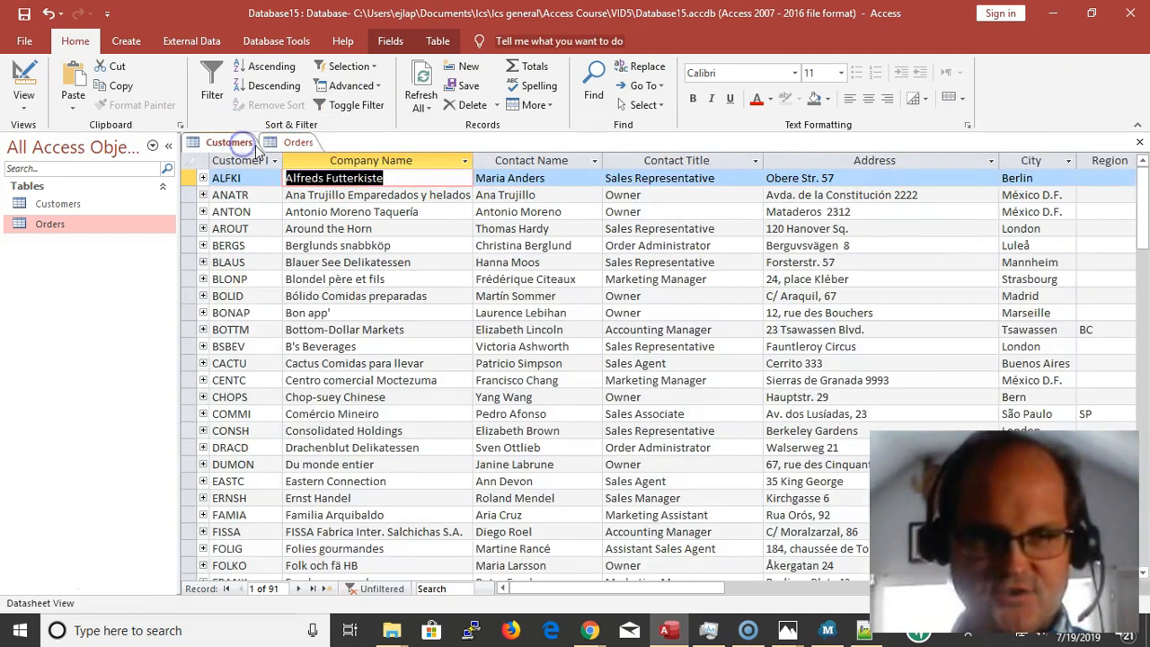
left_click(296, 144)
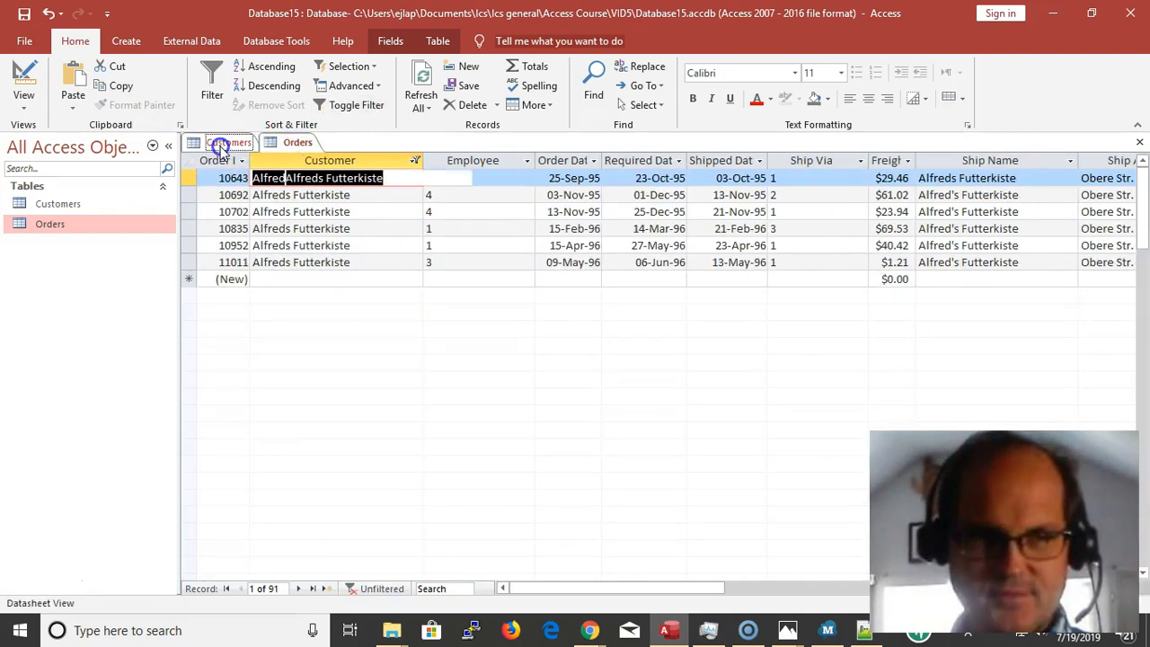
left_click(224, 142)
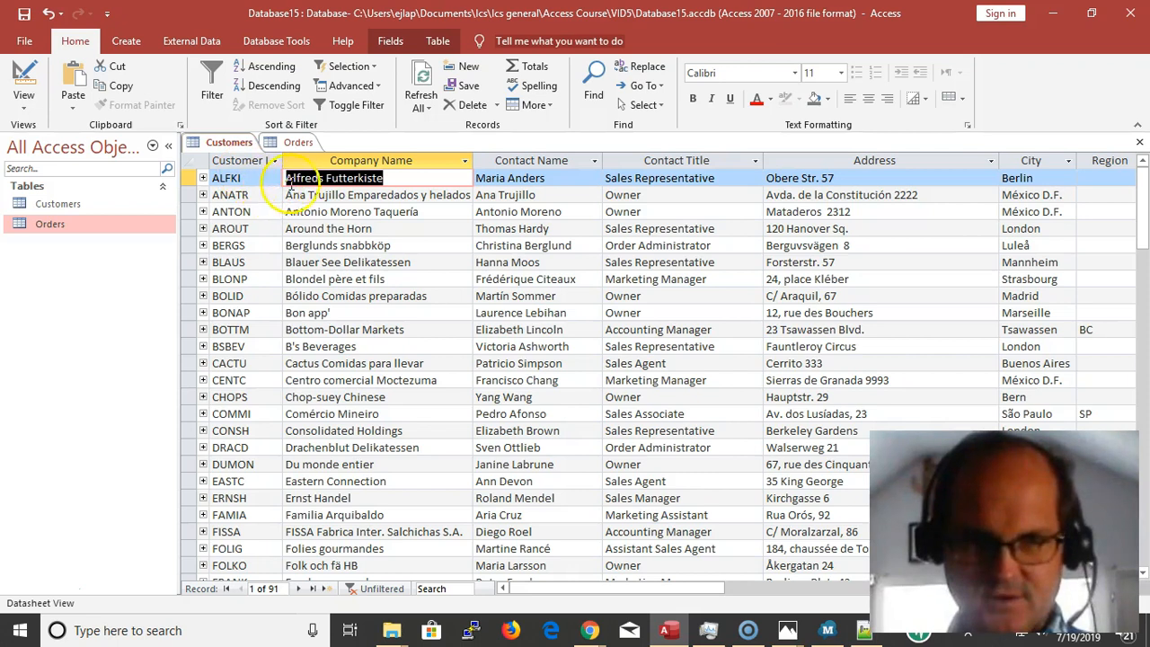
left_click_drag(404, 179, 288, 178)
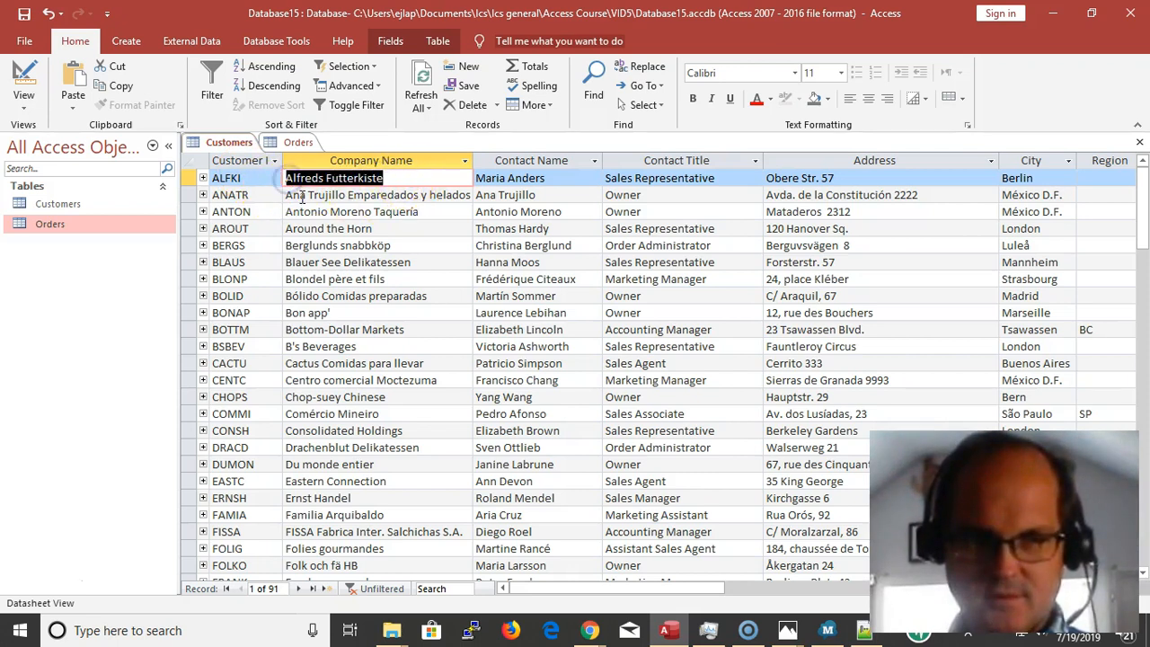
left_click(297, 143)
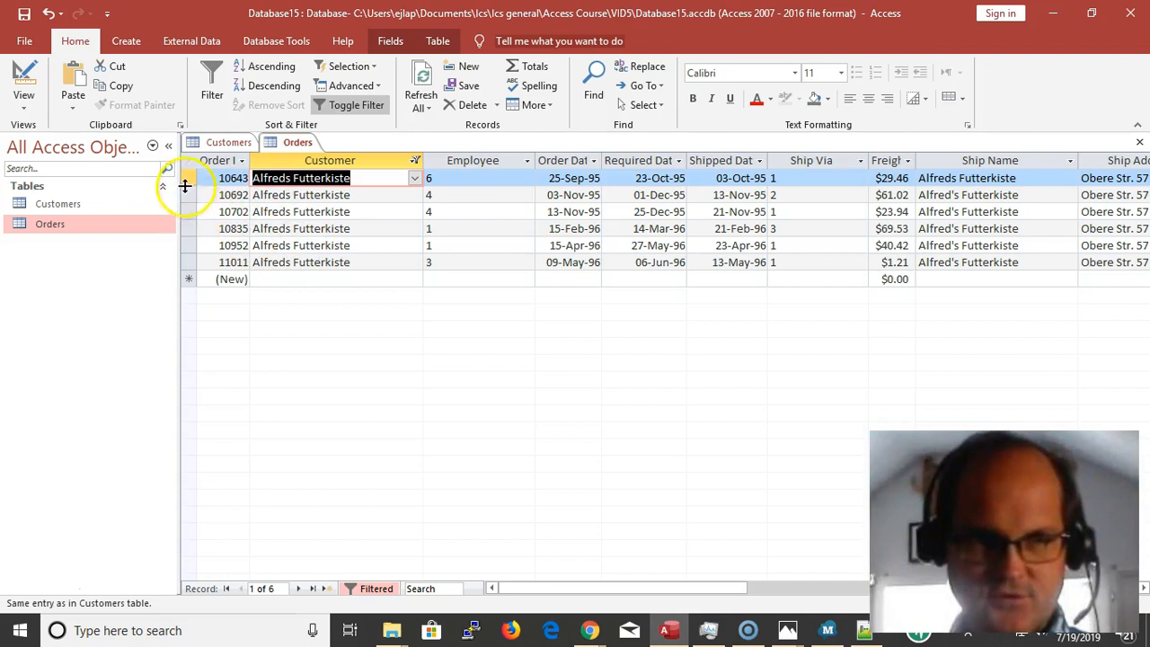
left_click_drag(193, 180, 231, 247)
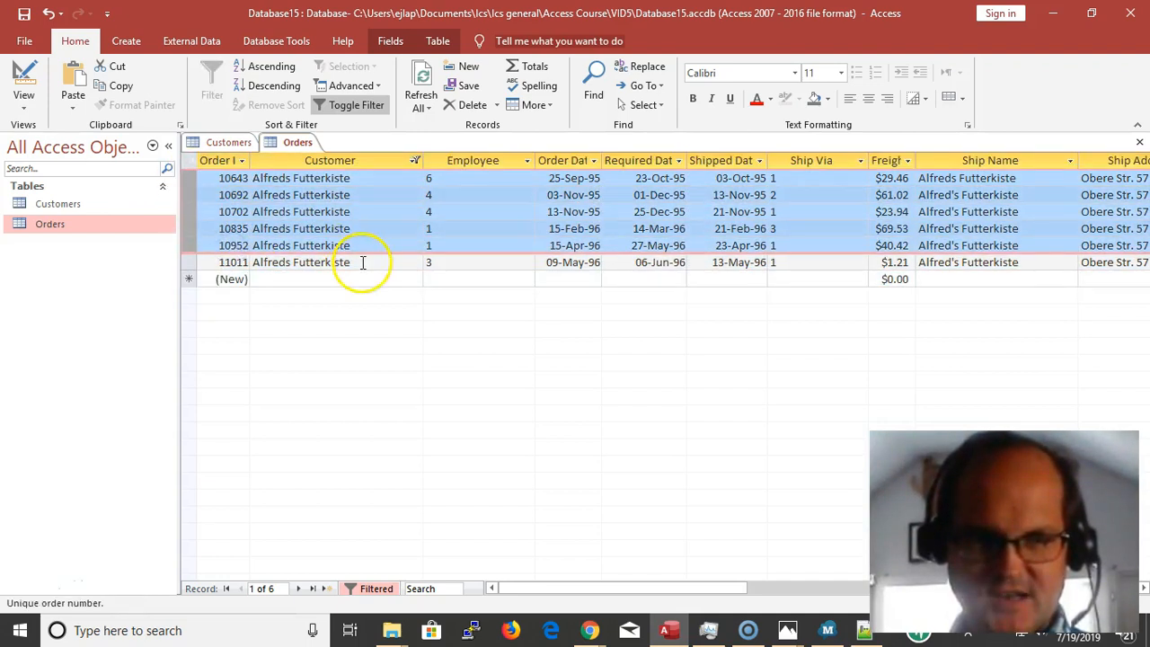
left_click(364, 261)
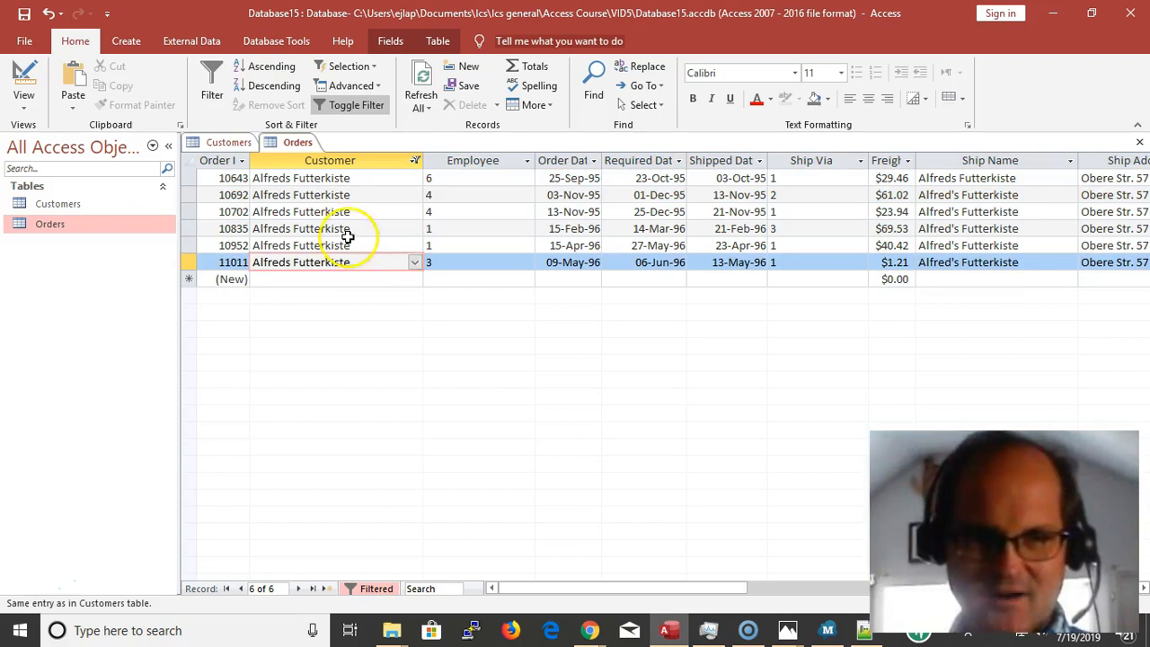
In the Customers table, append "ON" to the Alfreds Futterkiste contact name and set its Contact Title to MANAGER
left_click(227, 142)
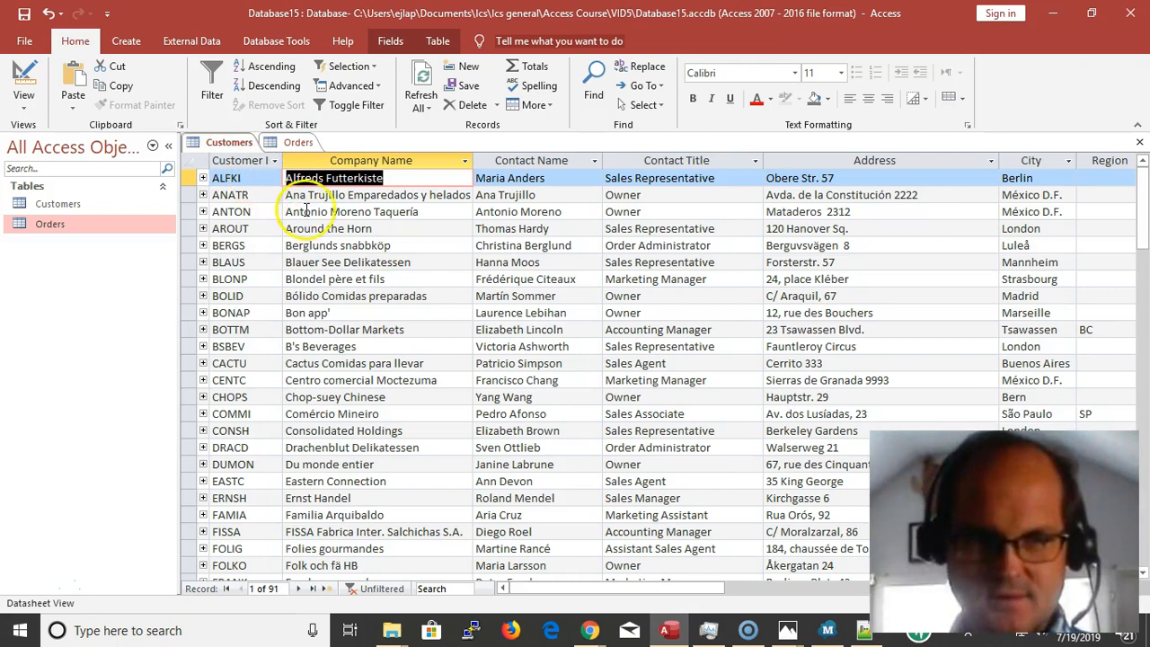
left_click(557, 178)
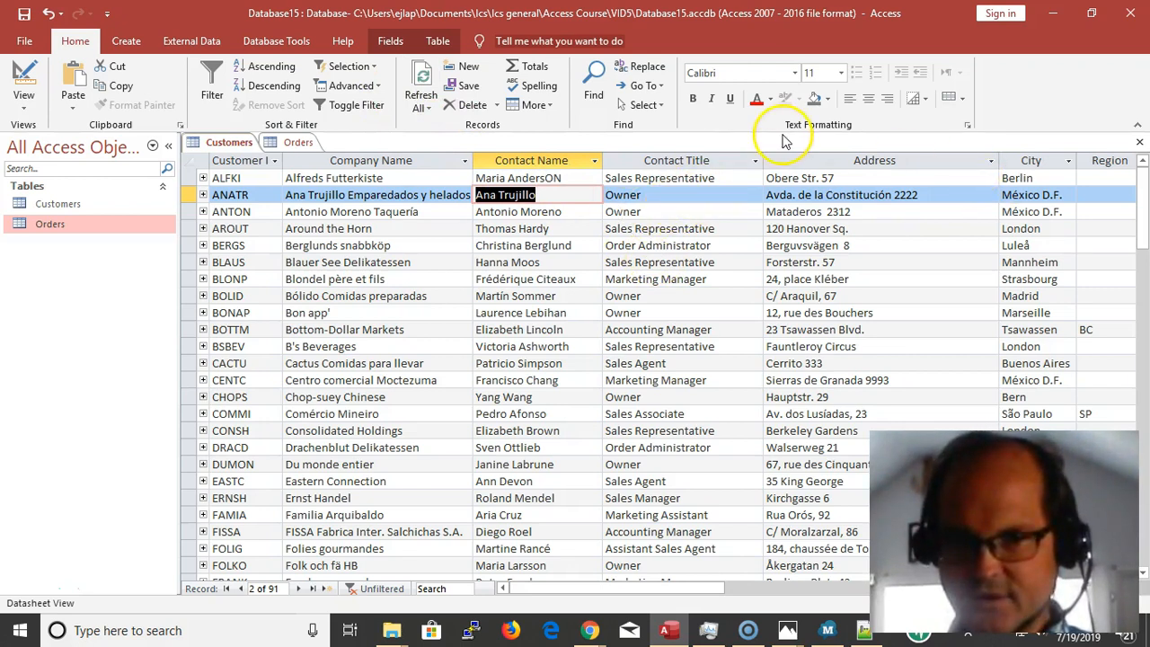
left_click_drag(730, 182, 537, 132)
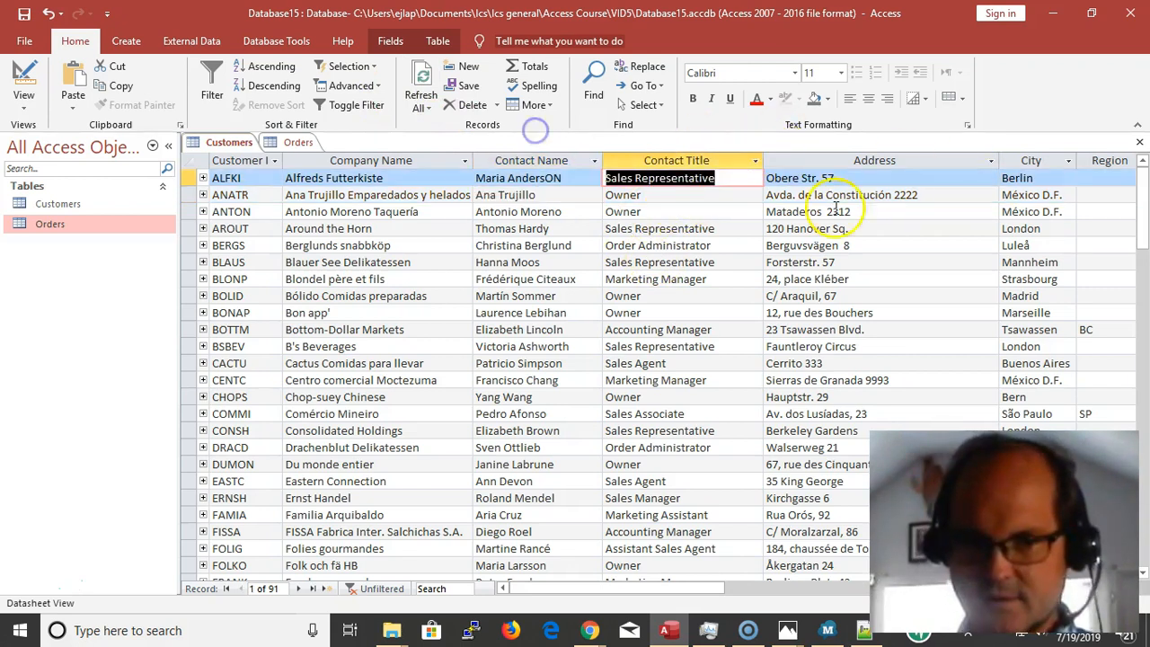
type("MANAGER")
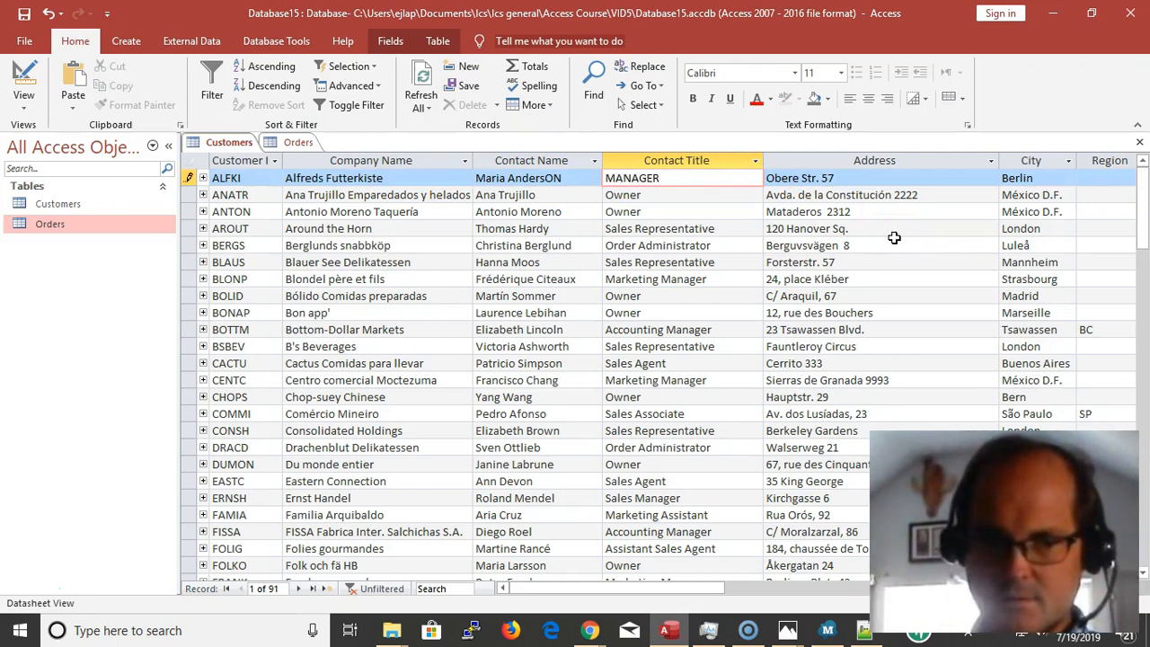
key("Down")
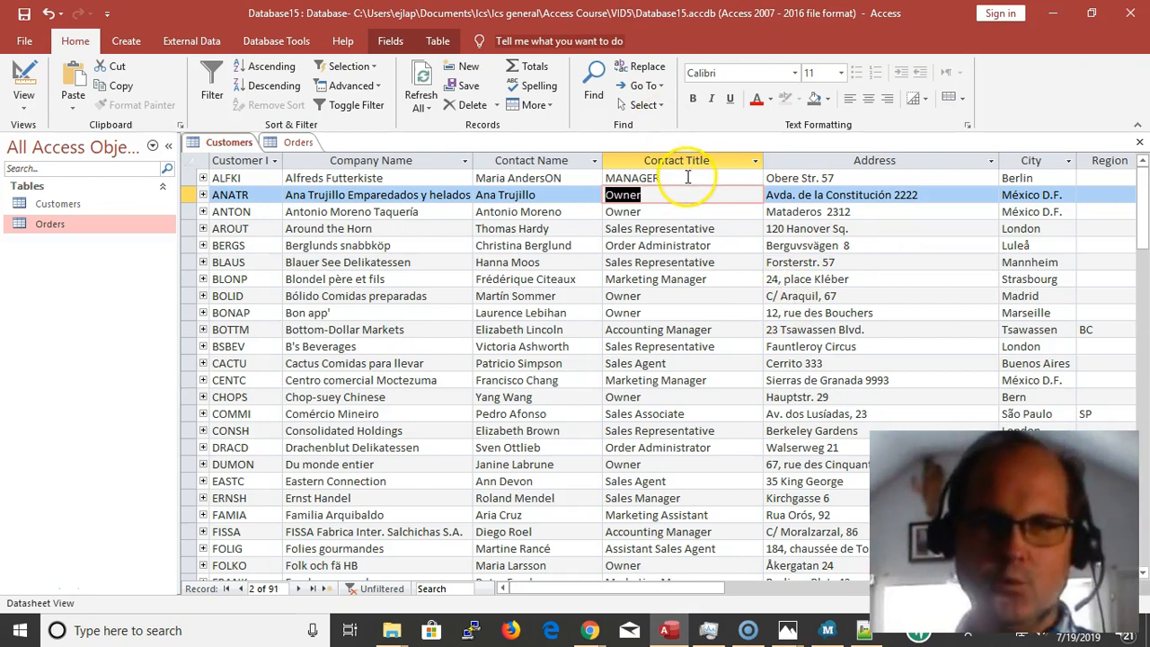
Check the Customer values of the filtered Alfreds Futterkiste orders against the edited Customers record
left_click(296, 142)
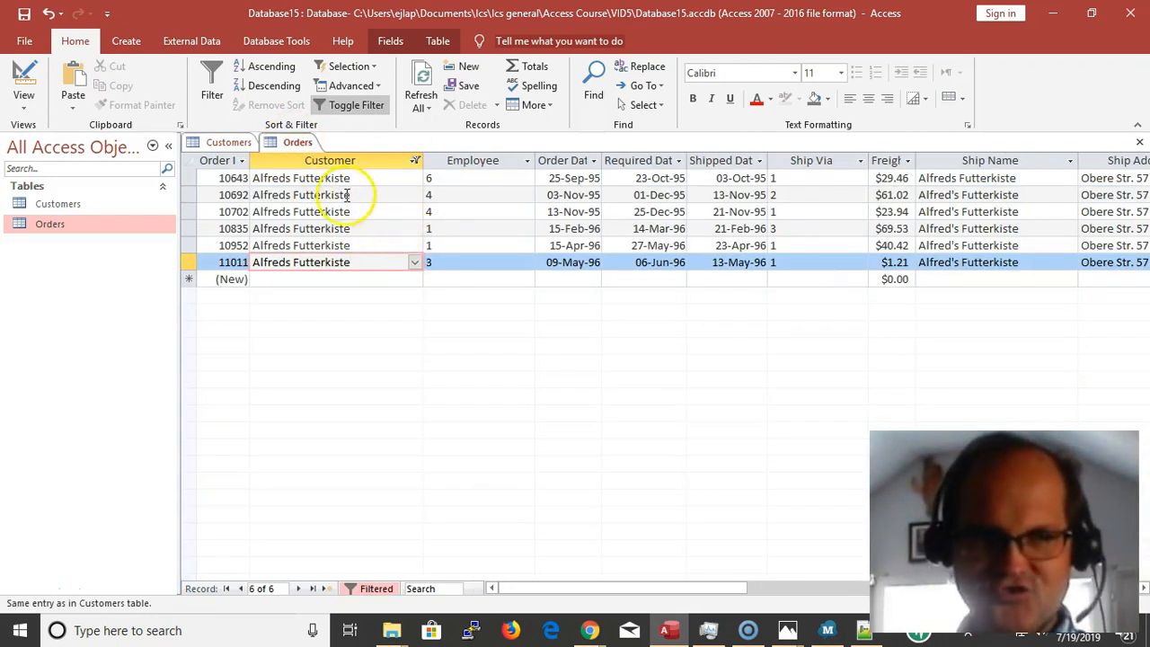
left_click(222, 142)
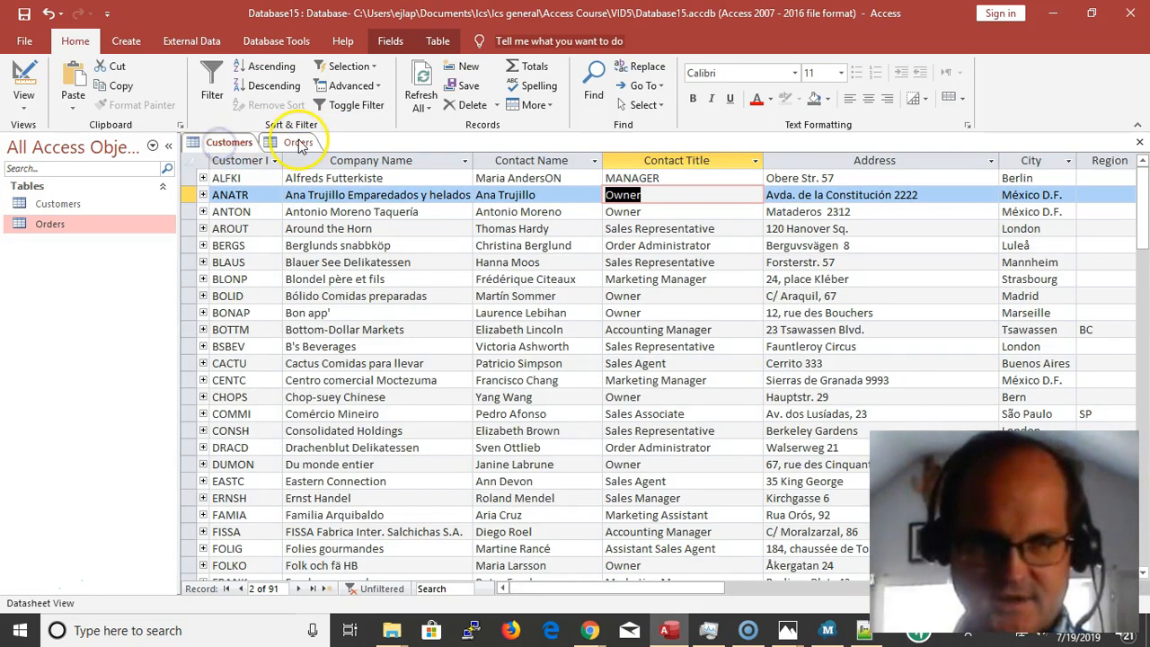
left_click(297, 143)
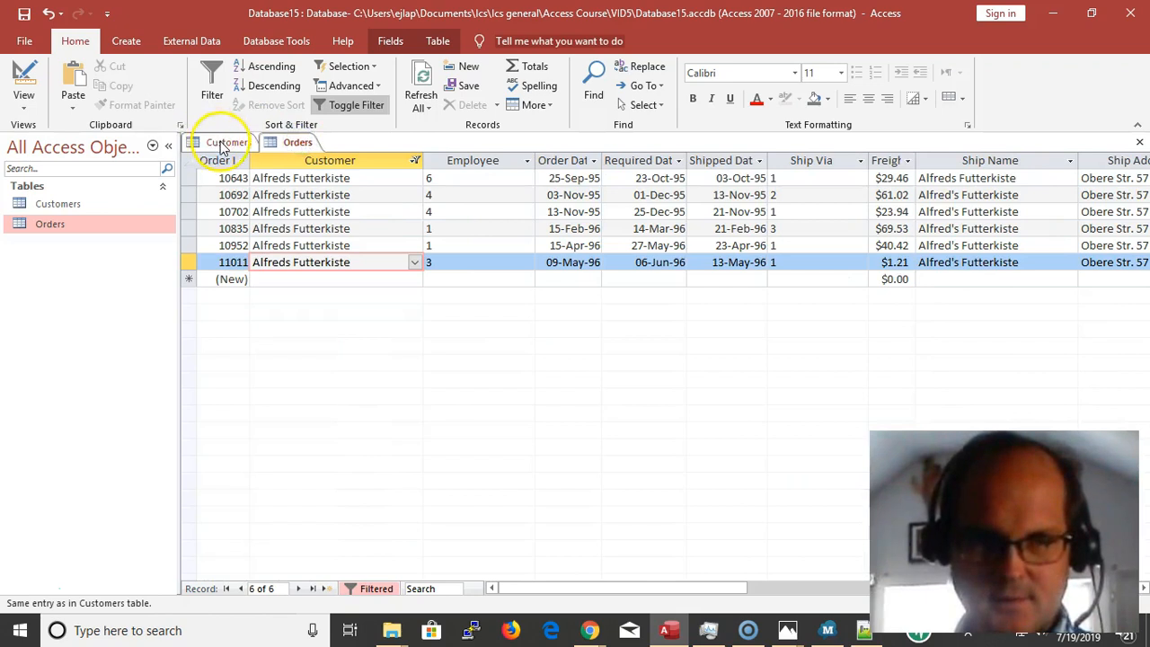
left_click(322, 194)
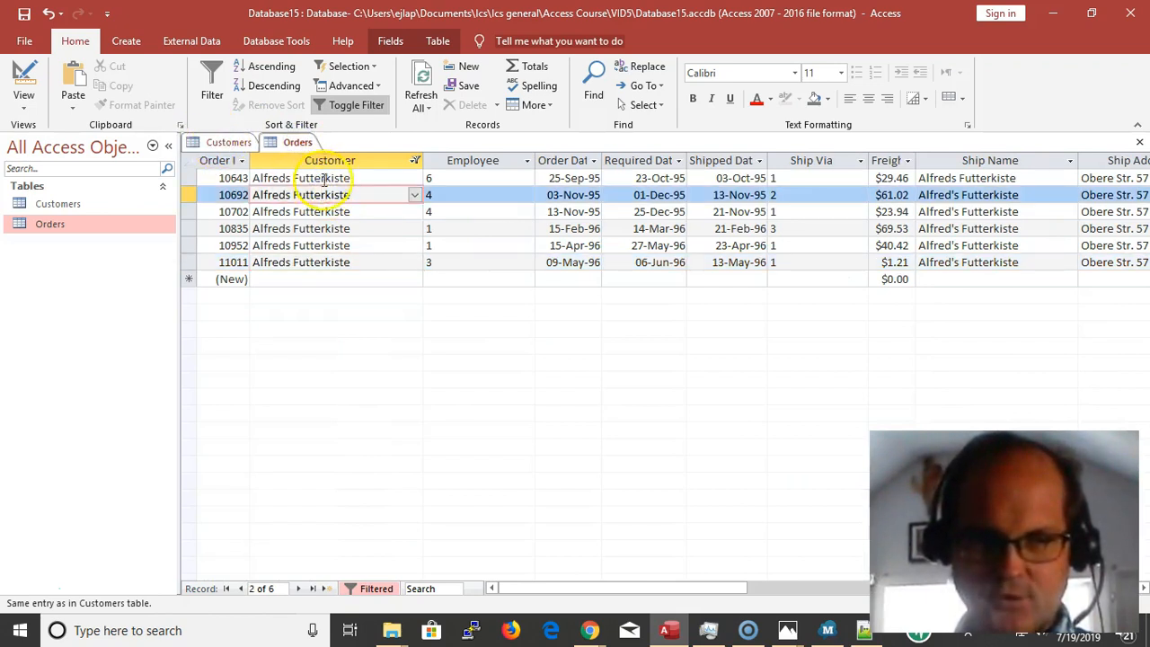
left_click(364, 178)
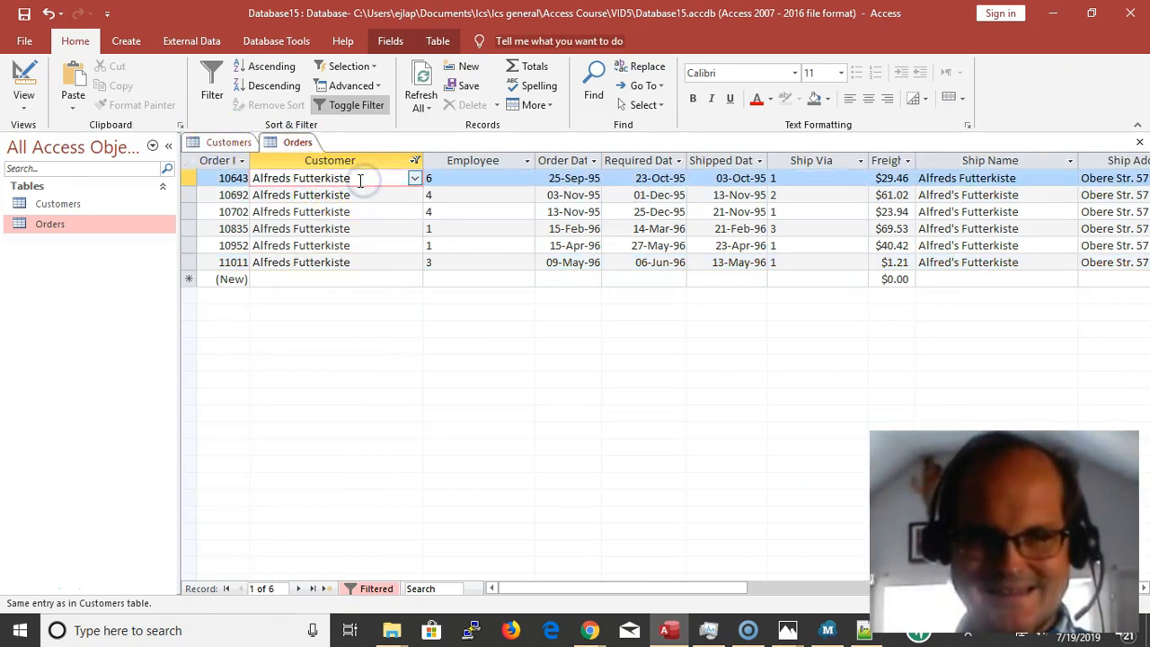
Compare the Customers and Orders tables, examining the company names and Customer IDs of Bottom-Dollar Markets and Hungry Owl All-Night Grocers
left_click(223, 142)
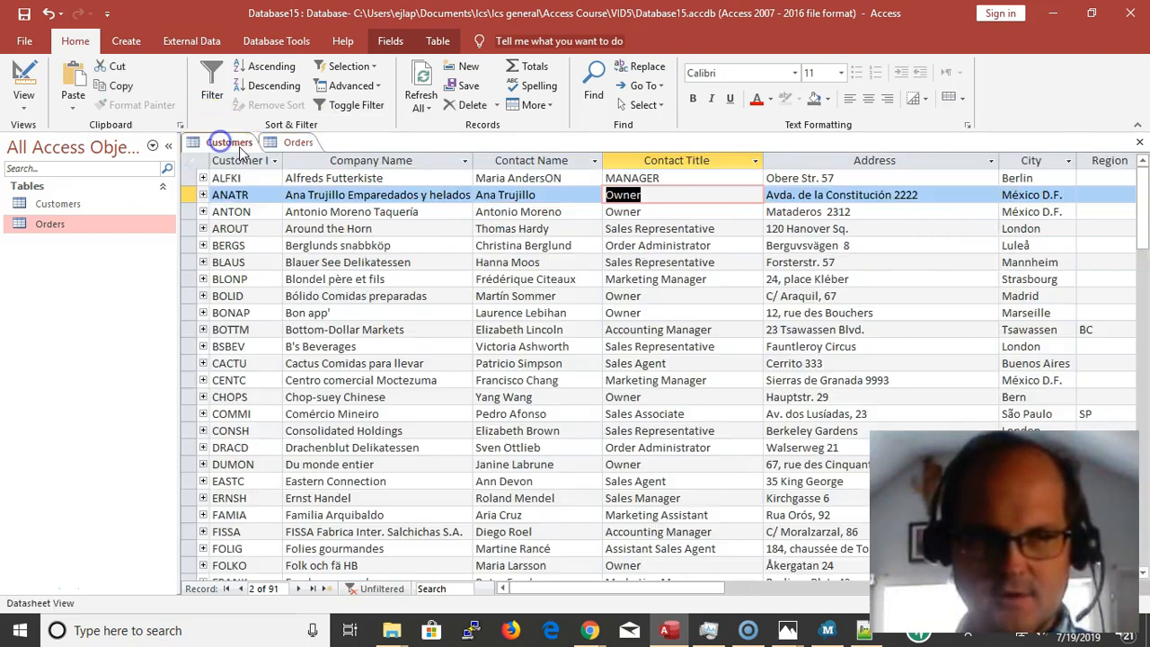
left_click(288, 143)
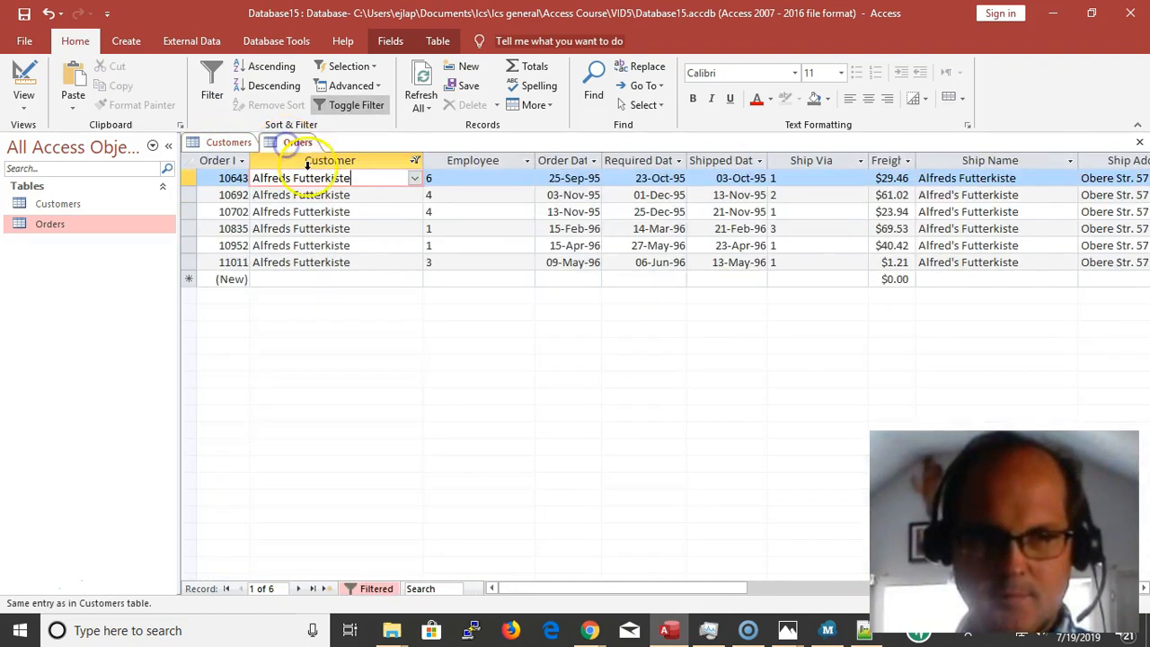
left_click(232, 143)
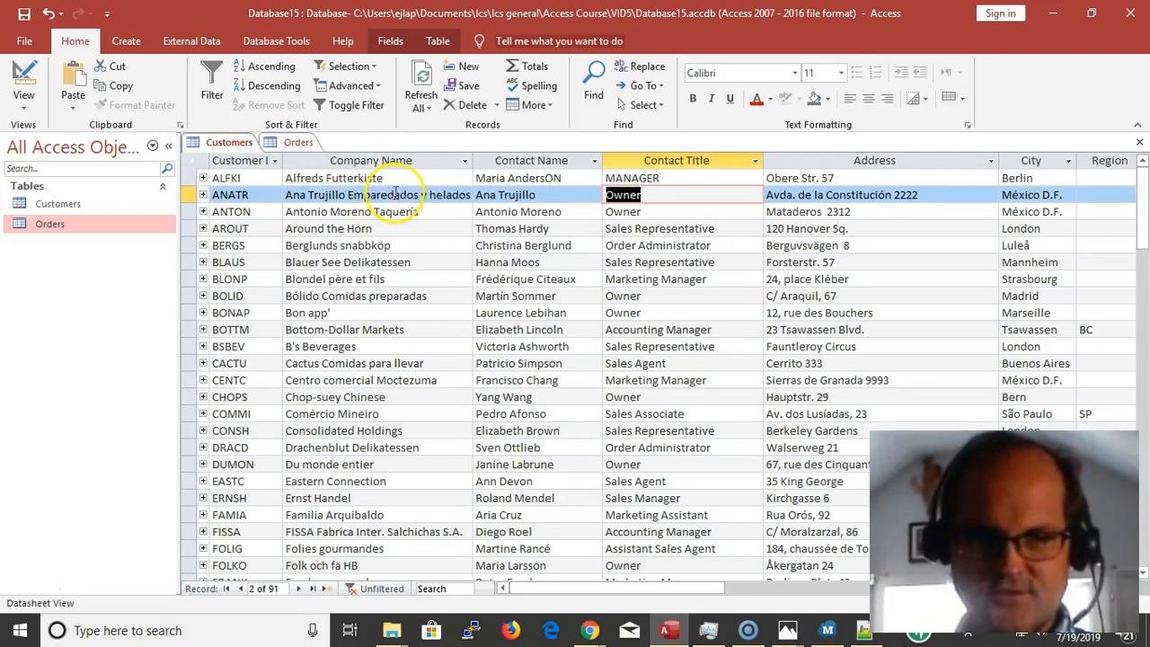
left_click(397, 199)
left_click(381, 162)
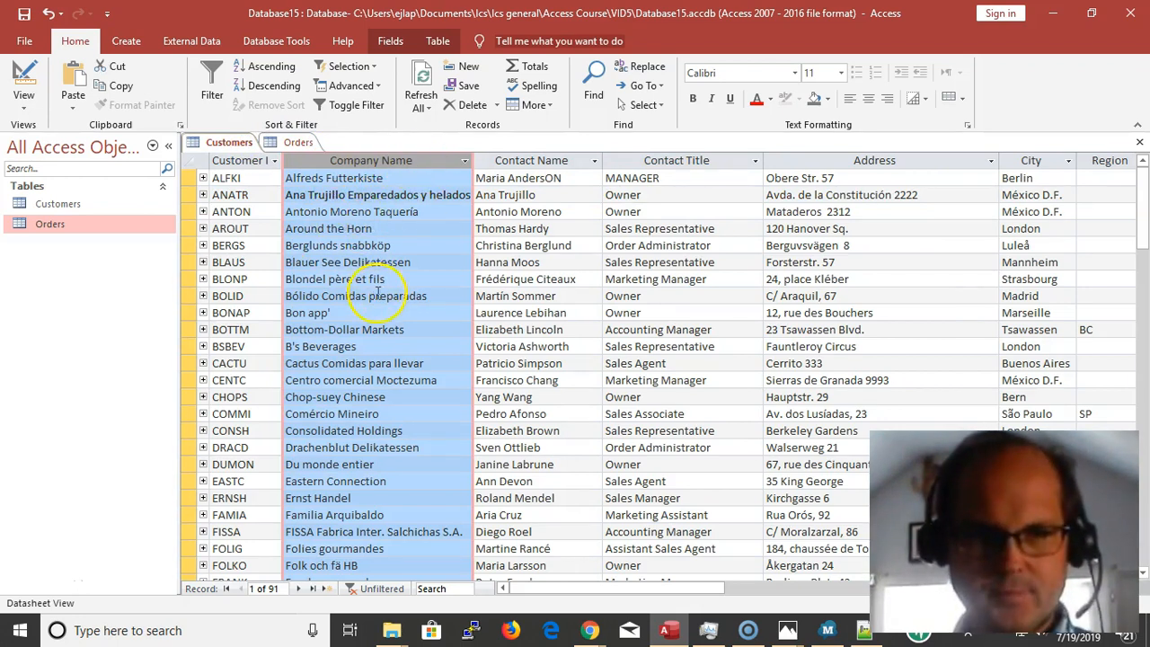
left_click(410, 329)
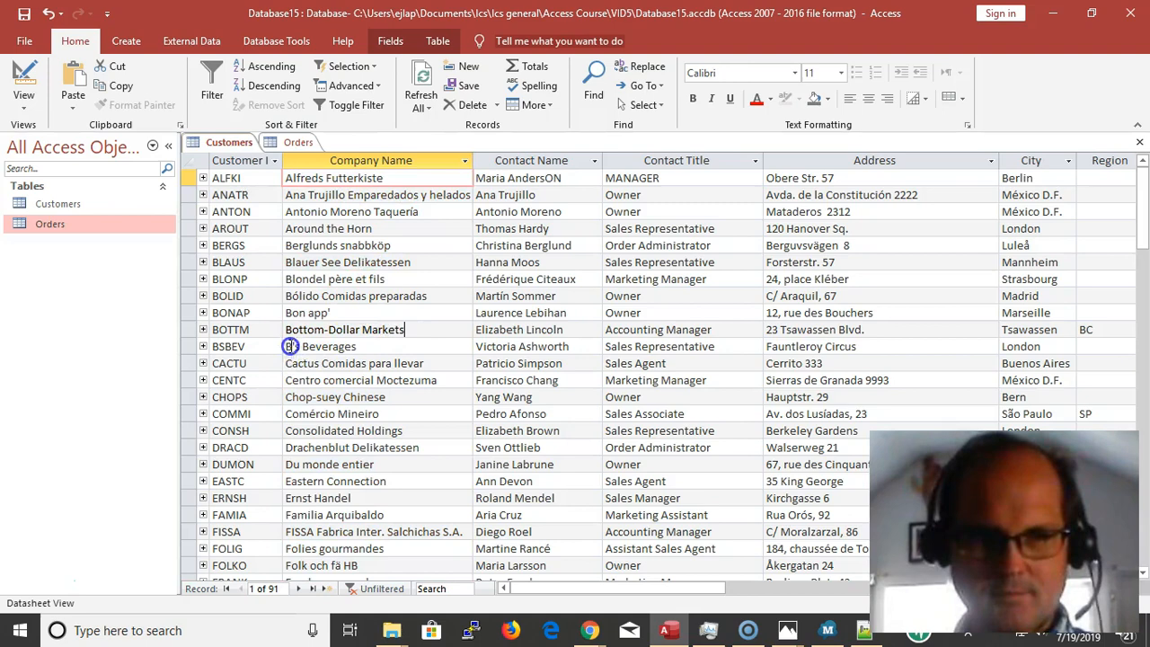
left_click(285, 329)
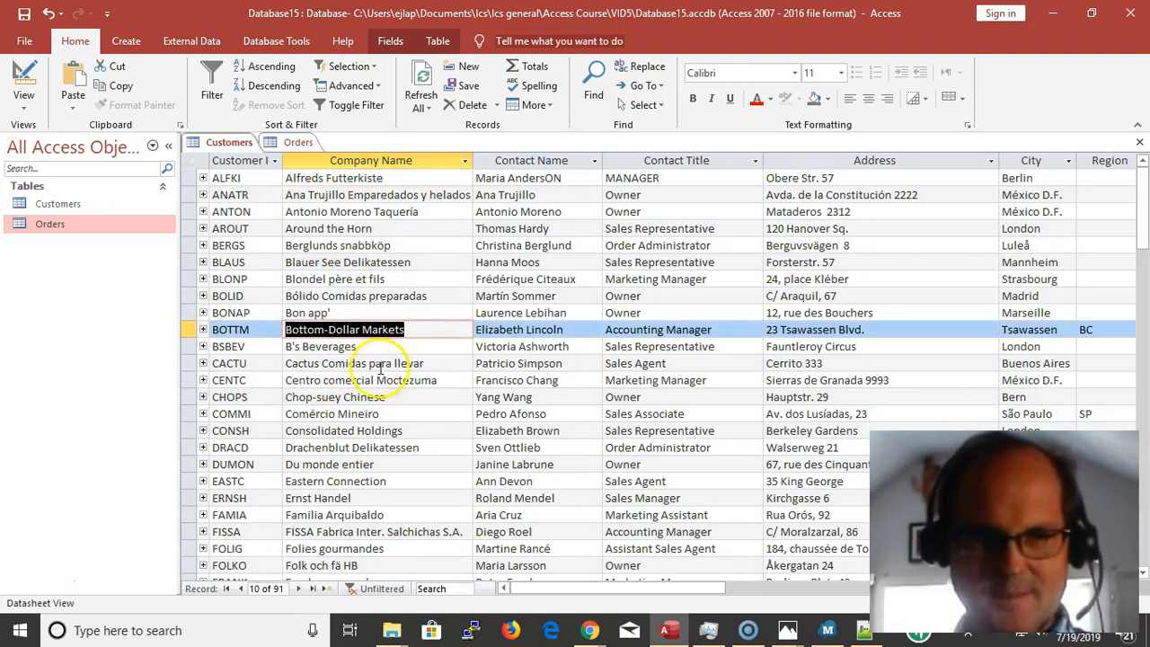
scroll(368, 415, "down", 8)
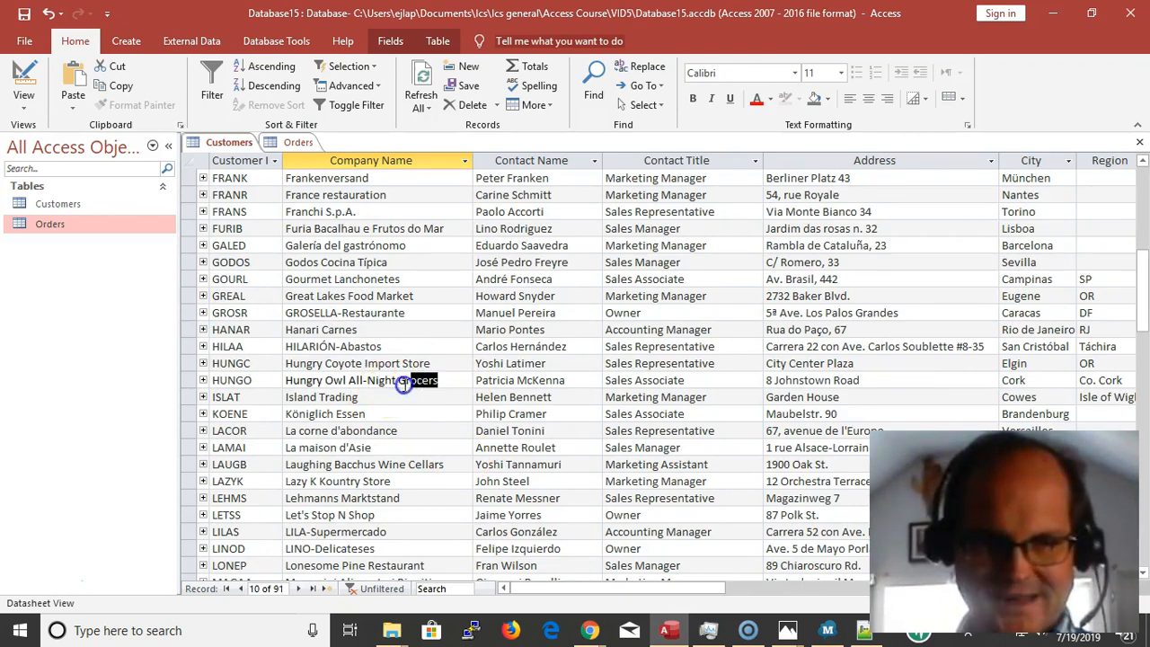
left_click(289, 379)
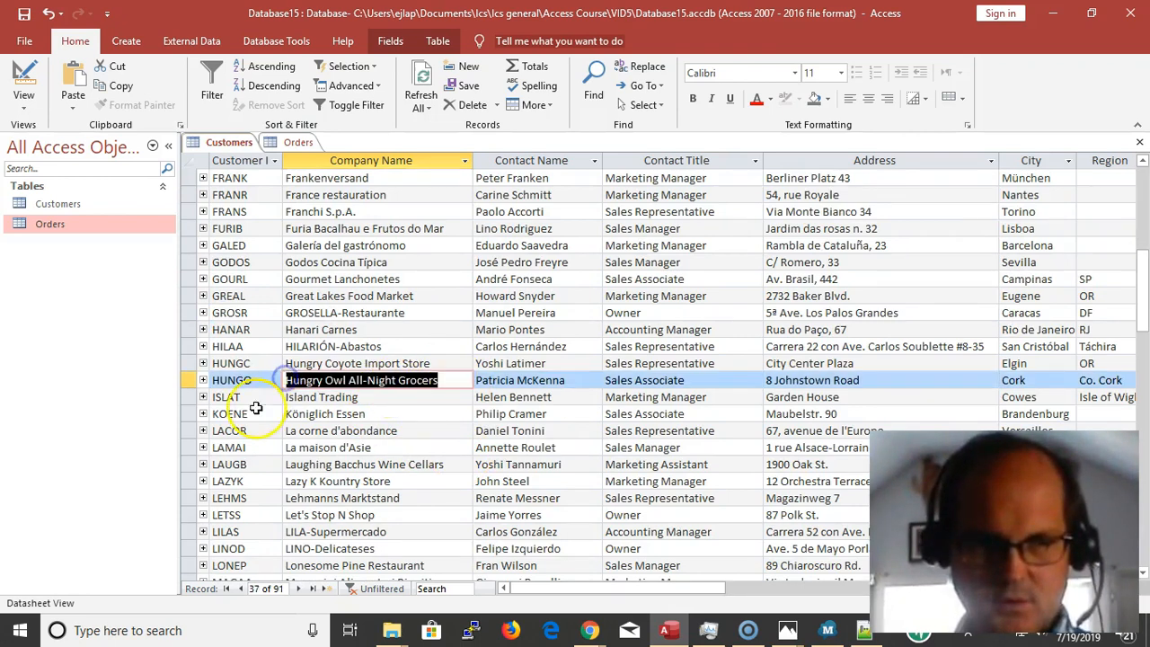
left_click(253, 380)
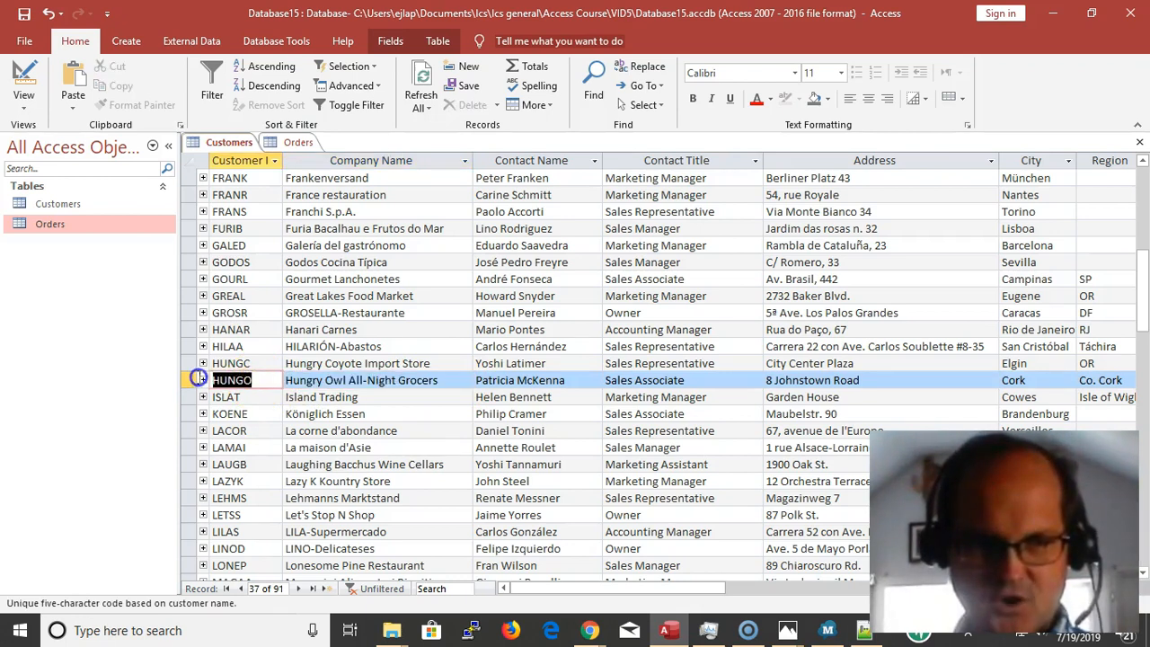
left_click(298, 143)
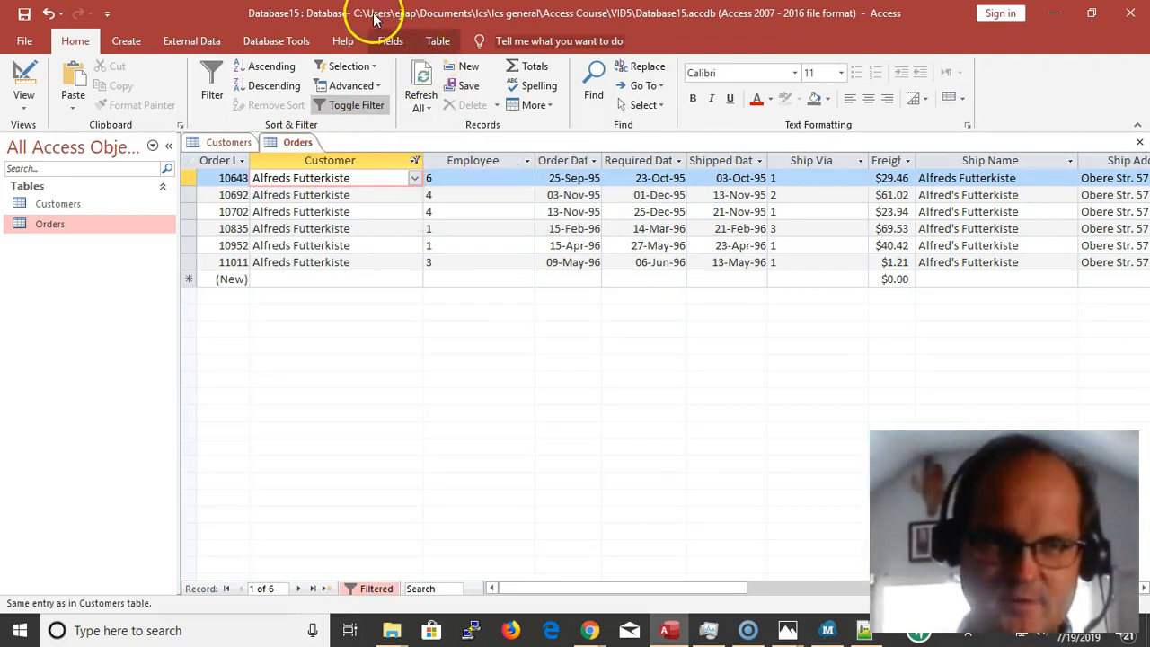
Open the database relationships diagram and remove every table from its layout, including the MSysNavPane system tables
left_click(296, 45)
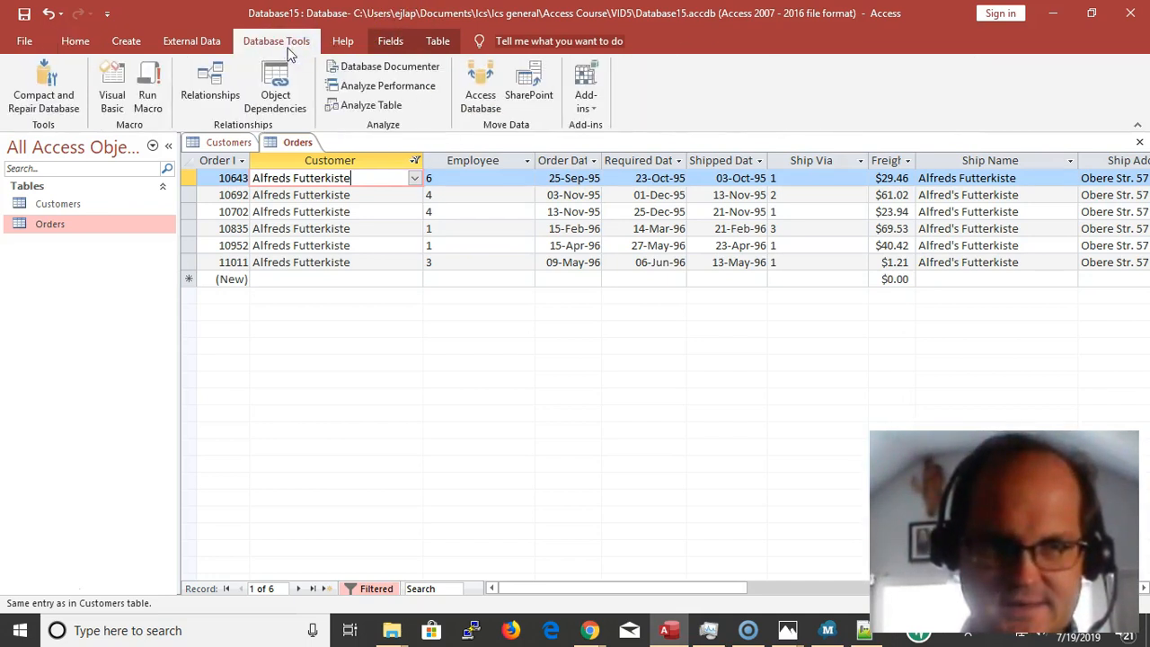
left_click(212, 97)
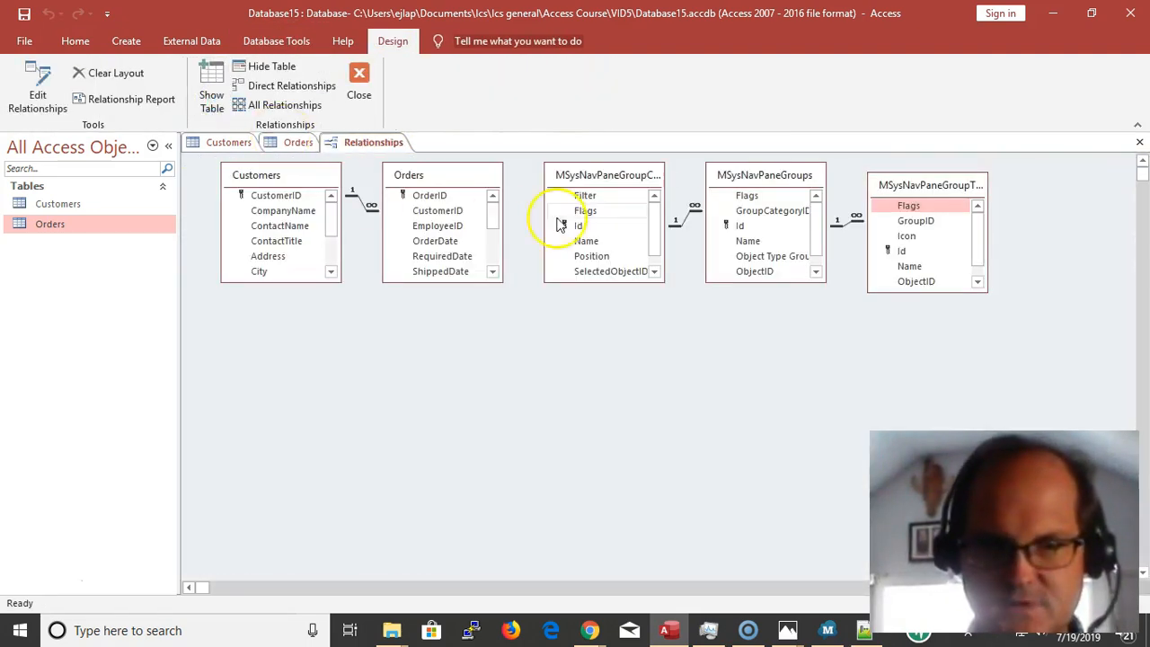
key("Delete")
key("Delete")
key("Delete")
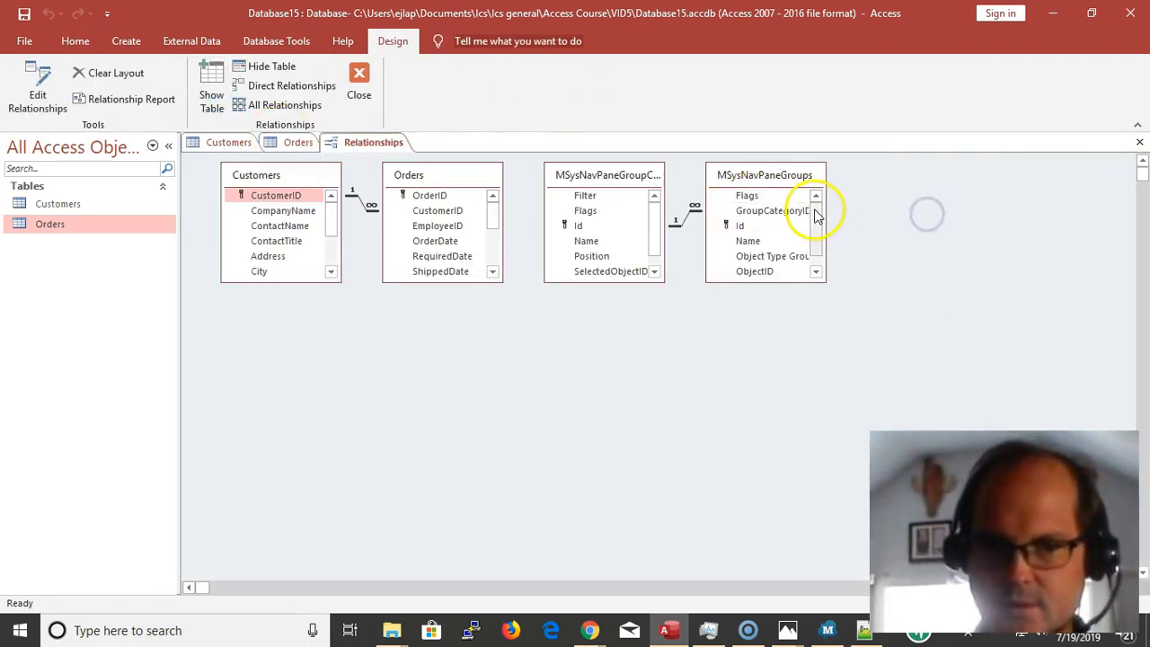
key("Delete")
key("Delete")
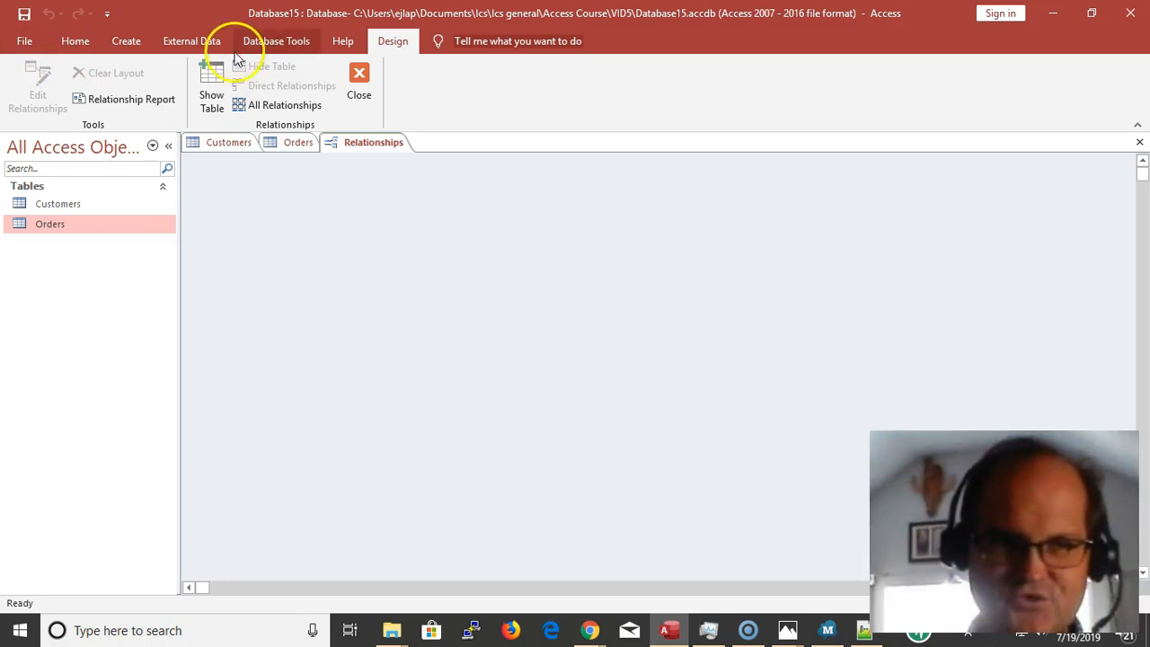
Add the Customers and Orders tables to the empty relationships diagram
left_click(214, 83)
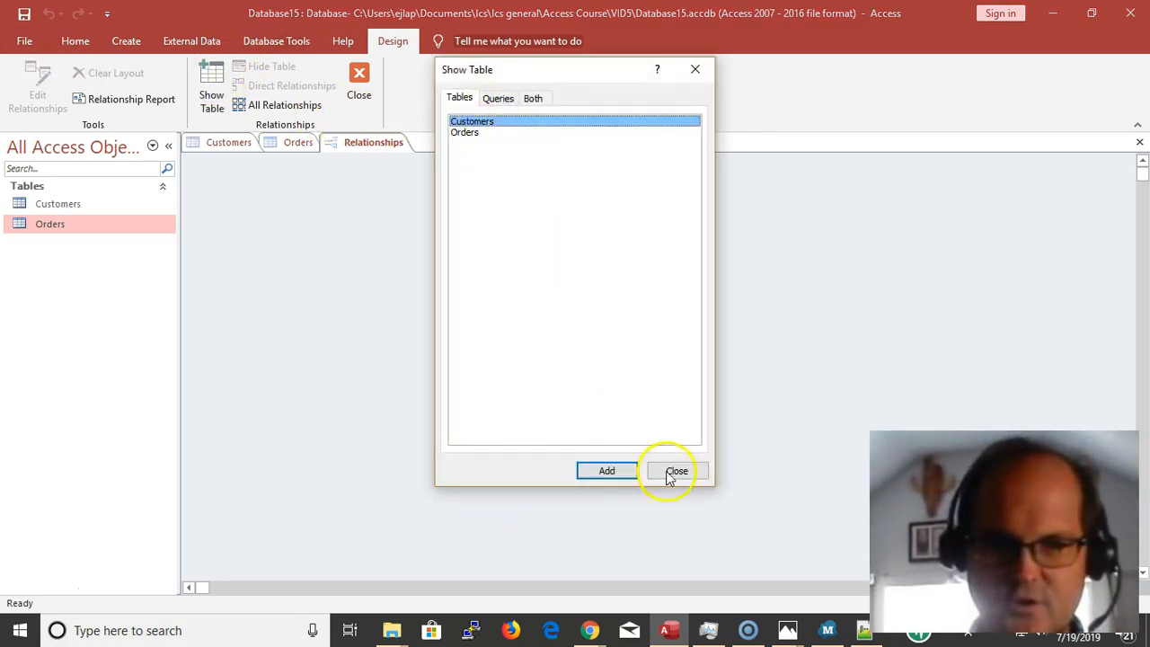
left_click(629, 470)
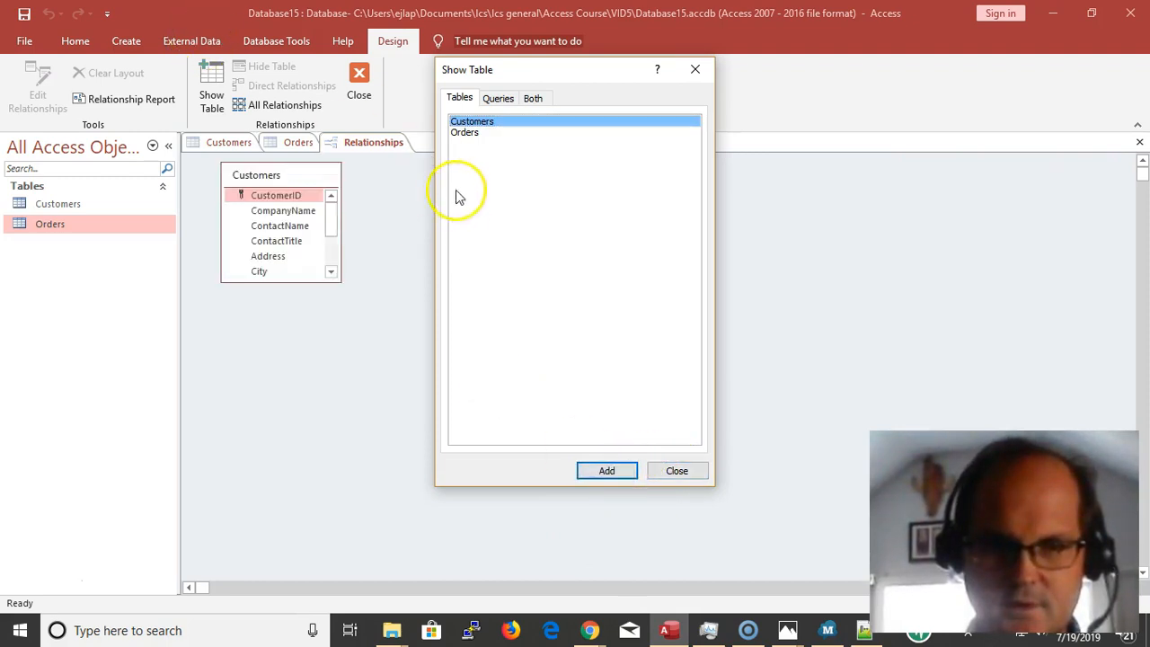
left_click(467, 133)
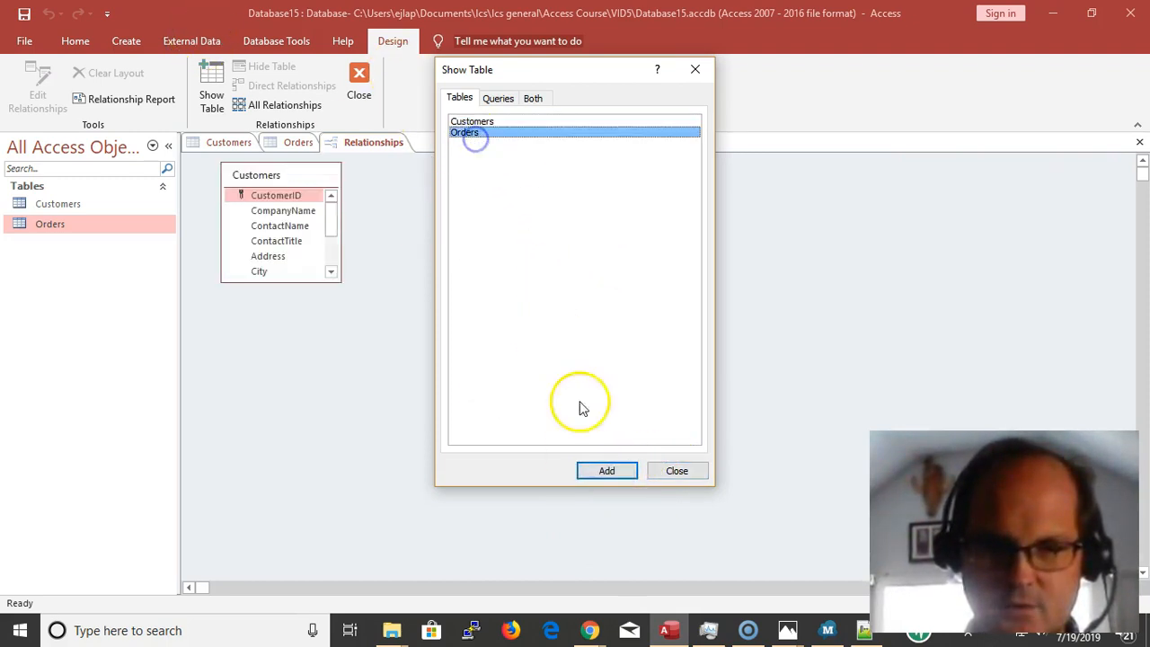
left_click(614, 471)
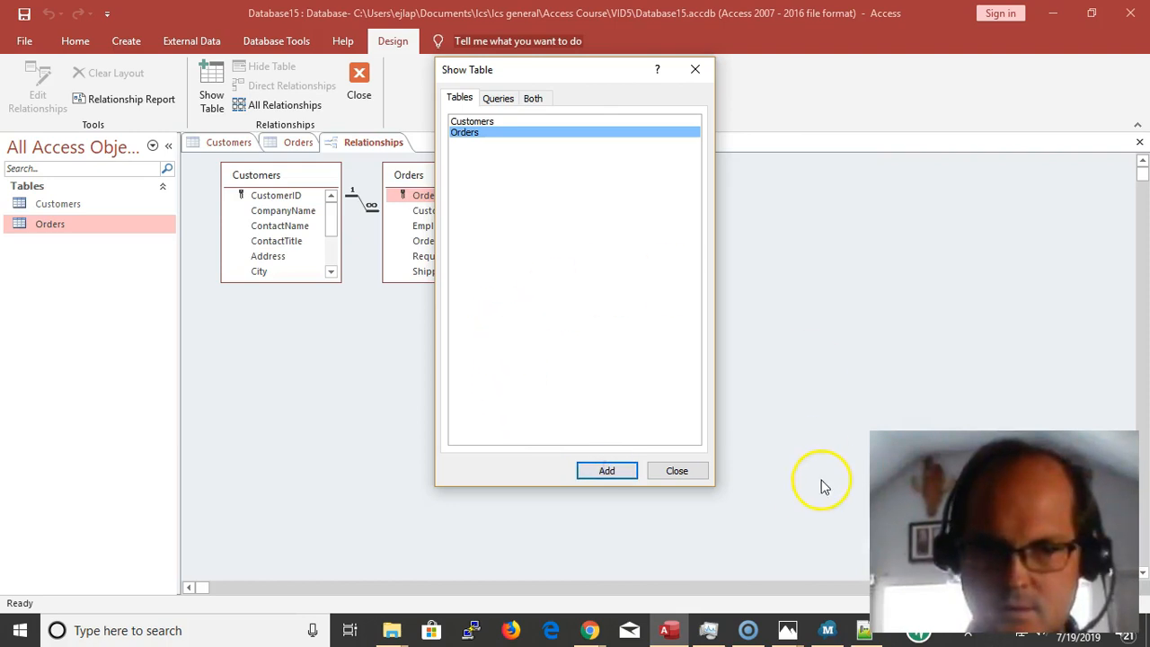
left_click(675, 472)
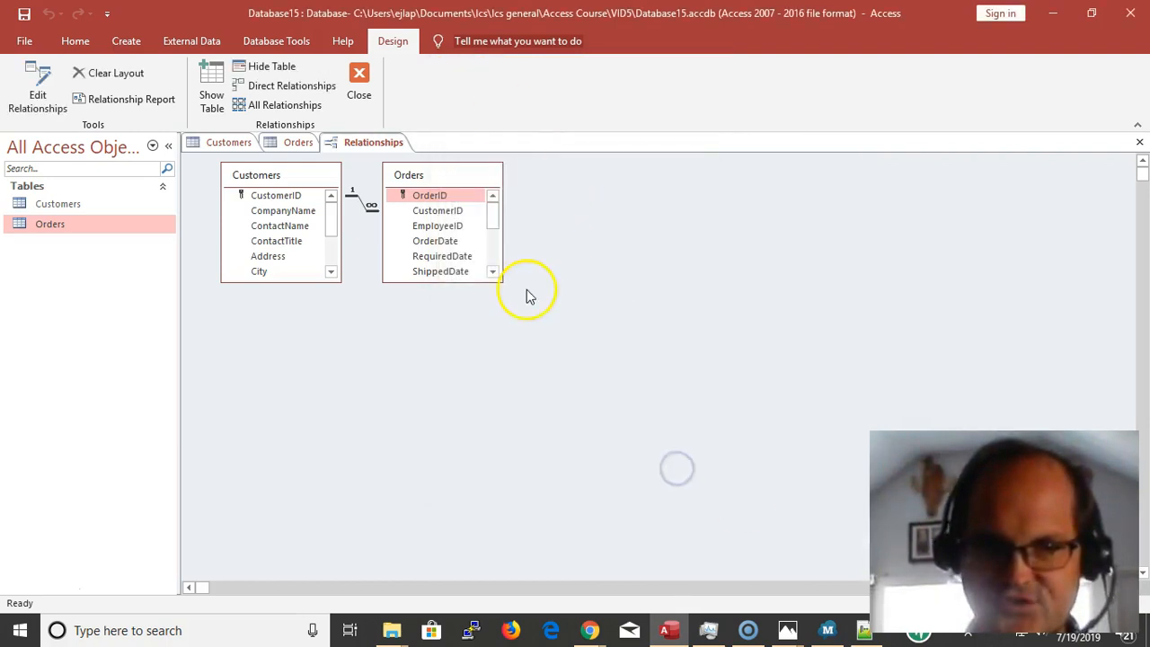
Enlarge the Customers and Orders boxes to show all their fields, and move Orders farther away from Customers
left_click_drag(495, 282, 608, 454)
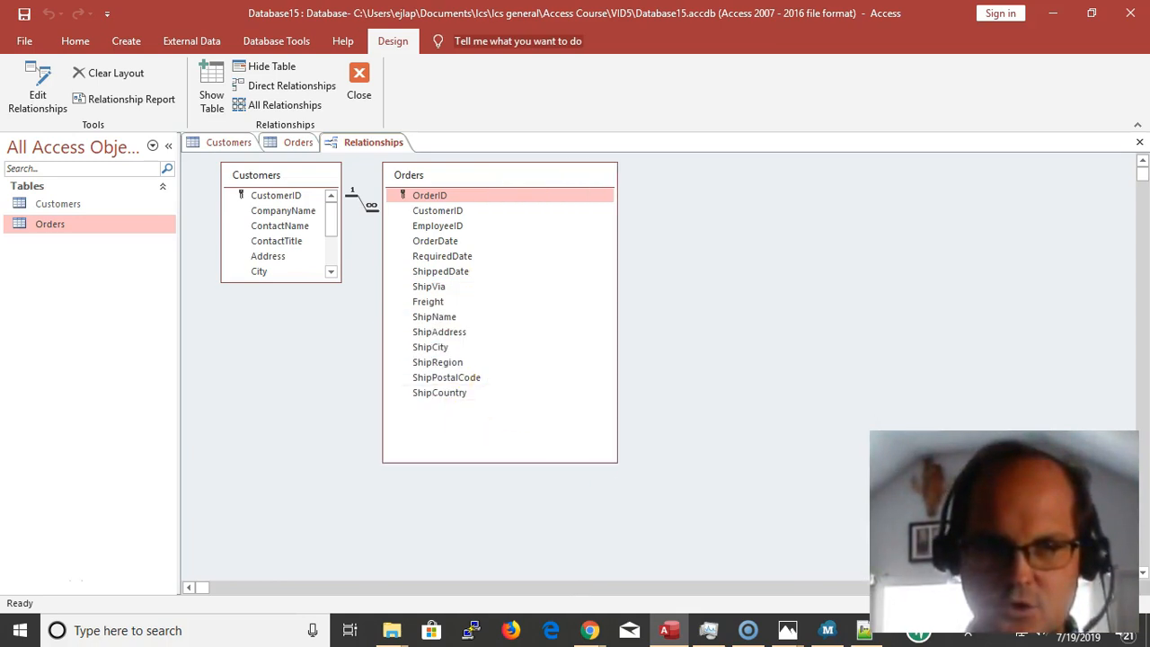
left_click_drag(564, 180, 709, 189)
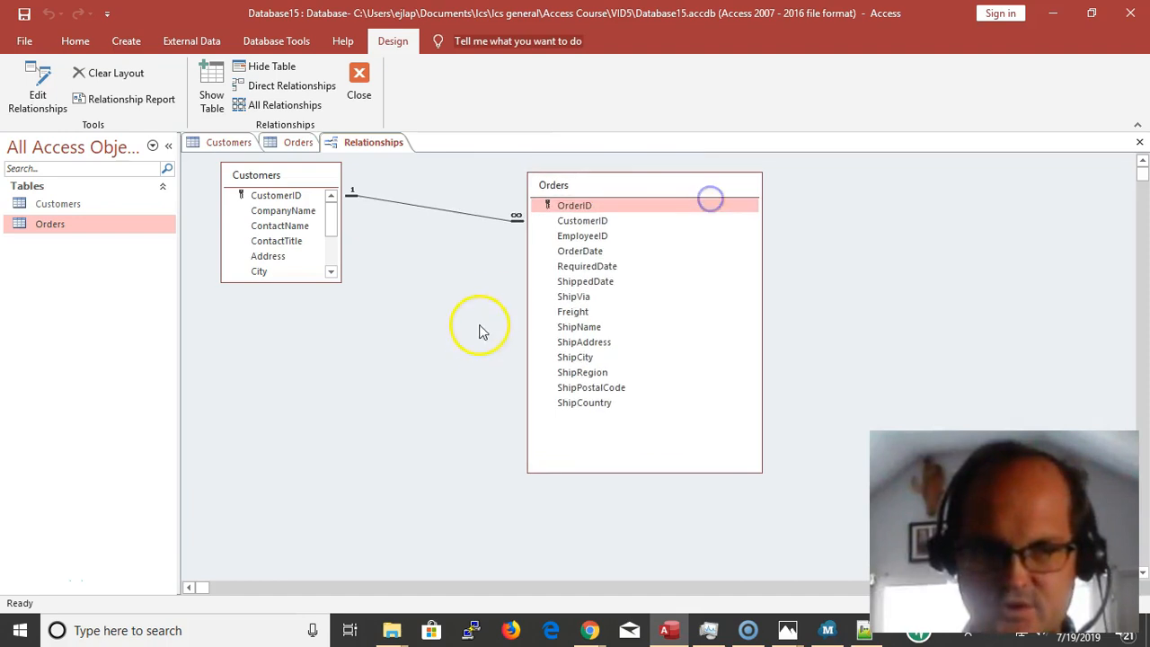
left_click_drag(340, 282, 391, 485)
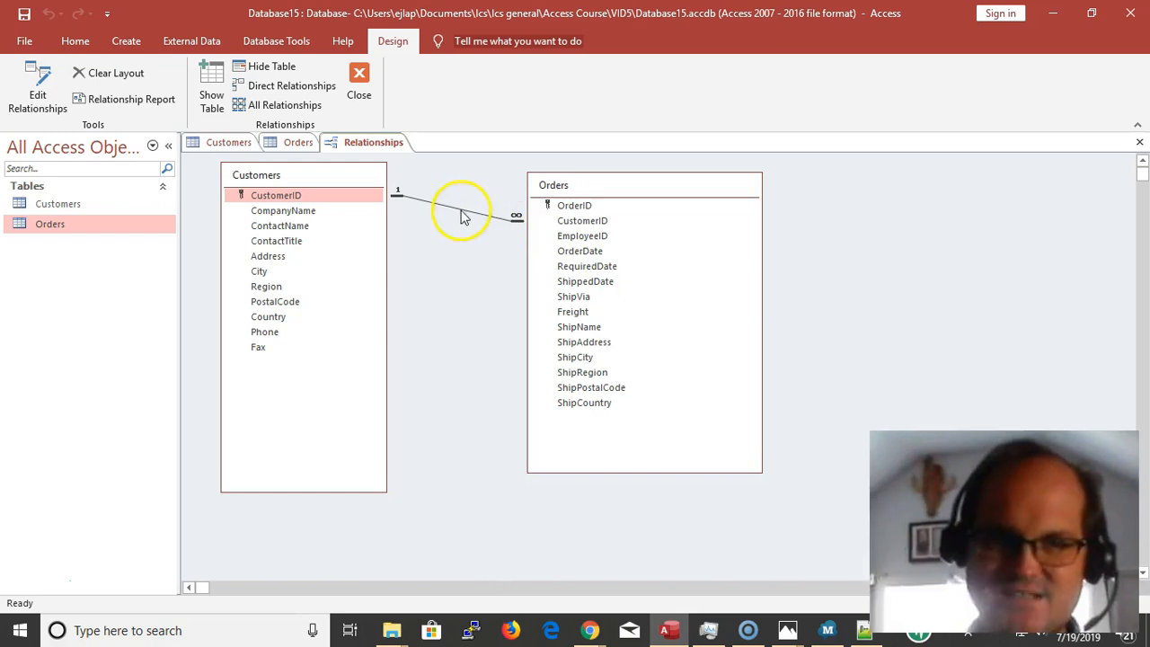
Try to delete the one-to-many relationship between Customers and Orders while both tables are open
left_click(489, 221)
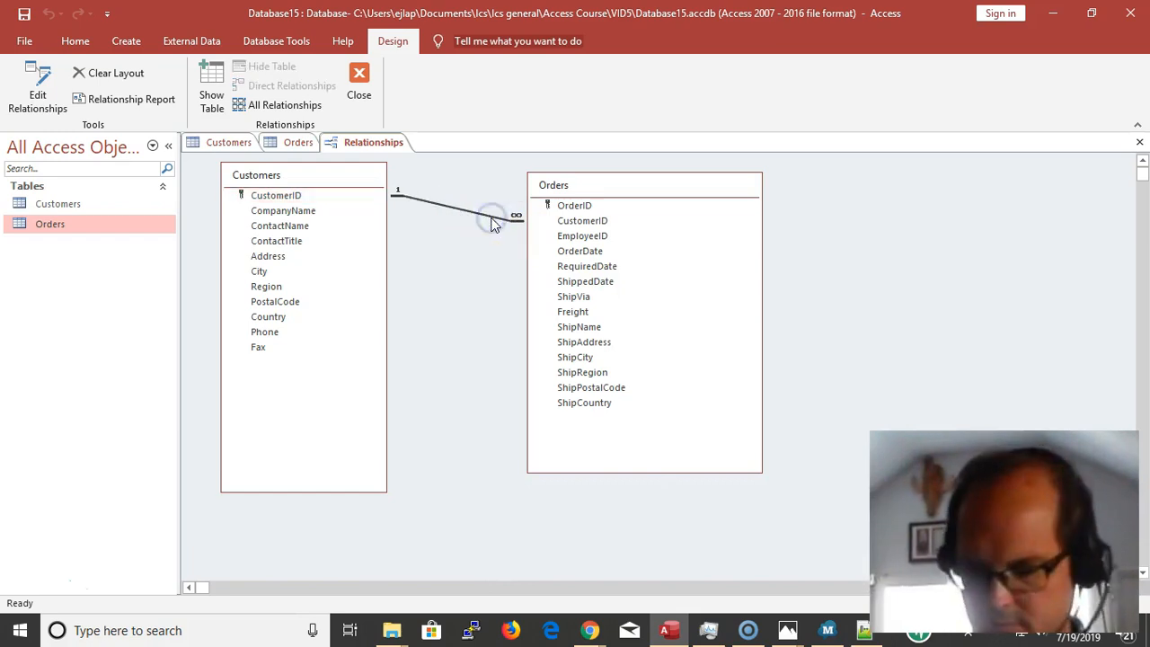
key("Delete")
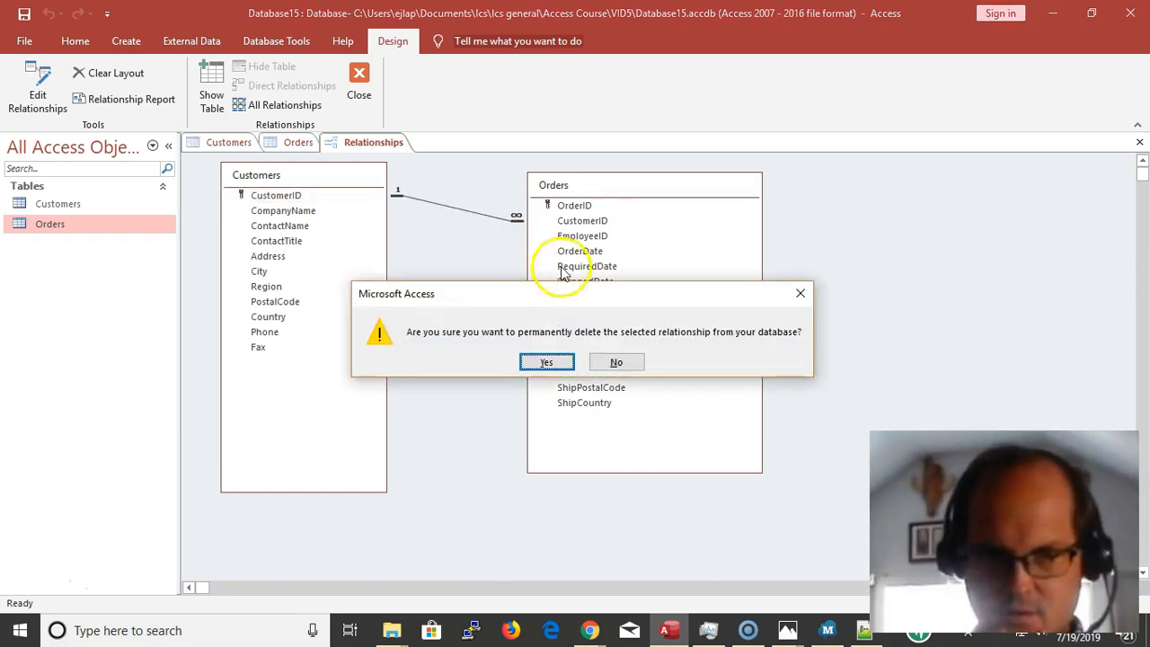
left_click(533, 365)
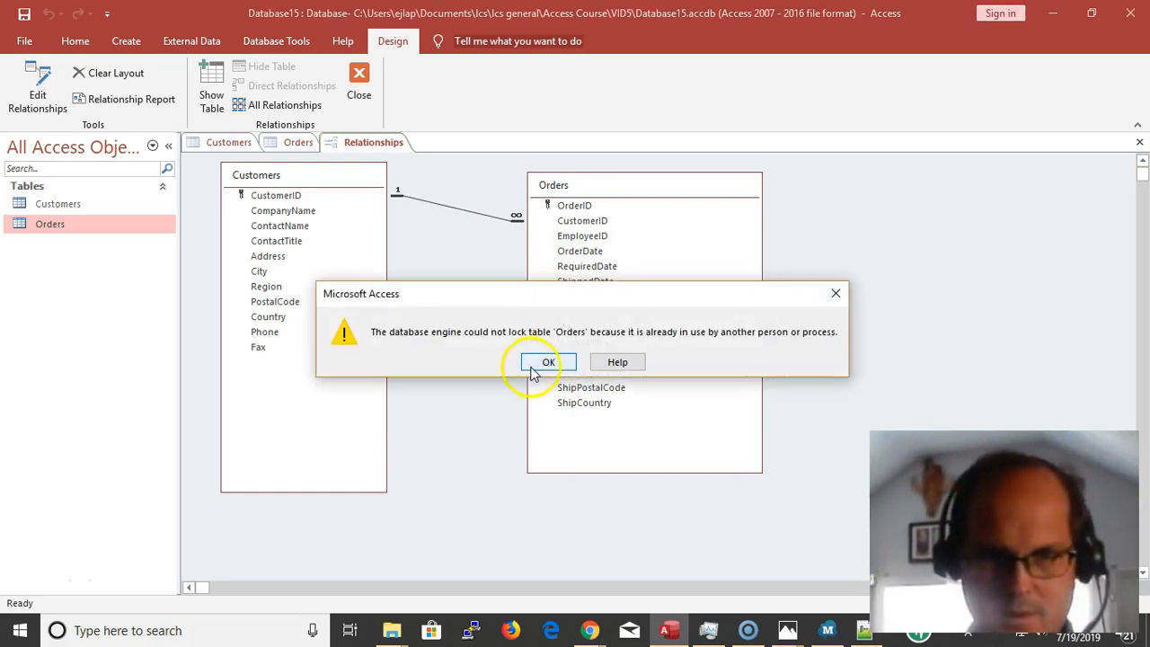
left_click(542, 363)
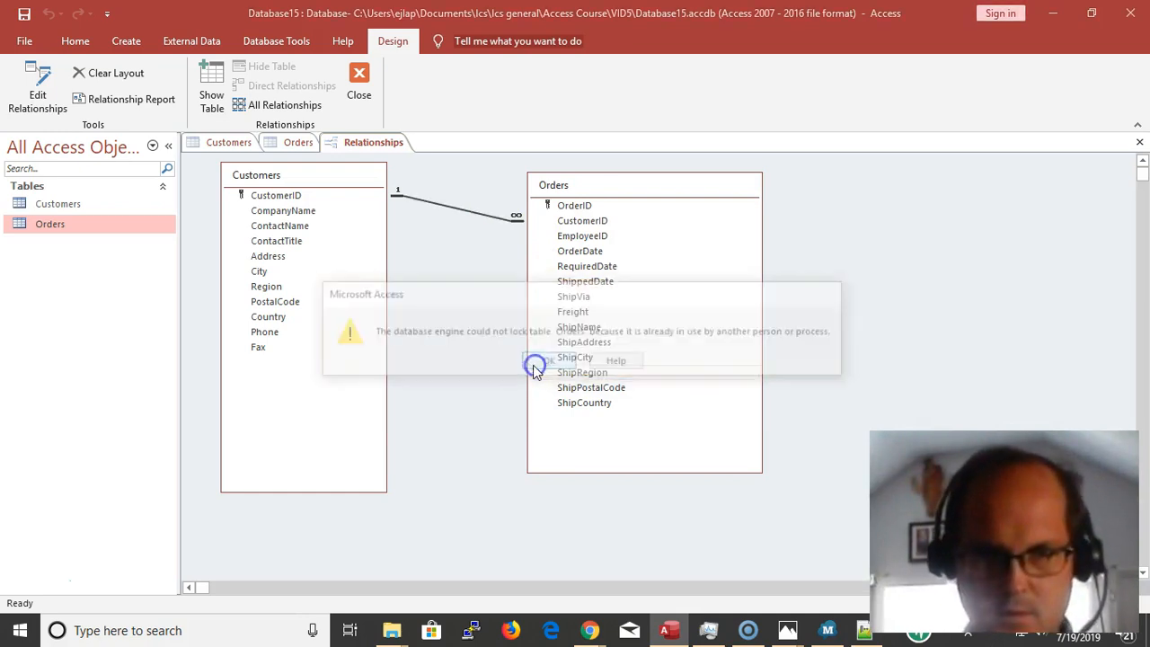
Close the open Orders and Customers tables without saving their design changes
left_click(302, 145)
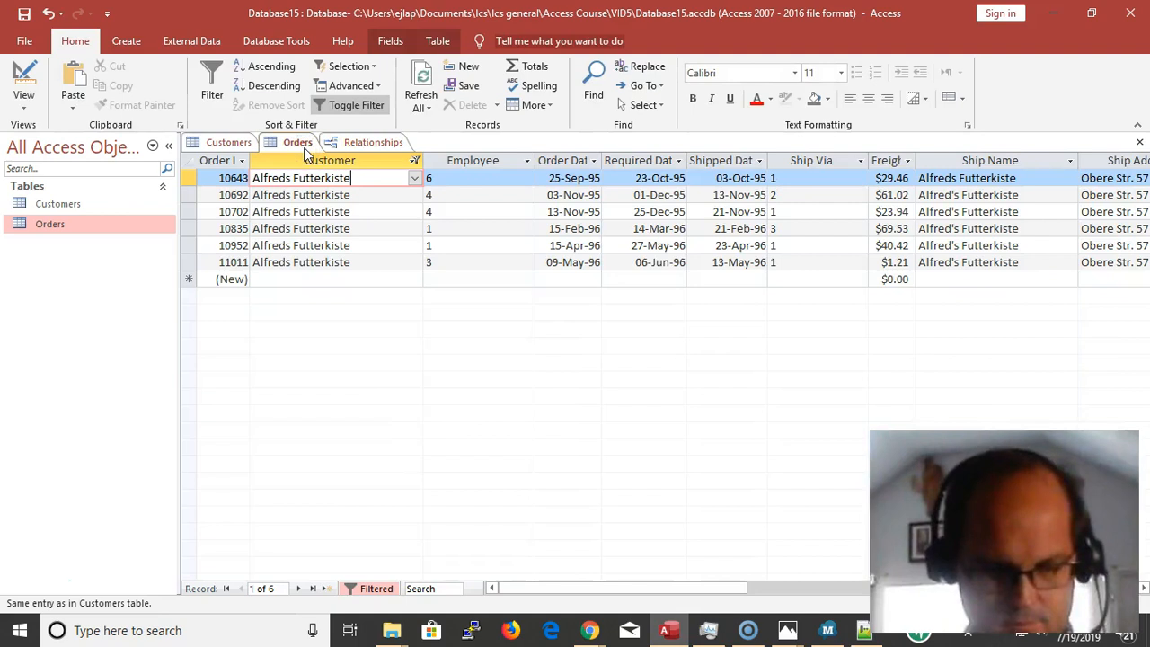
left_click(1139, 142)
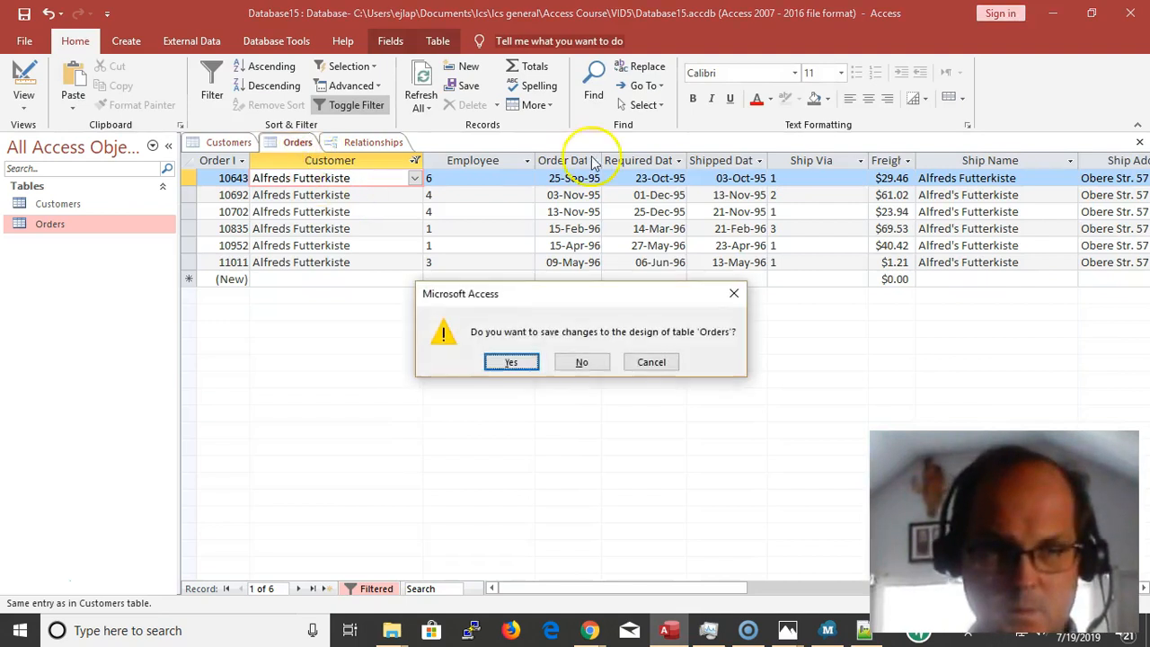
left_click(598, 361)
left_click(238, 149)
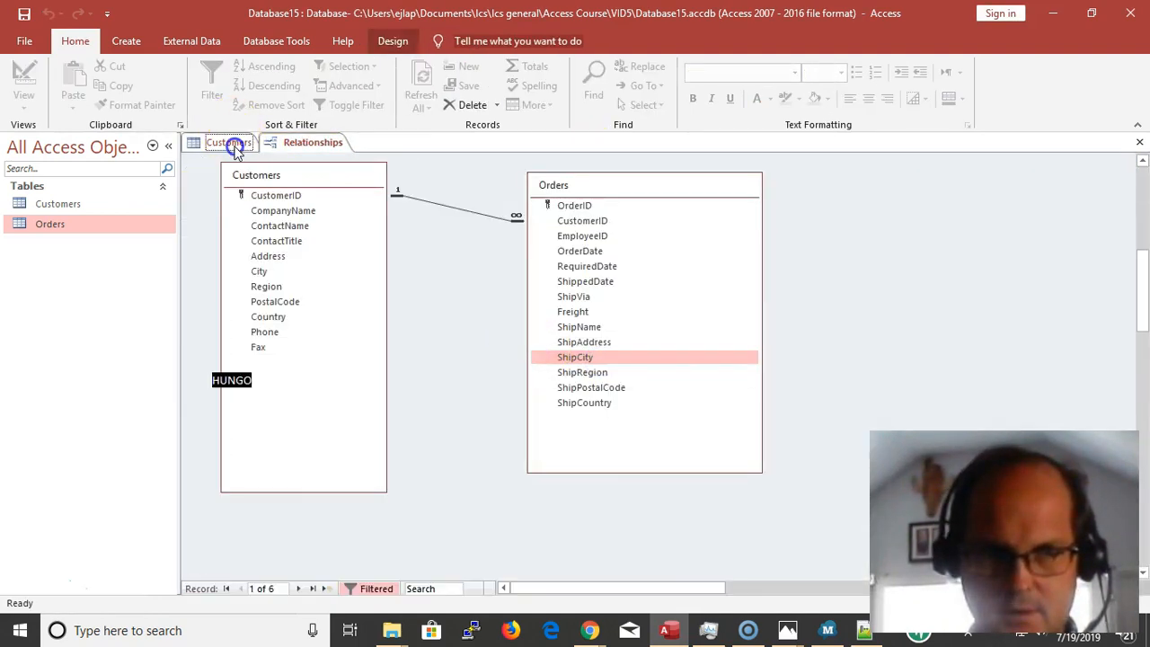
key("ctrl+w")
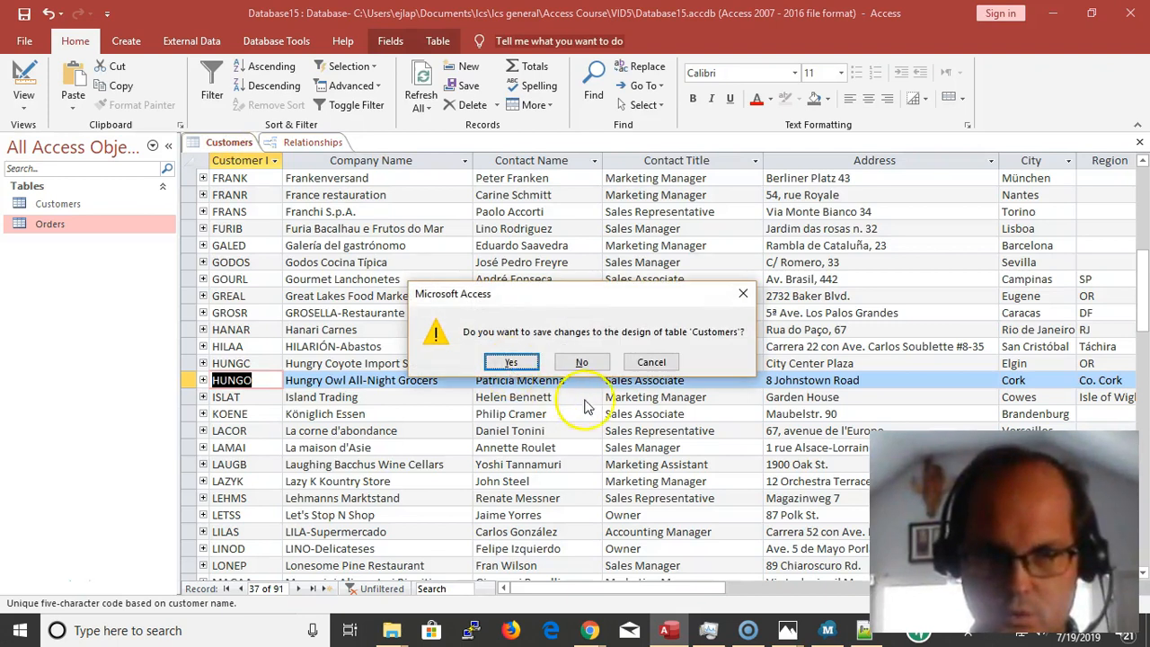
left_click(584, 363)
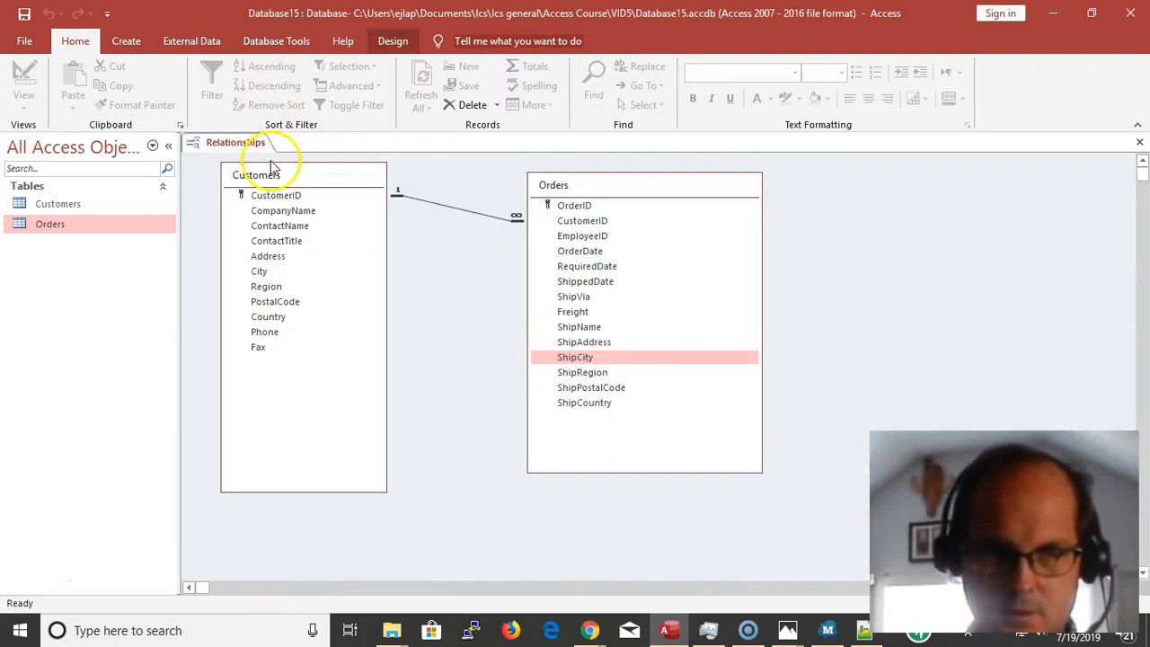
Permanently delete the relationship line joining the Customers and Orders tables
left_click(475, 214)
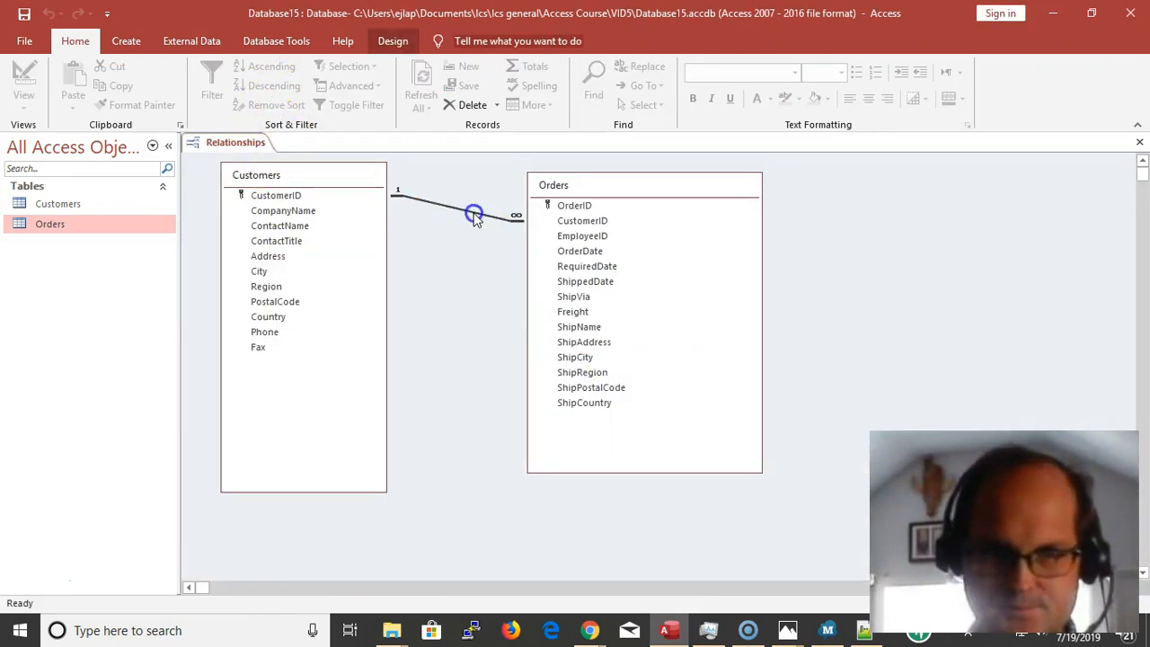
key("Delete")
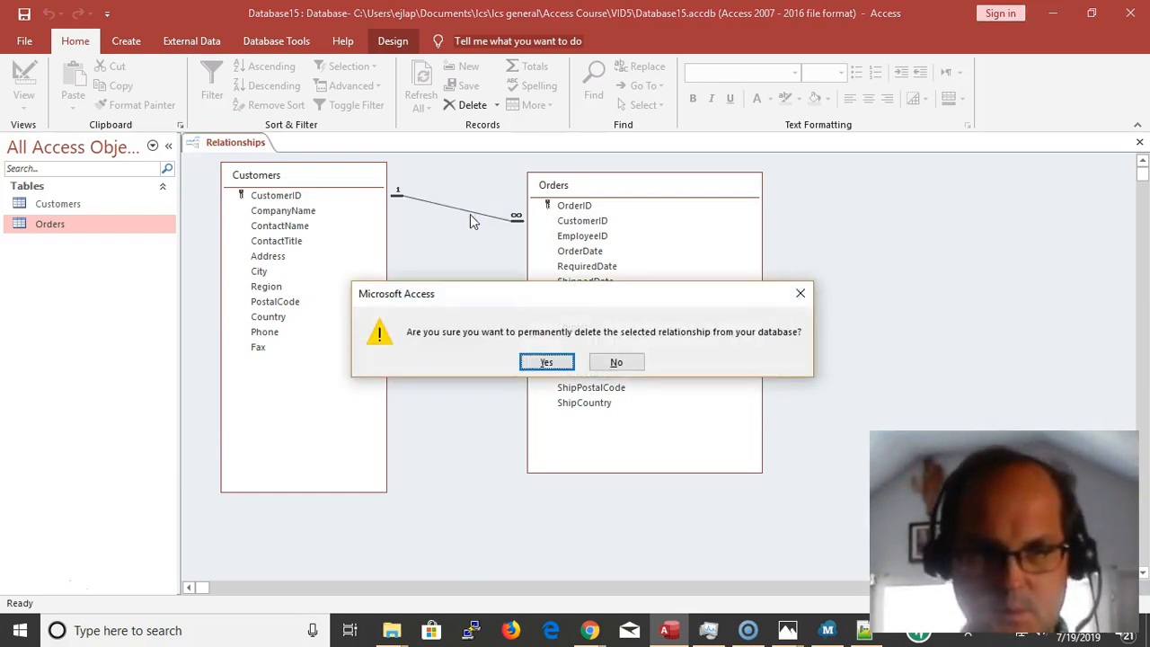
left_click(545, 358)
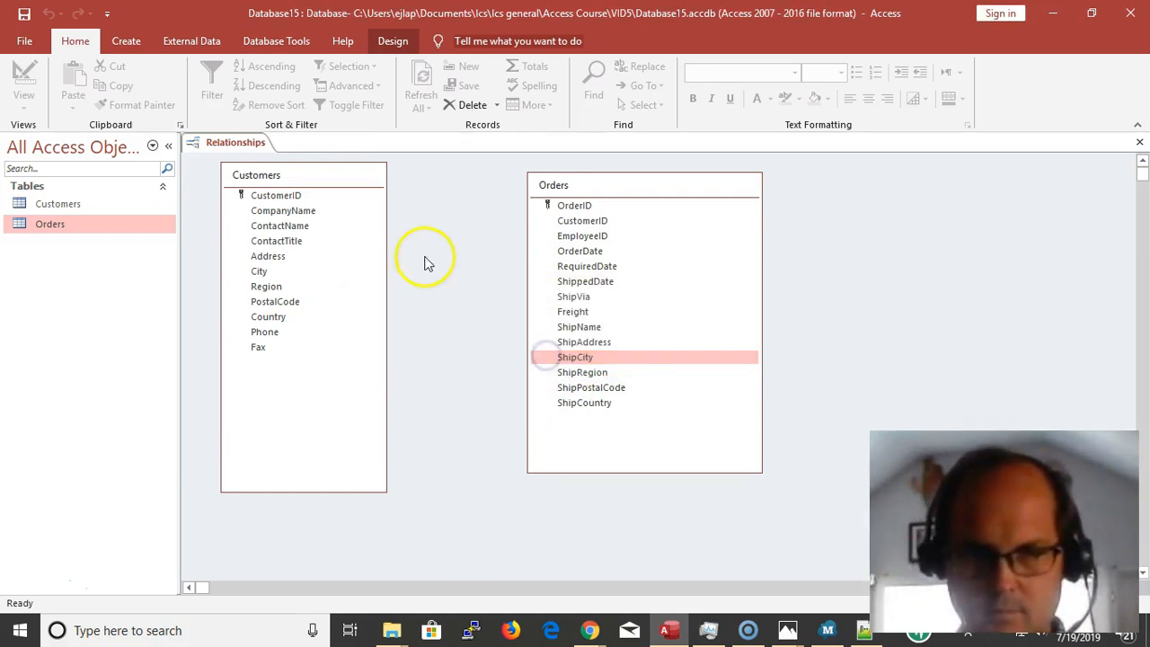
Link CustomerID in Customers to CustomerID in Orders, and move the relationship settings clear of the key fields
left_click(294, 196)
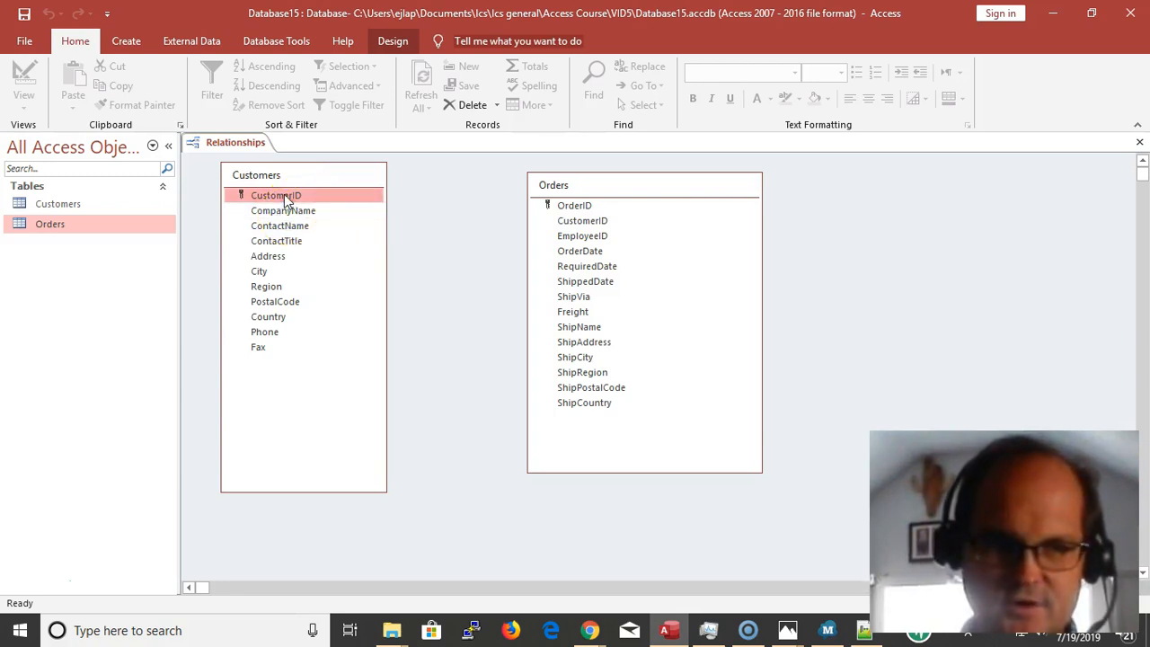
left_click_drag(286, 201, 602, 223)
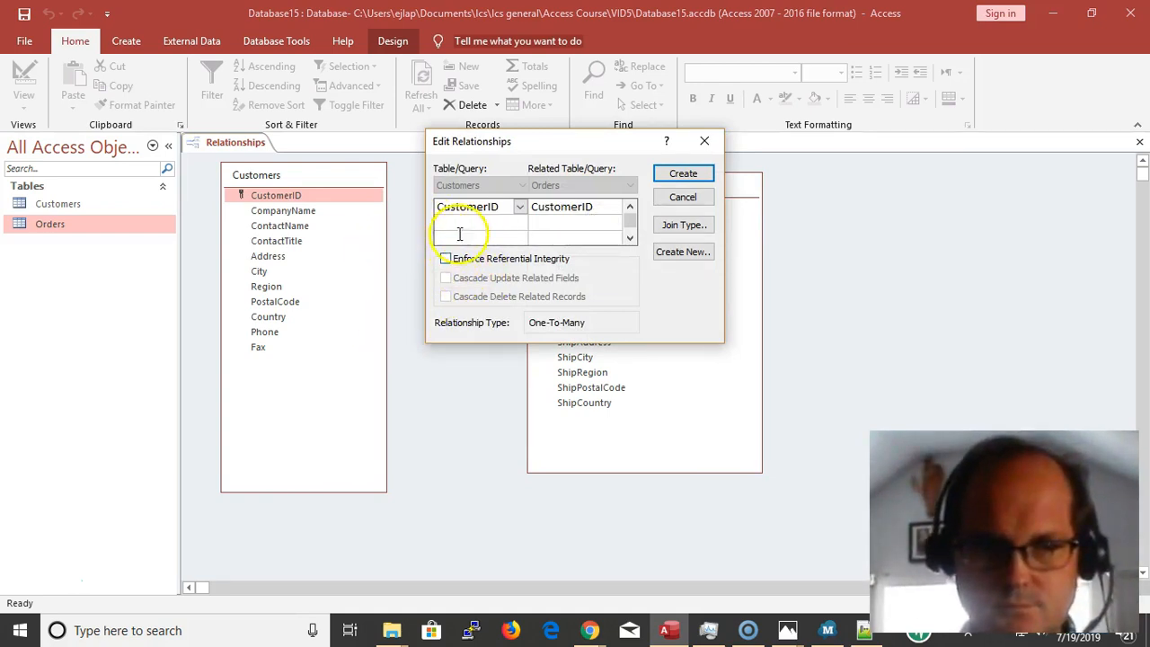
left_click_drag(466, 206, 477, 206)
left_click(566, 206)
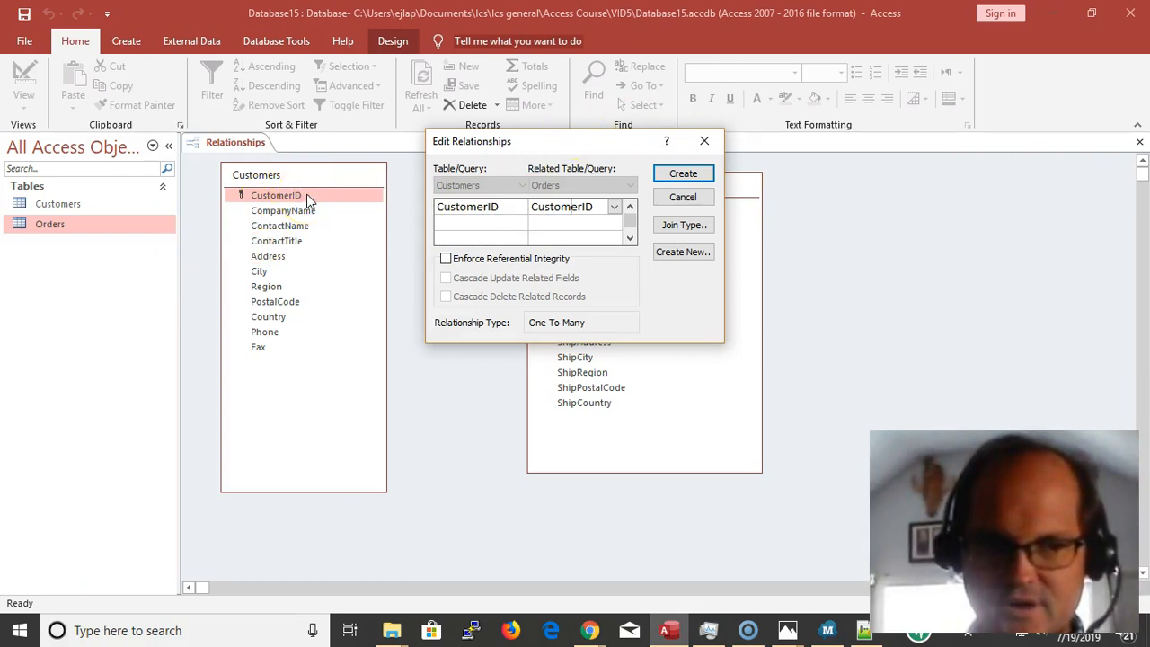
left_click_drag(507, 142, 372, 357)
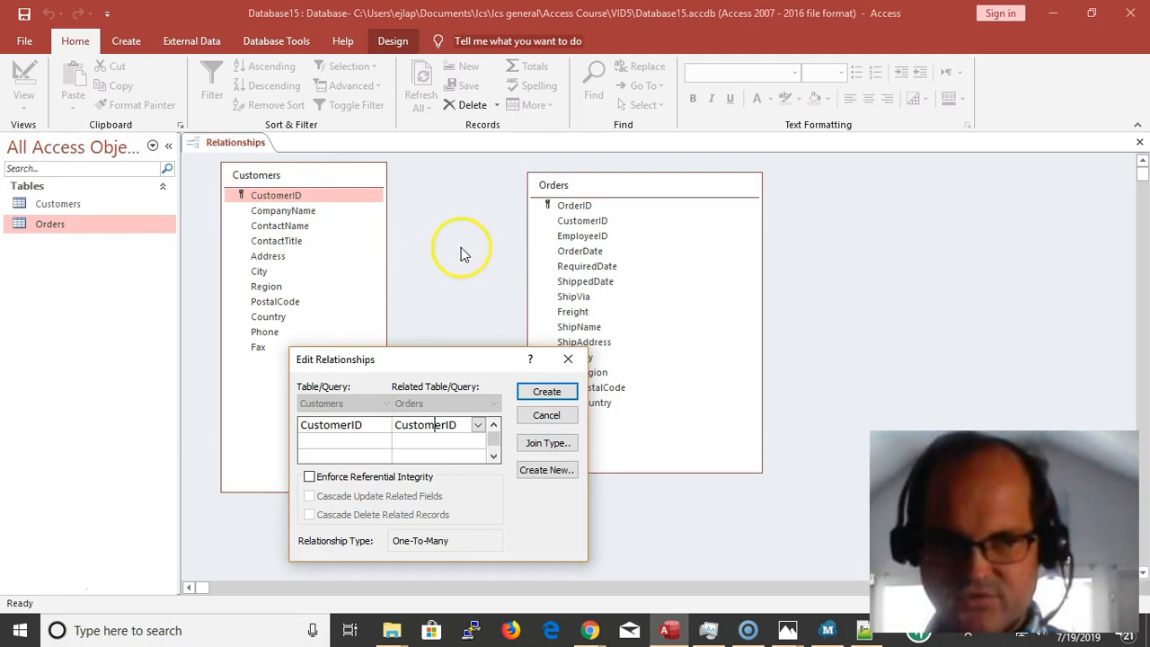
Enforce referential integrity on the CustomerID link, without cascade options, and create the relationship
left_click(357, 429)
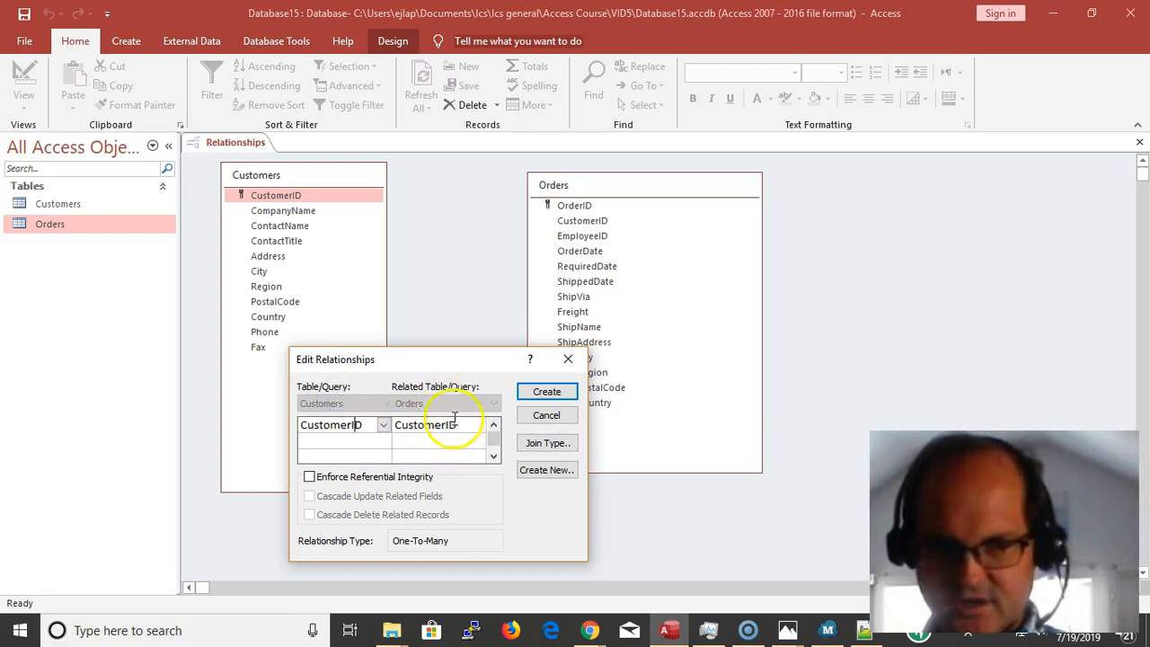
left_click(309, 477)
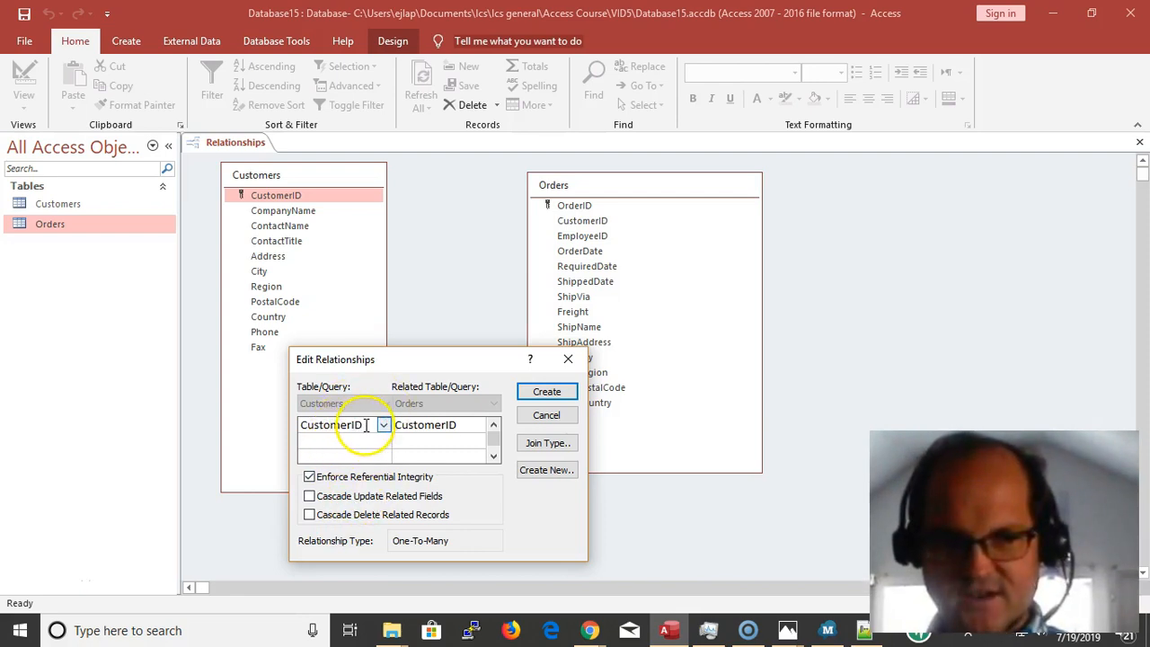
left_click_drag(362, 424, 289, 426)
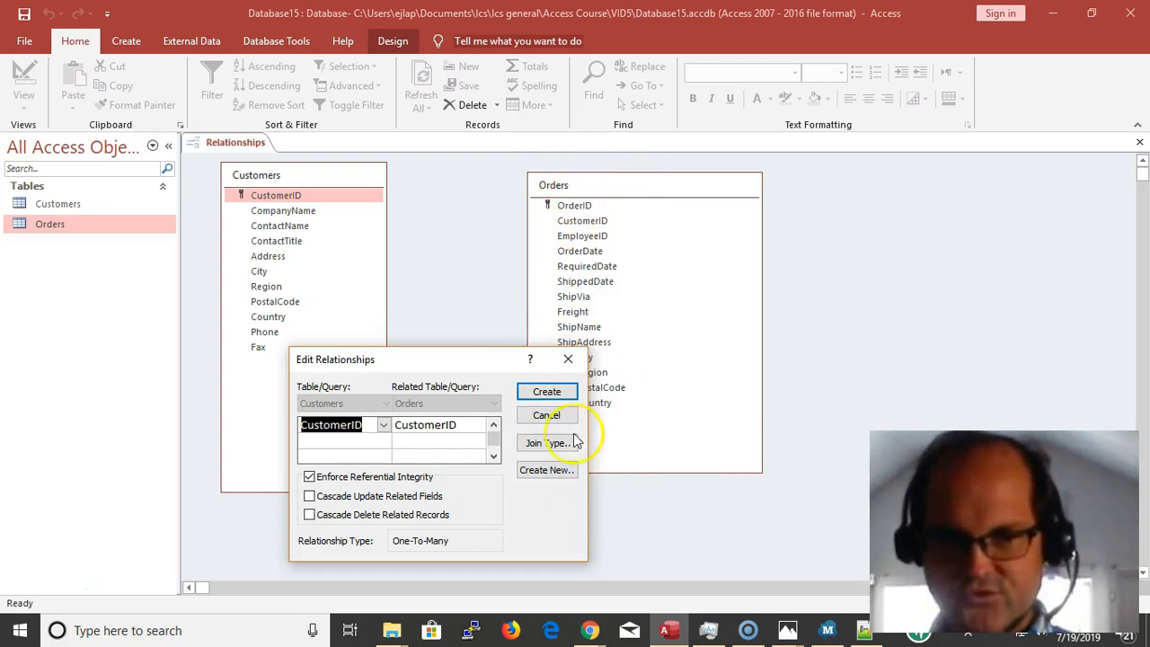
left_click(547, 392)
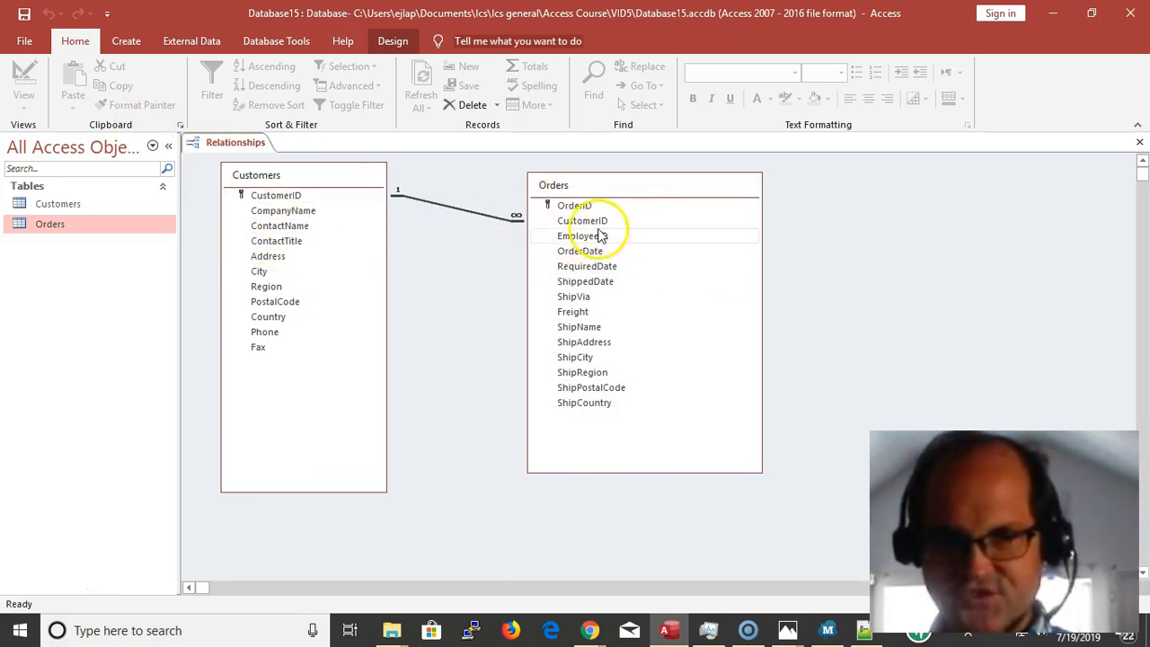
Save the relationships layout and close the diagram
left_click(27, 19)
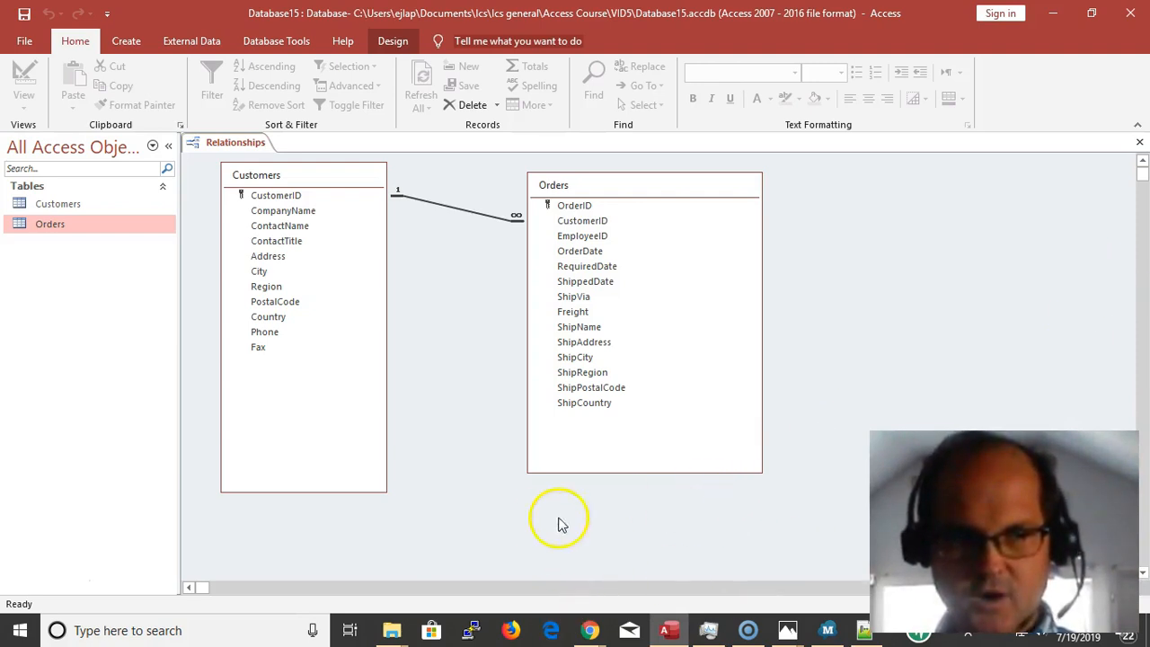
left_click(218, 144)
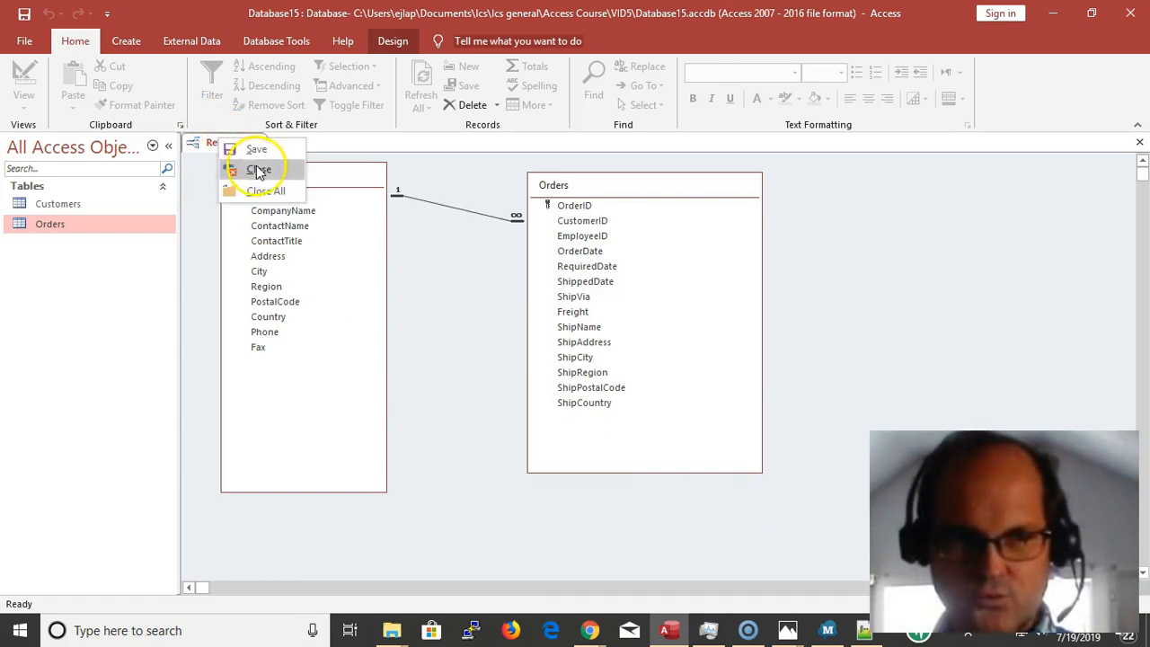
left_click(261, 170)
Select the Customers table among the database objects
left_click(95, 204)
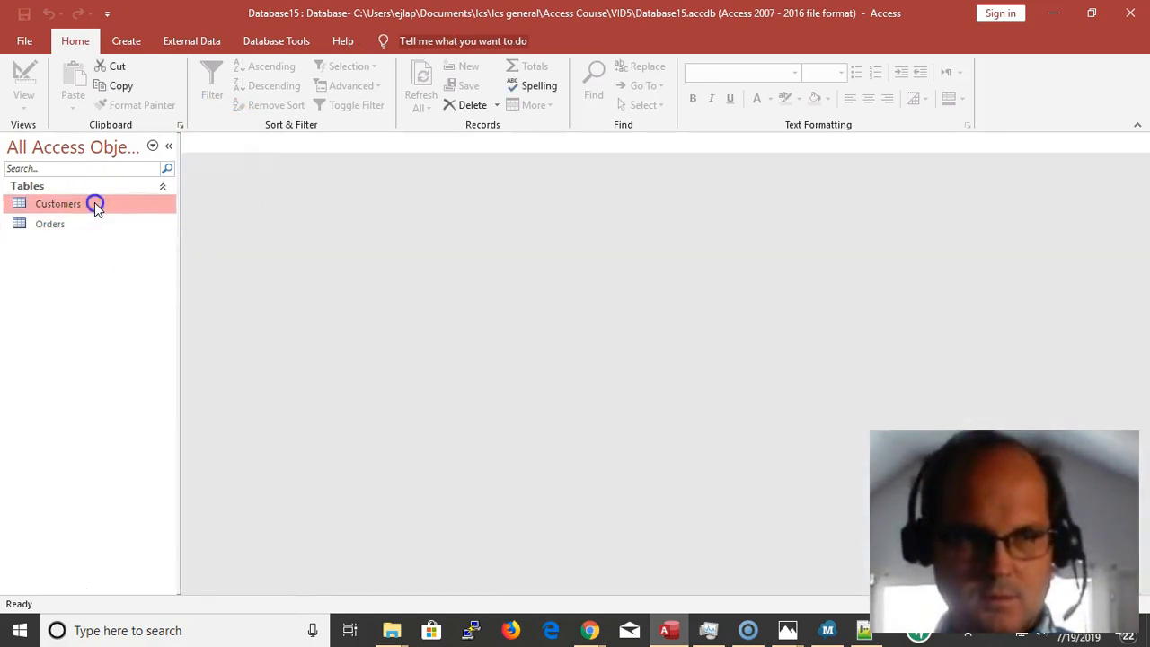